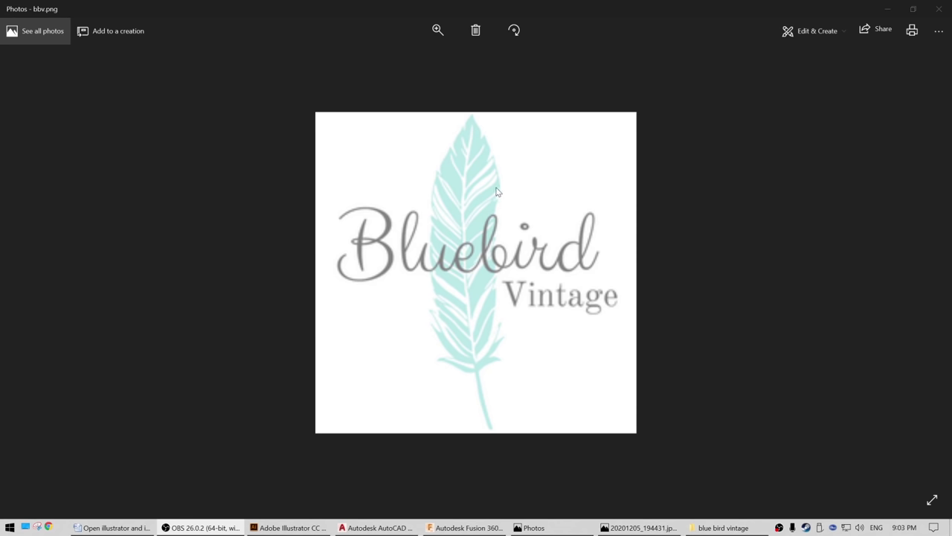
# - Switch to Adobe Illustrator and open feather.JPG from the Desktop
pyautogui.click(653, 533)
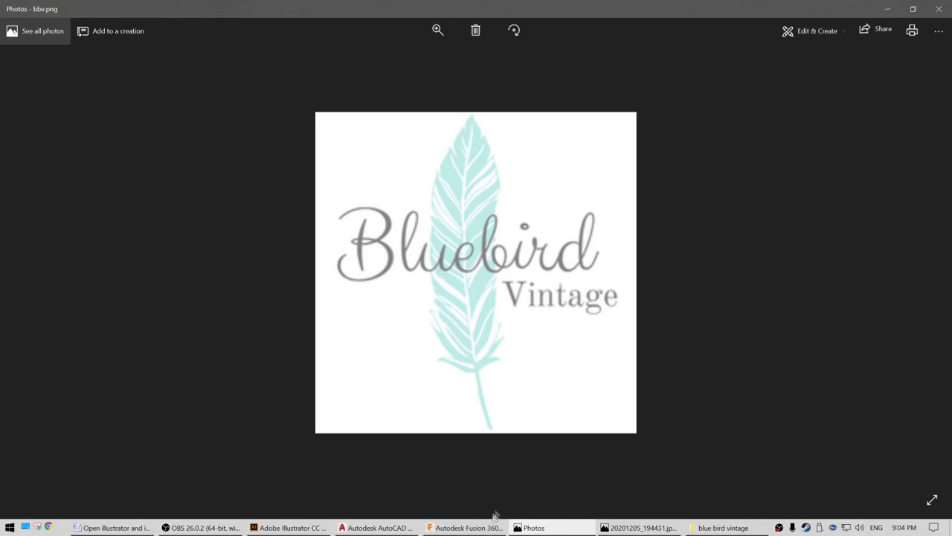
pyautogui.click(290, 527)
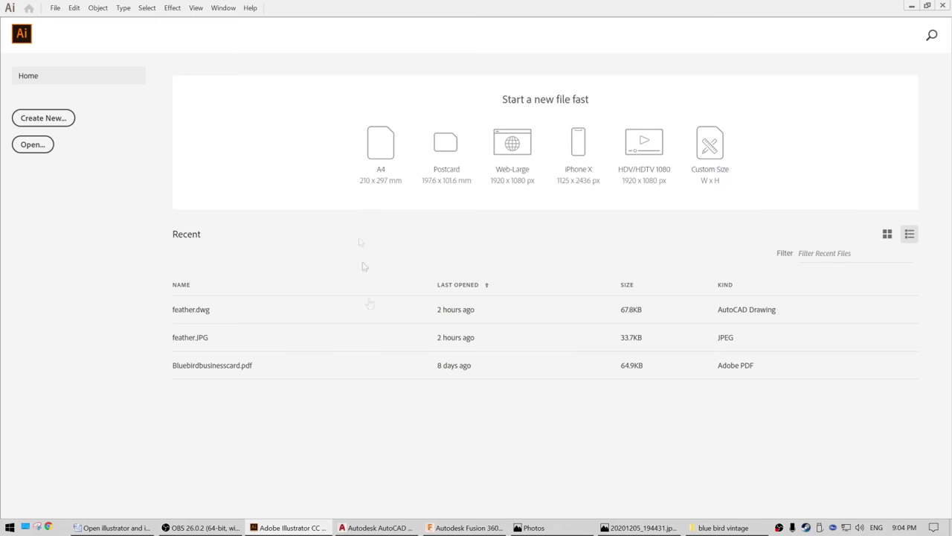
pyautogui.click(33, 145)
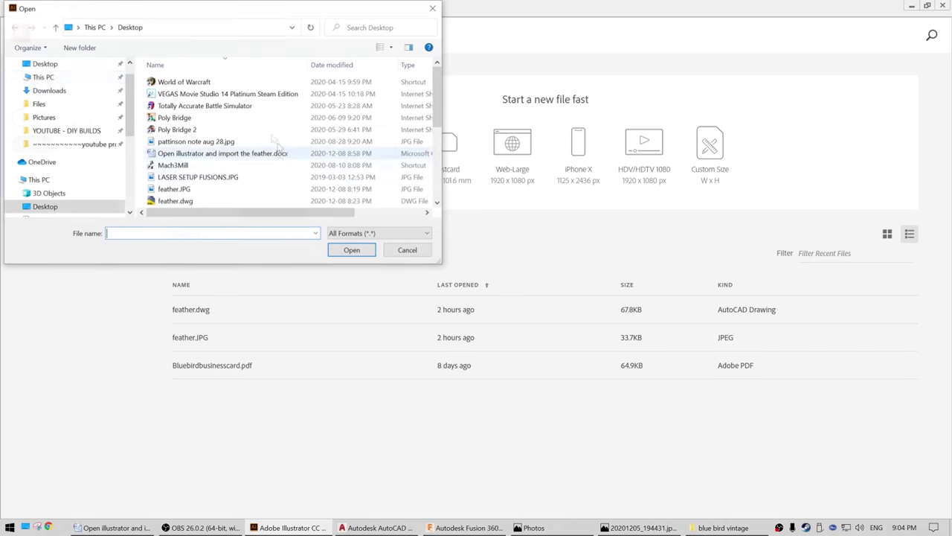
pyautogui.scroll(-1, 194, 171)
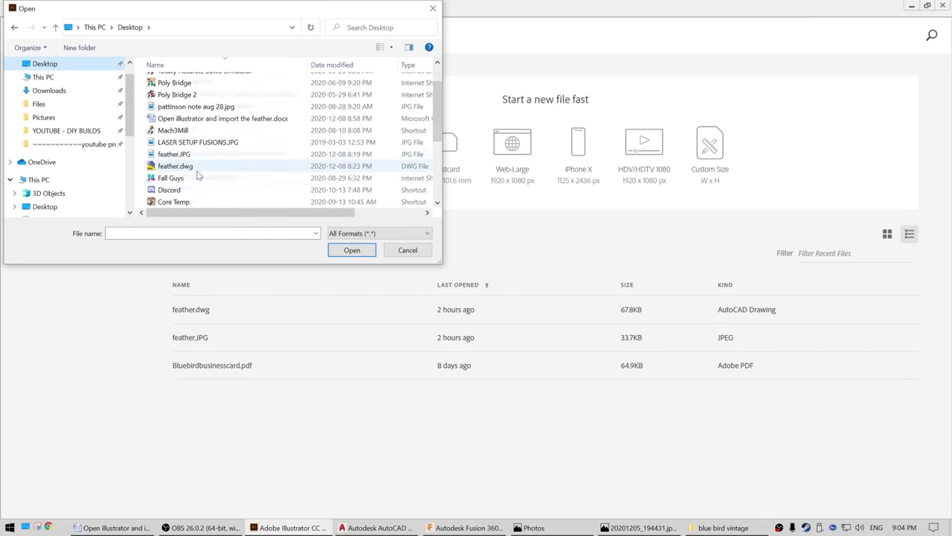
pyautogui.click(182, 154)
pyautogui.doubleClick(184, 156)
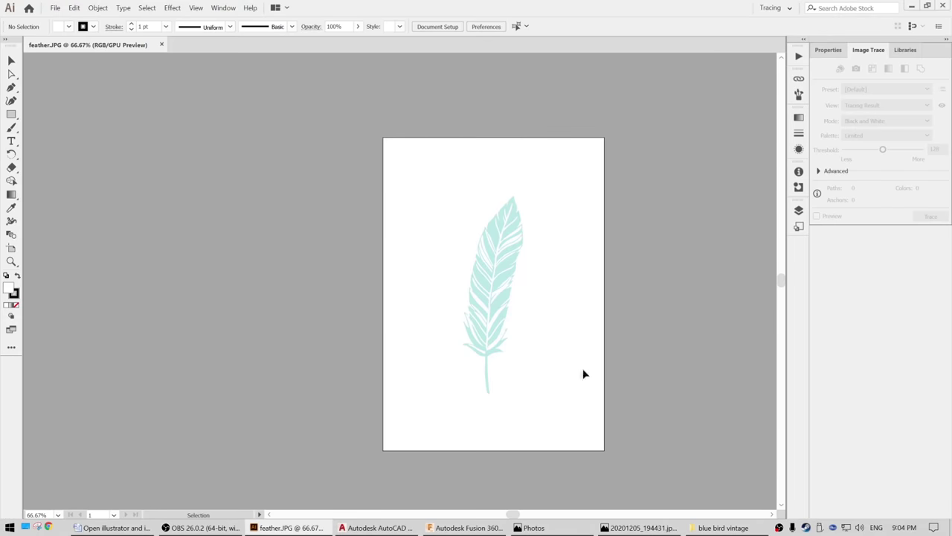
# - Image-trace the feather picture with the Silhouettes preset
pyautogui.keyDown('alt'); pyautogui.scroll(2, 563, 342); pyautogui.keyUp('alt')
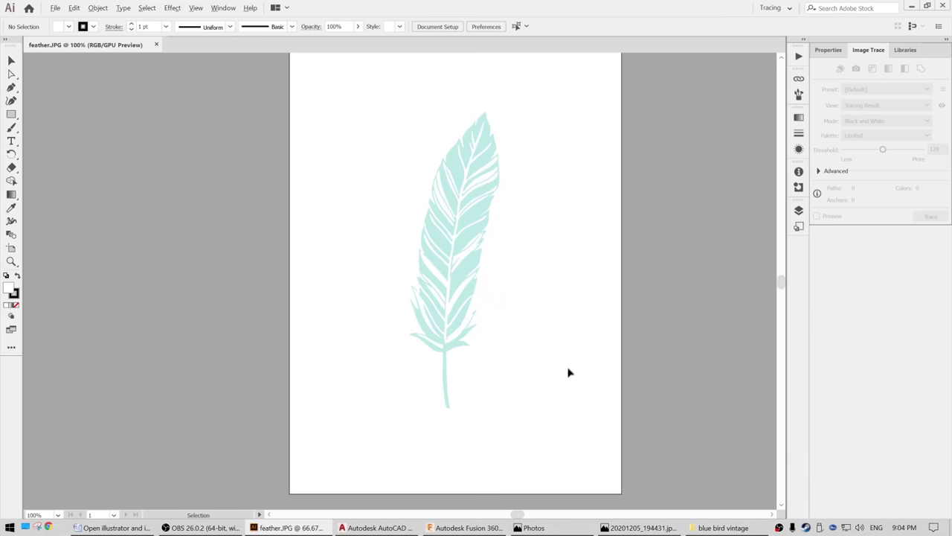
pyautogui.scroll(1, 551, 366)
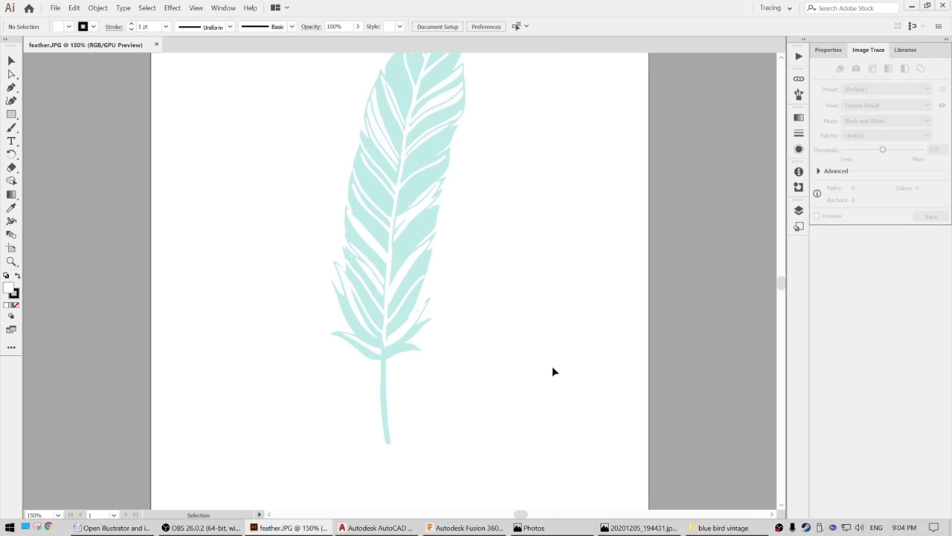
pyautogui.click(423, 219)
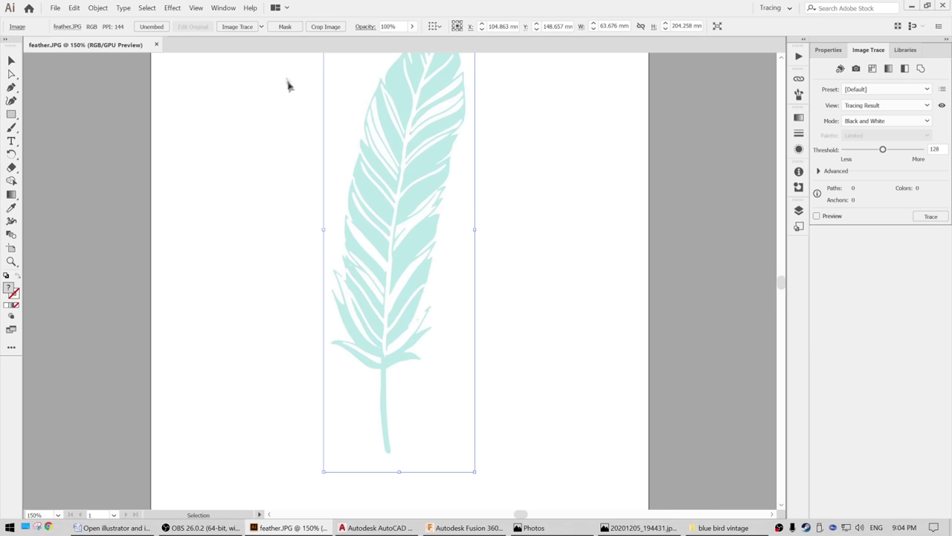
pyautogui.click(261, 26)
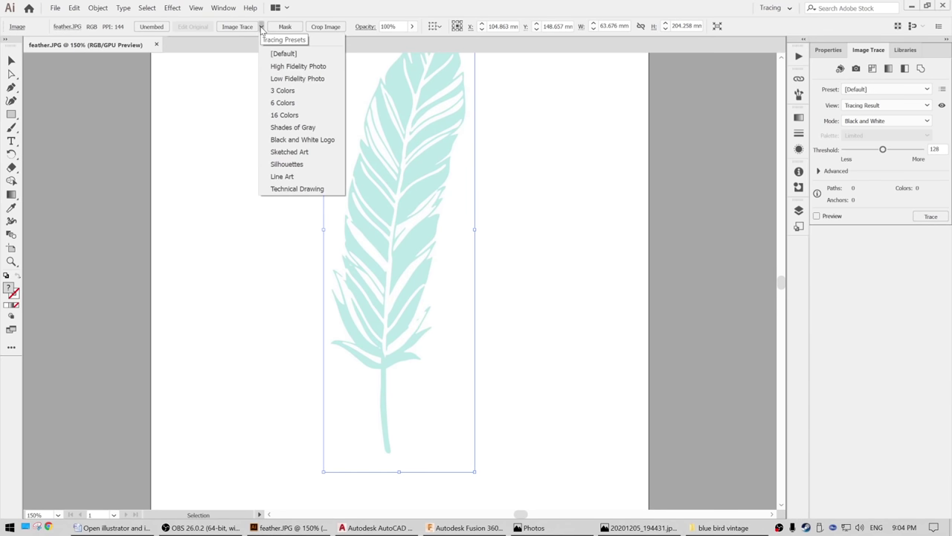
pyautogui.click(316, 165)
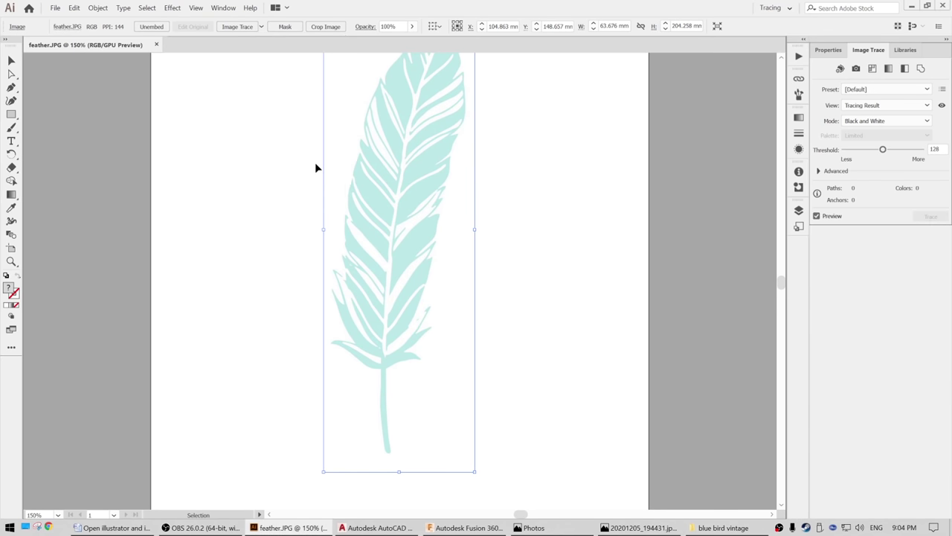
pyautogui.keyDown('alt'); pyautogui.scroll(-3, 223, 234); pyautogui.keyUp('alt')
pyautogui.keyDown('alt'); pyautogui.scroll(1, 226, 234); pyautogui.keyUp('alt')
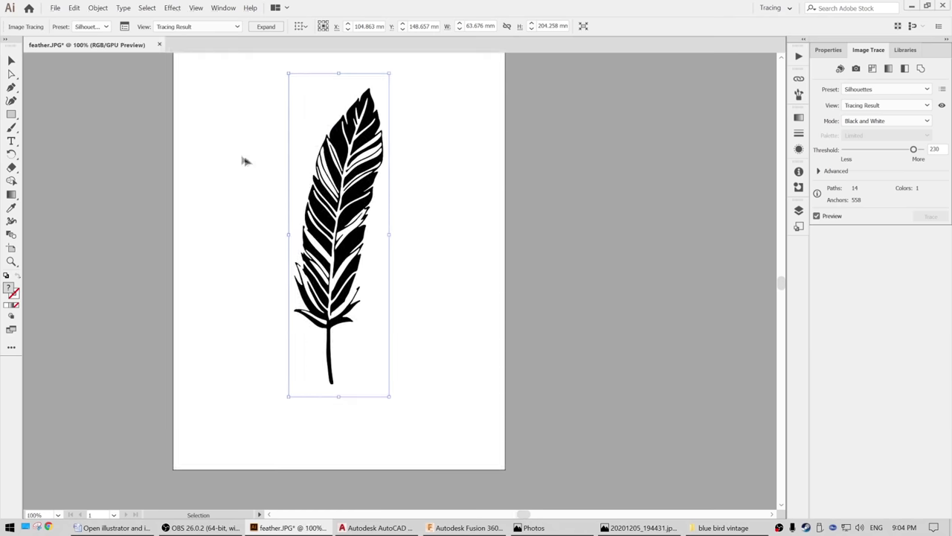
# - Export the traced feather to the Desktop as the AutoCAD drawing feather.dwg, replacing the existing file and keeping the offered export options
pyautogui.click(56, 9)
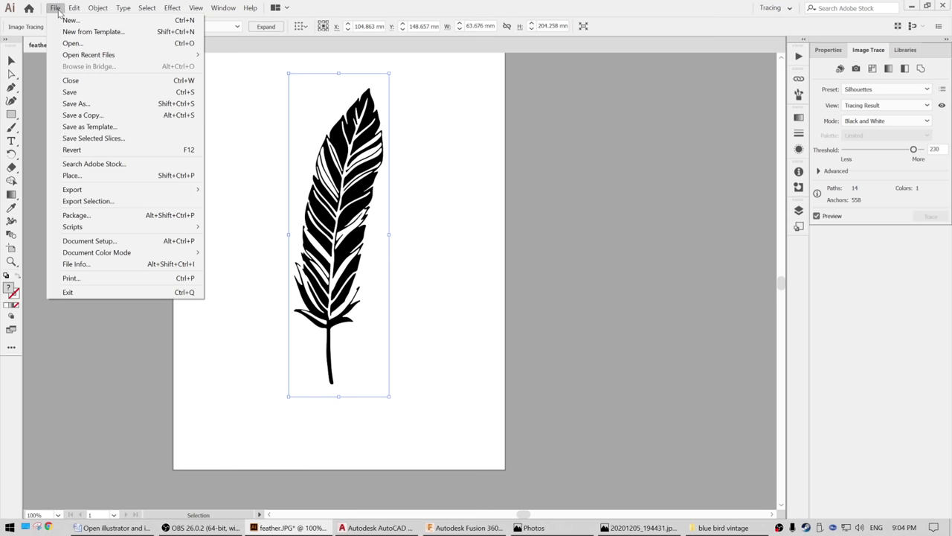
pyautogui.moveTo(143, 193)
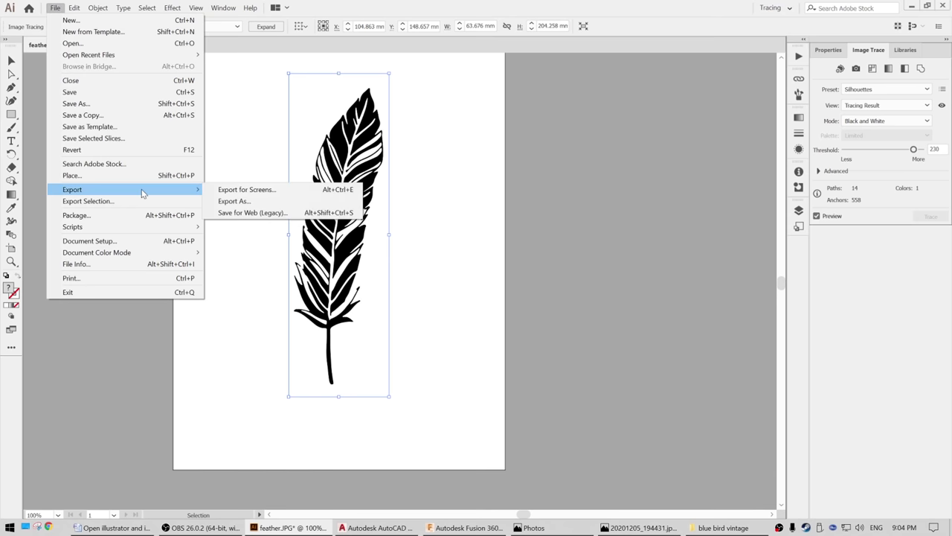
pyautogui.click(238, 202)
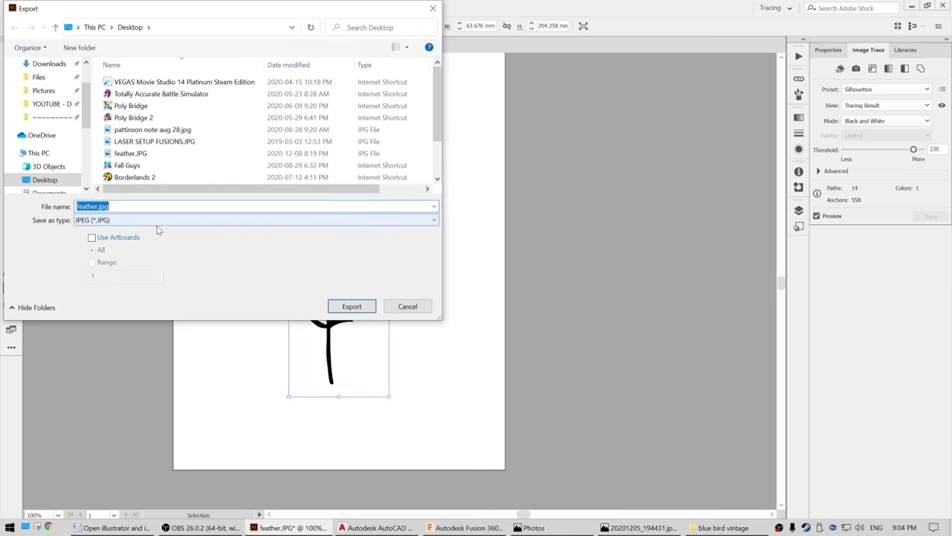
pyautogui.click(161, 220)
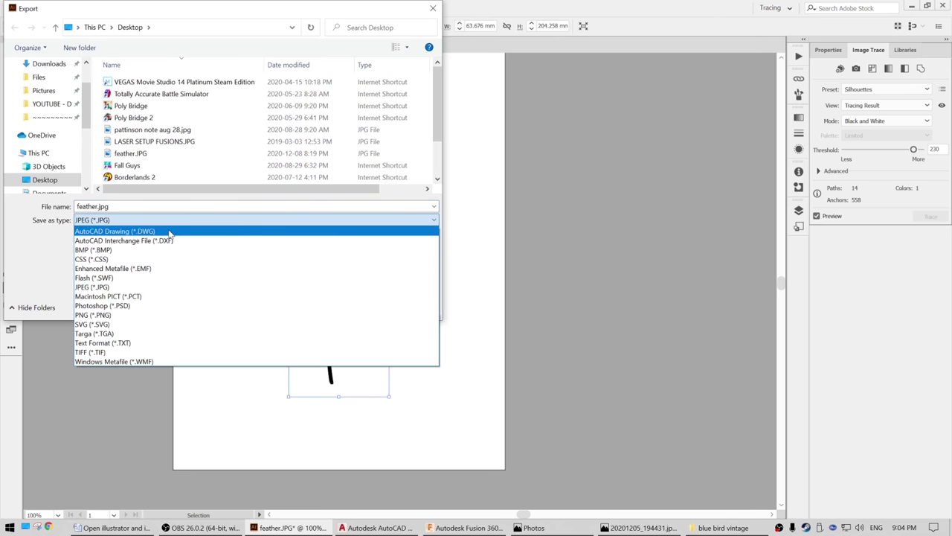
pyautogui.click(171, 232)
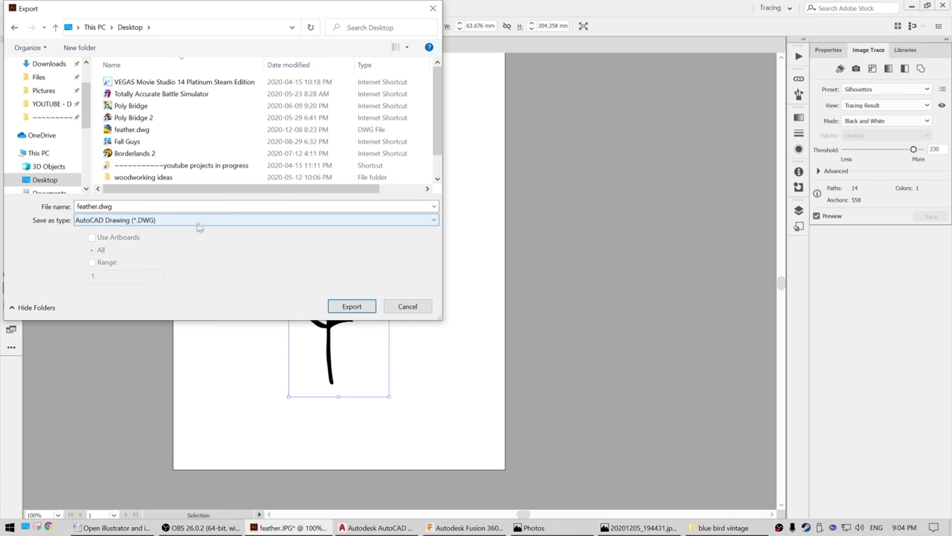
pyautogui.click(349, 307)
pyautogui.click(495, 304)
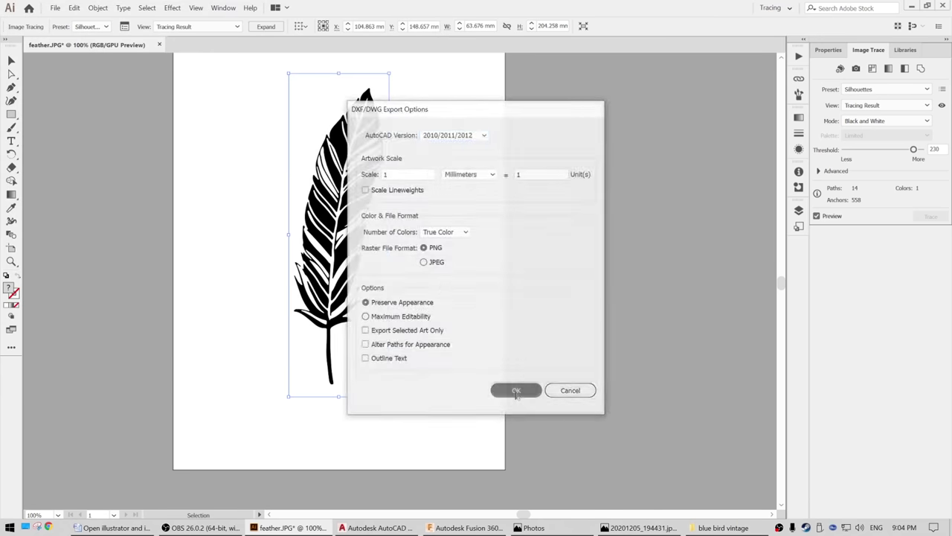
pyautogui.press('Return')
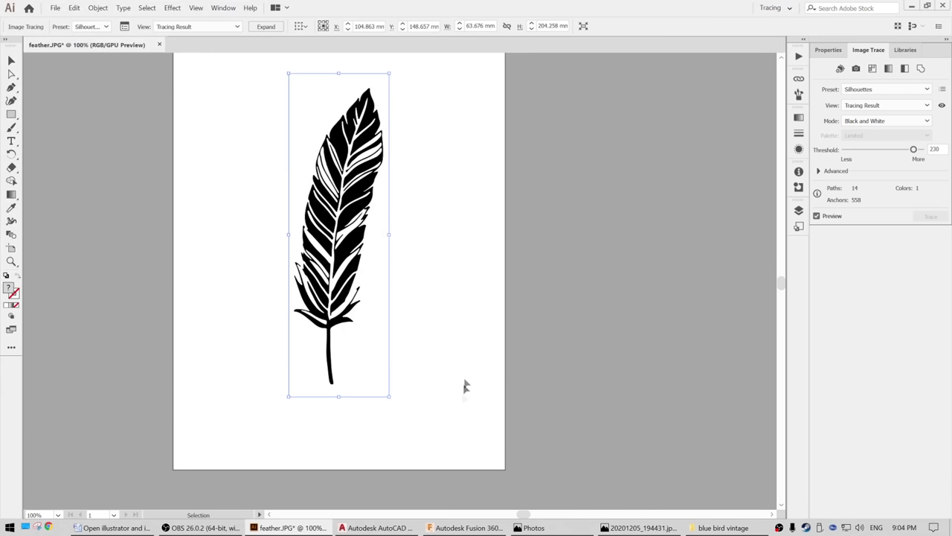
# - Switch to AutoCAD and open the exported feather.dwg drawing
pyautogui.click(381, 528)
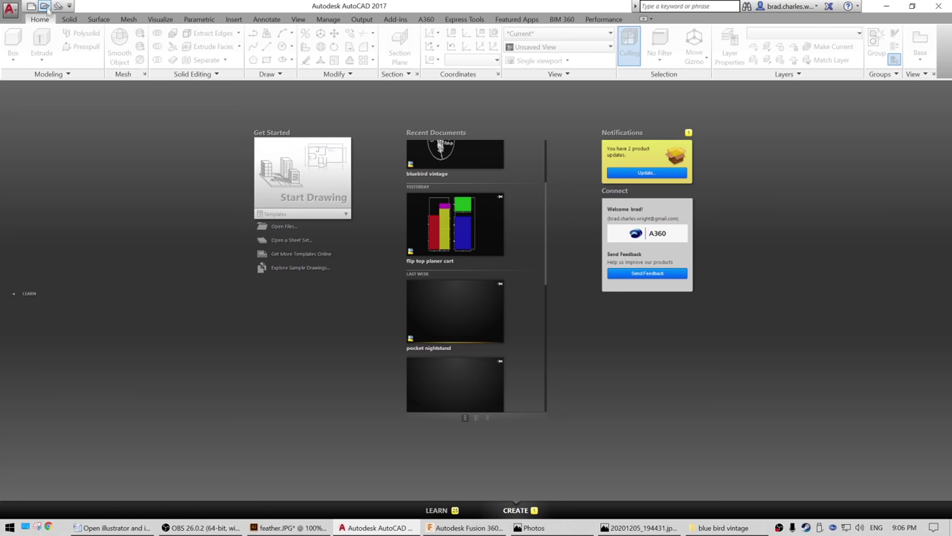
pyautogui.click(44, 6)
pyautogui.doubleClick(421, 316)
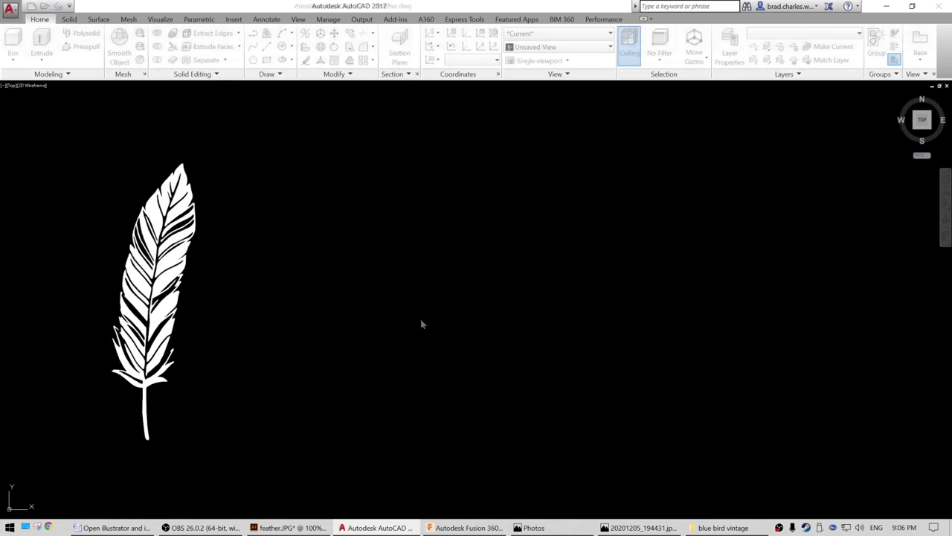
# - Explode the feather block and the block nested inside it into separate objects
pyautogui.click(293, 199)
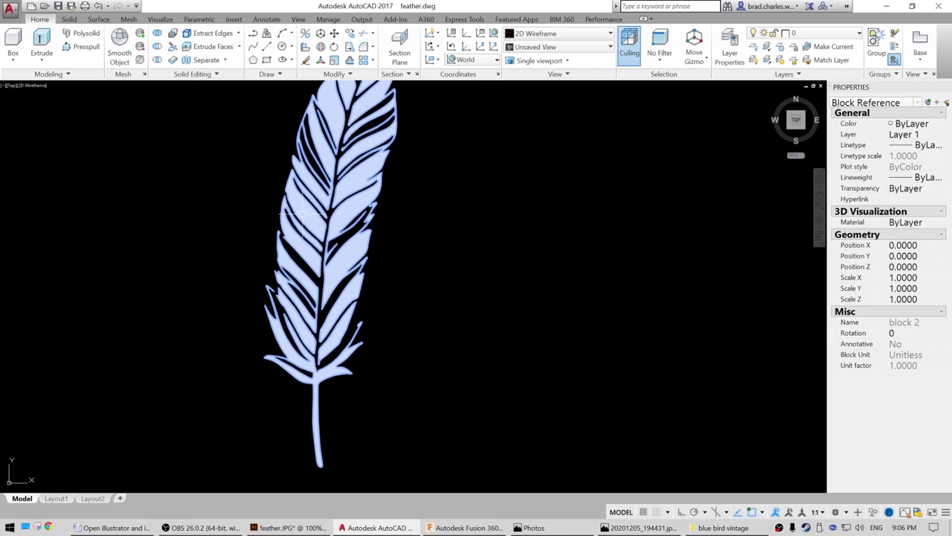
pyautogui.write('x')
pyautogui.press('Return')
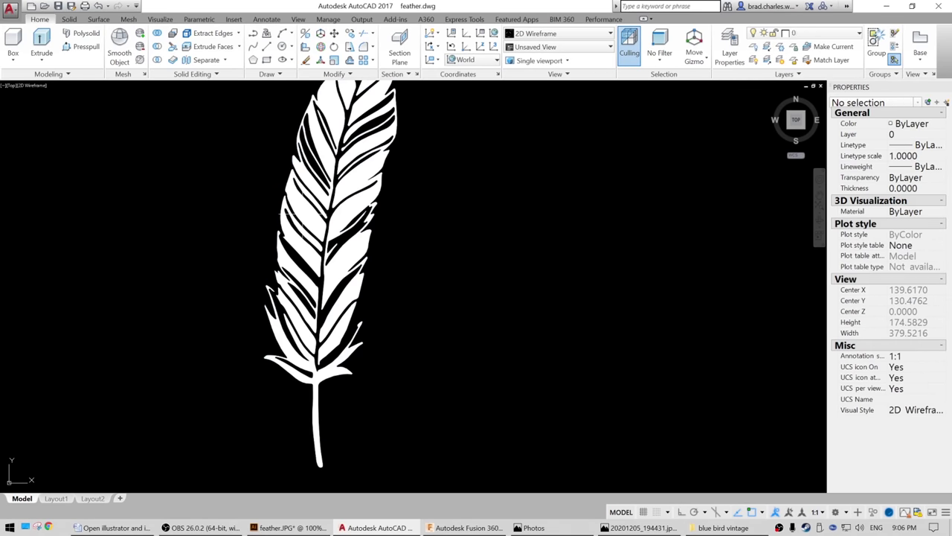
pyautogui.click(327, 255)
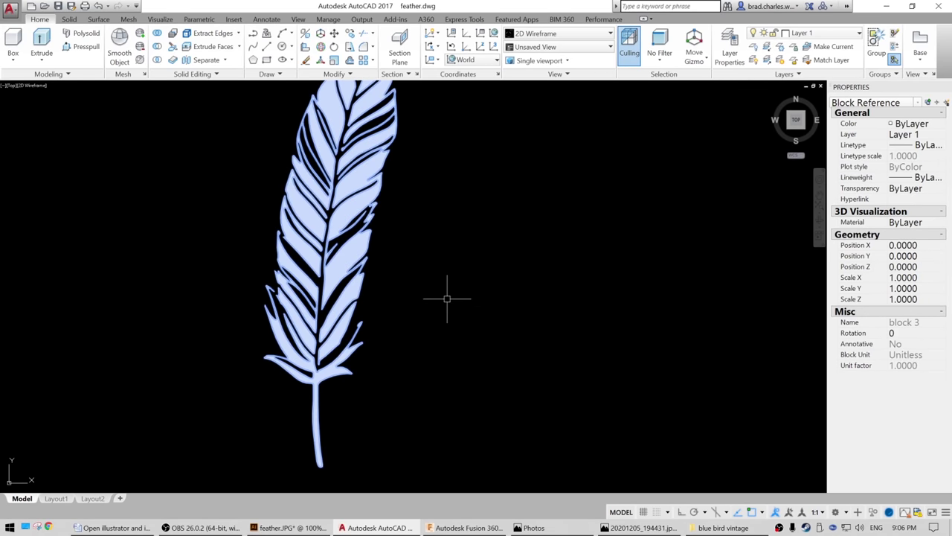
pyautogui.write('x')
pyautogui.press('Return')
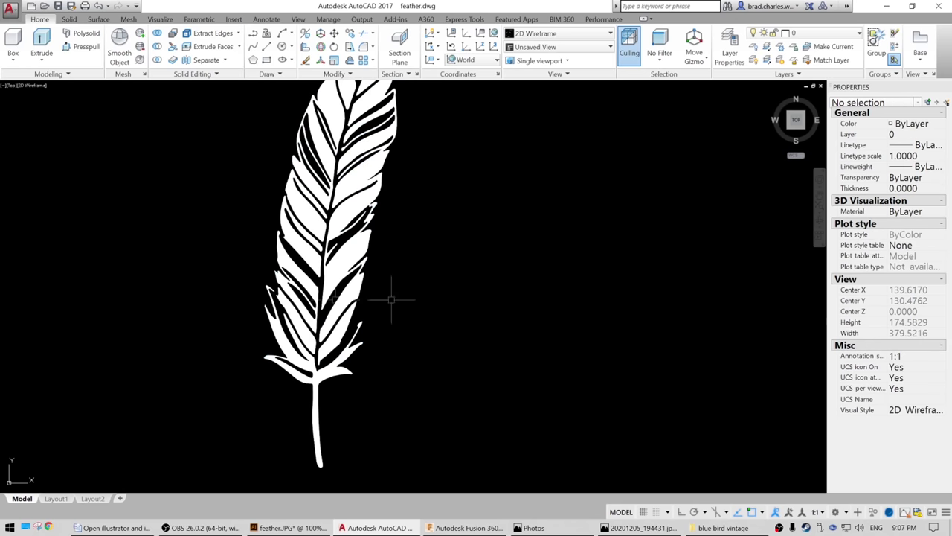
# - Delete the solid white hatches filling the feather, keeping only the outline splines
pyautogui.click(357, 209)
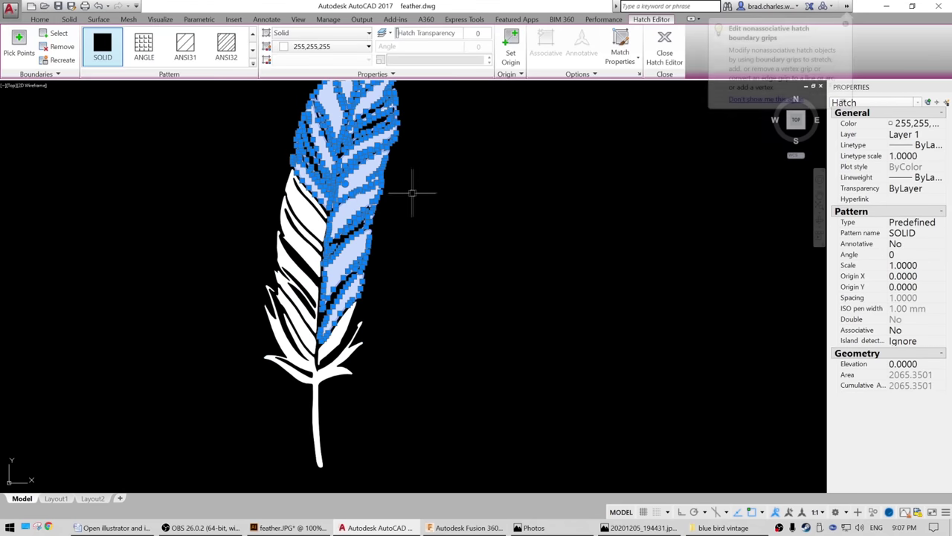
pyautogui.scroll(2, 357, 186)
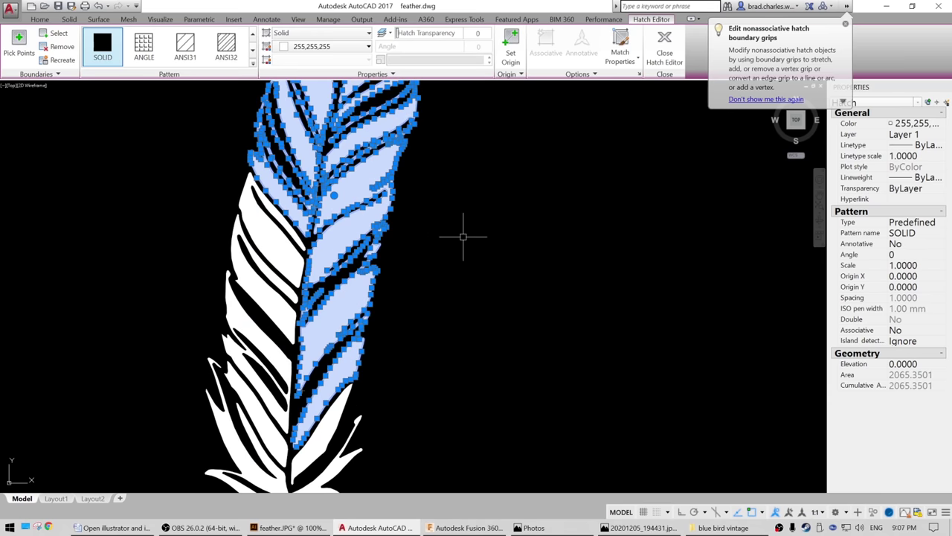
pyautogui.press('Delete')
pyautogui.click(269, 239)
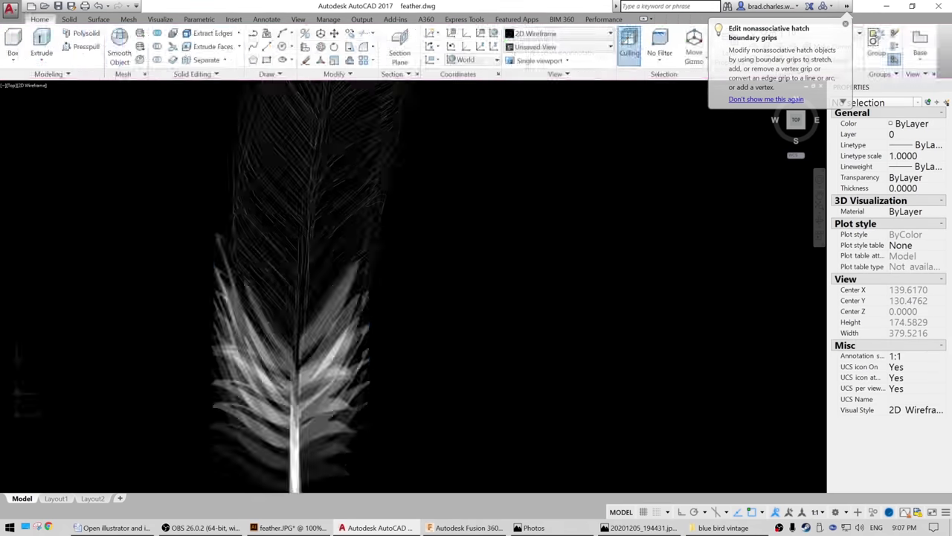
pyautogui.press('Delete')
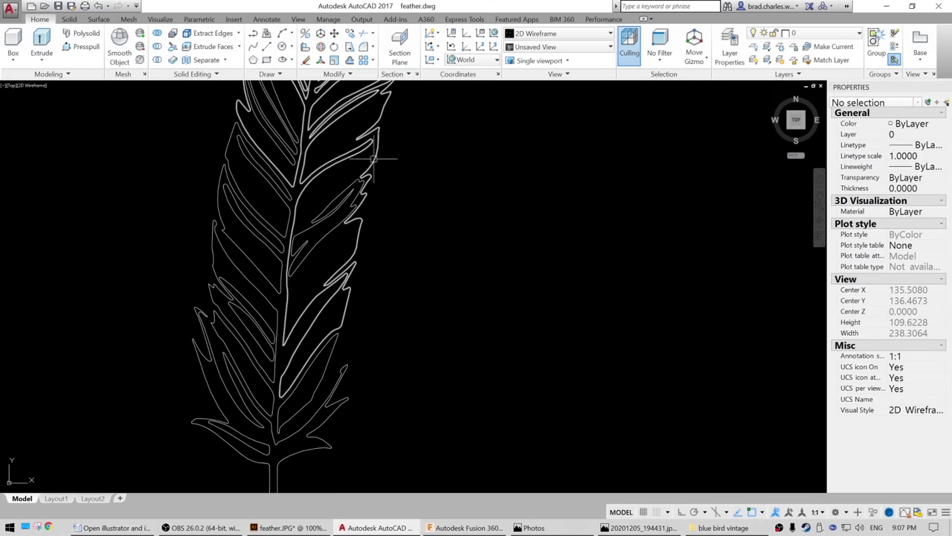
# - Try deleting the large closed outline spline that runs along the feather's right side
pyautogui.click(373, 158)
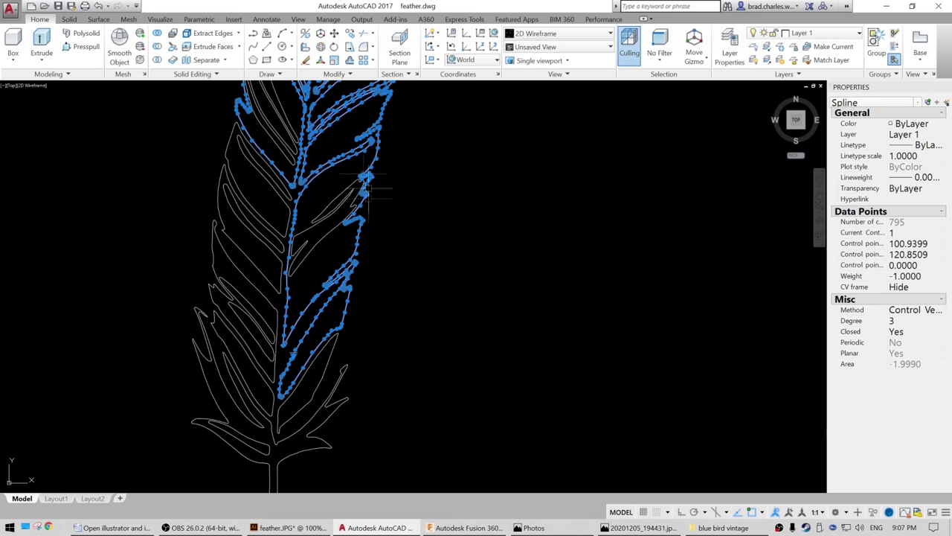
pyautogui.press('Delete')
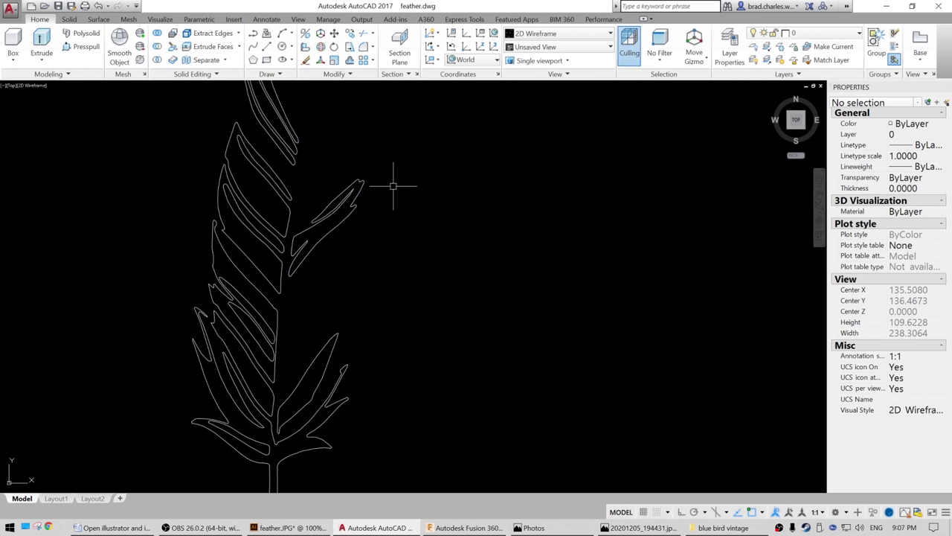
# - Draw a circle with a radius of 15 in the empty space to the right of the feather
pyautogui.scroll(-3, 391, 173)
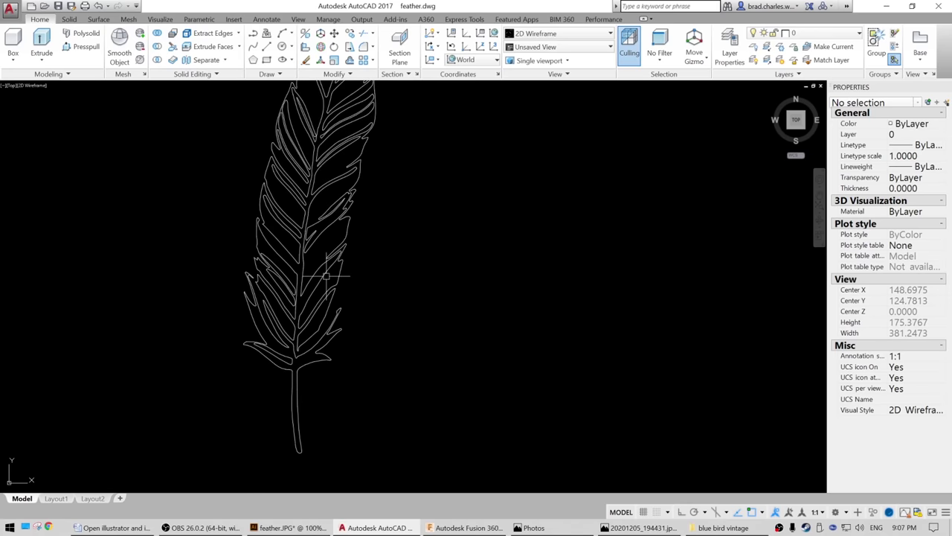
pyautogui.scroll(-2, 310, 365)
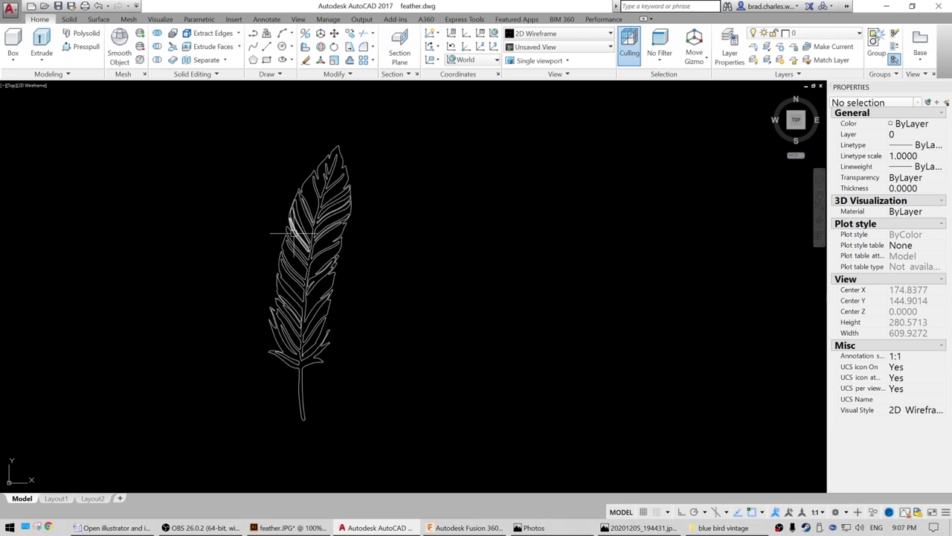
pyautogui.click(283, 47)
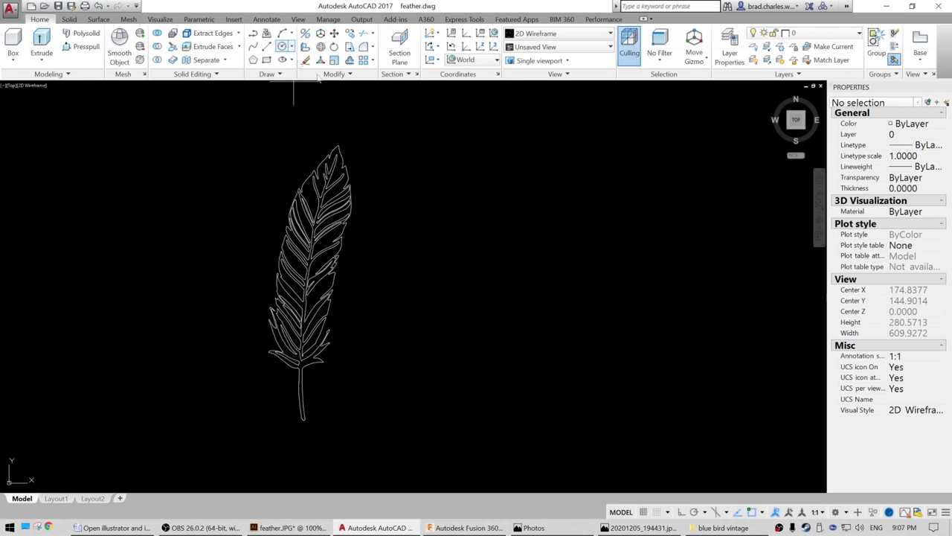
pyautogui.click(481, 288)
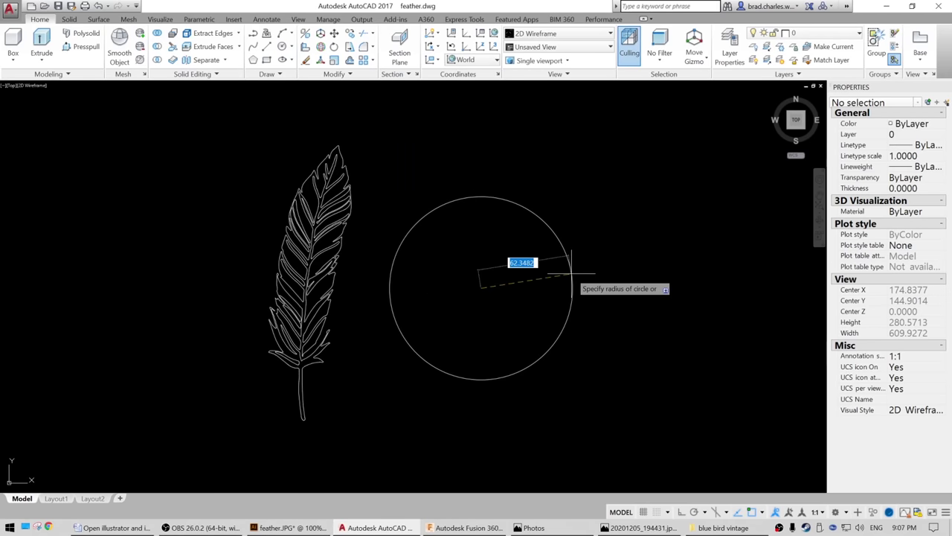
pyautogui.write('15')
pyautogui.press('Return')
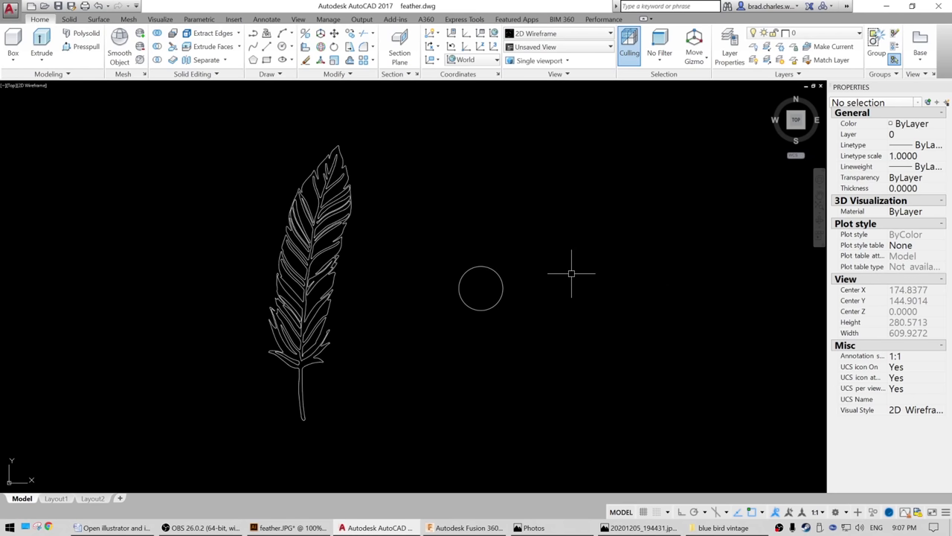
# - Check the insertion scale unit in the drawing units settings and accept the settings
pyautogui.write('UNITS')
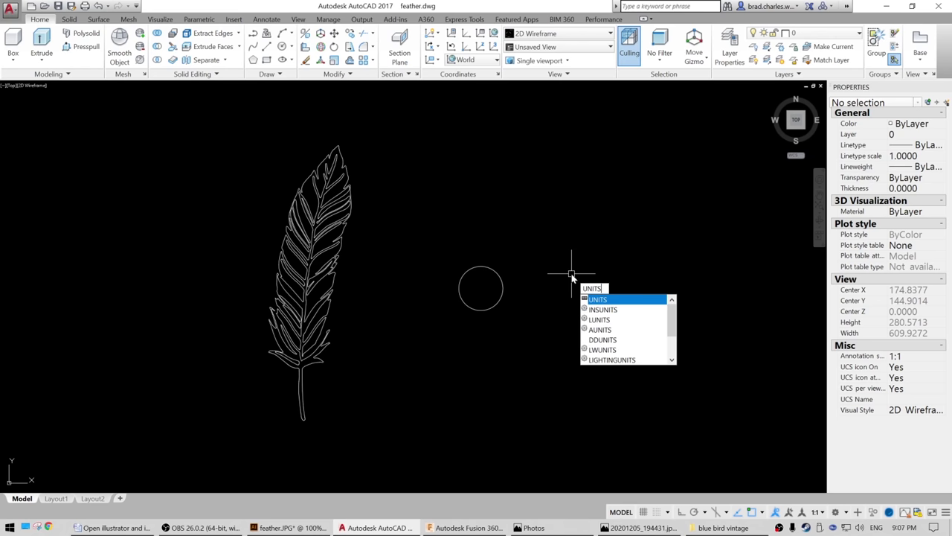
pyautogui.press('Return')
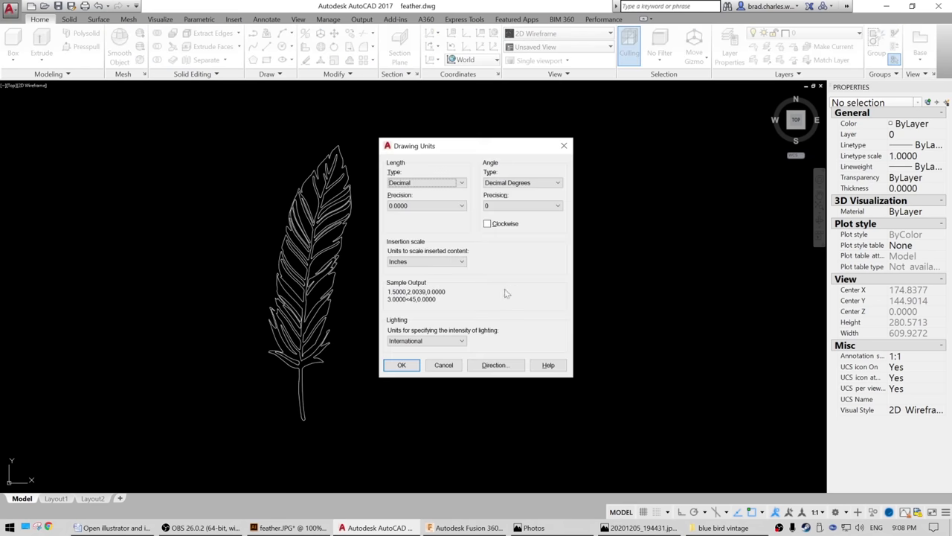
pyautogui.click(424, 261)
pyautogui.click(426, 263)
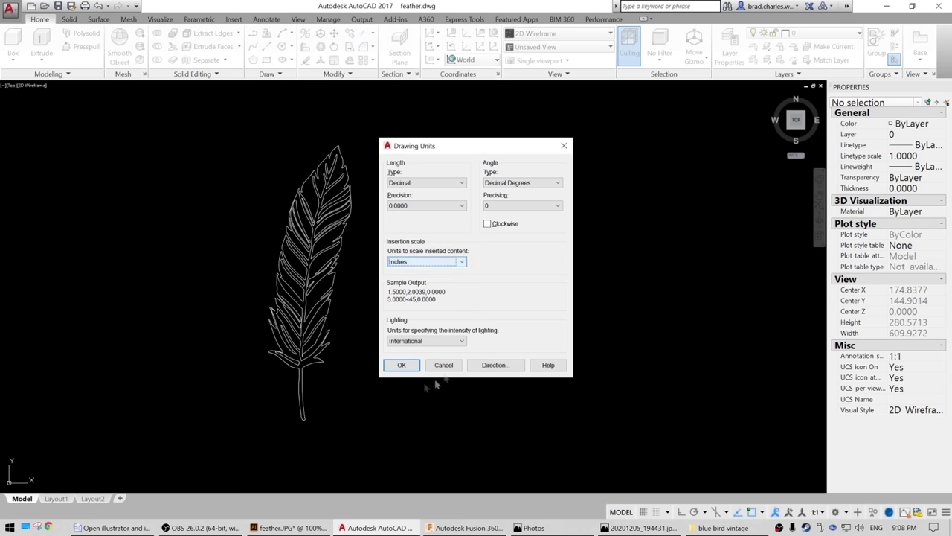
pyautogui.click(402, 364)
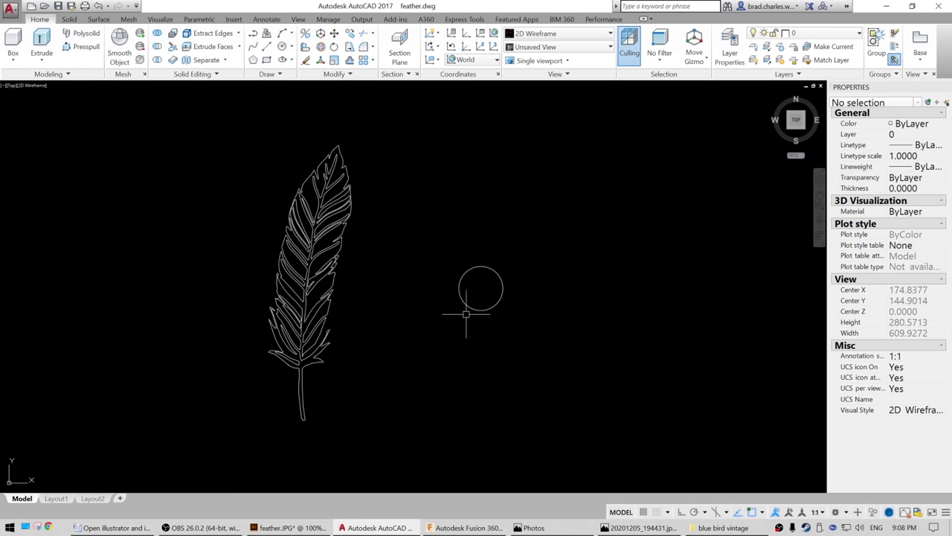
# - View the Bluebird Vintage logo in Photos, then attach the bbv image in AutoCAD over the circle, about 46 units wide
pyautogui.click(533, 527)
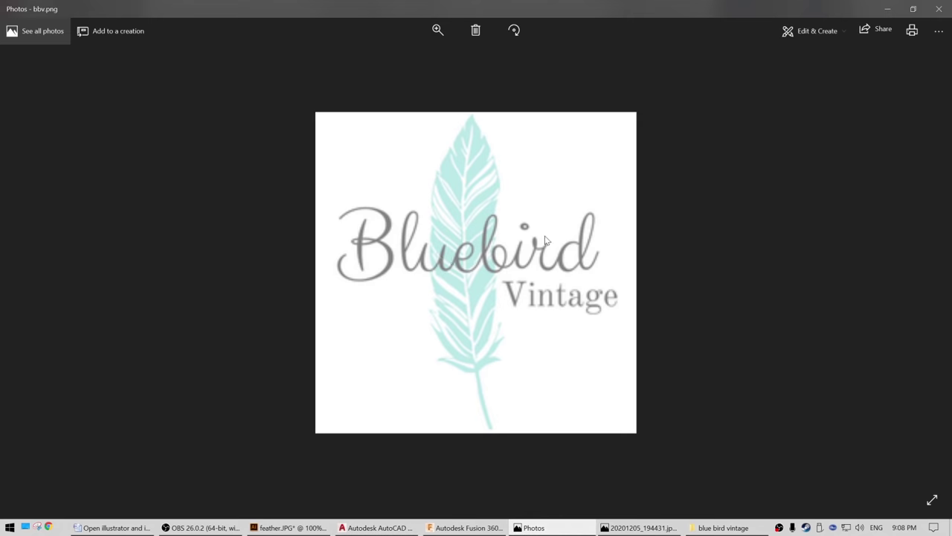
pyautogui.click(391, 526)
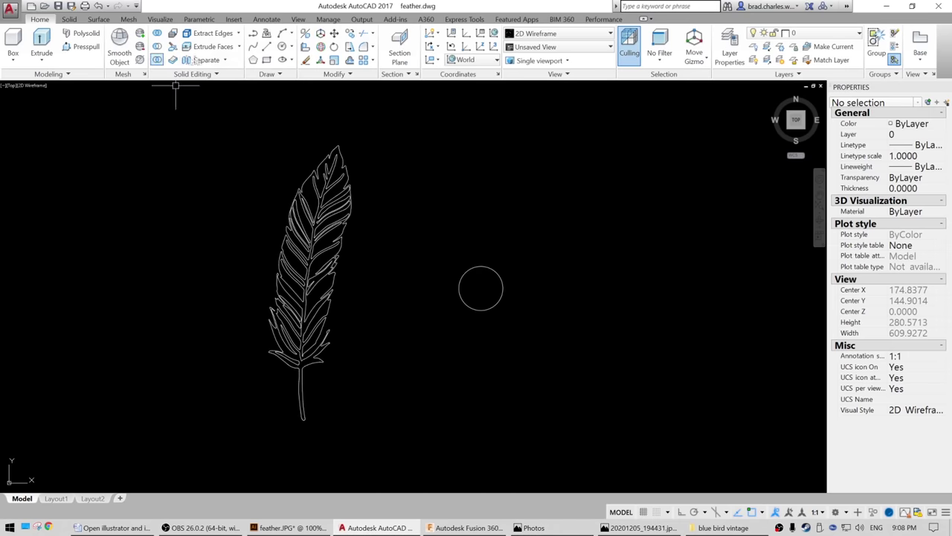
pyautogui.click(450, 310)
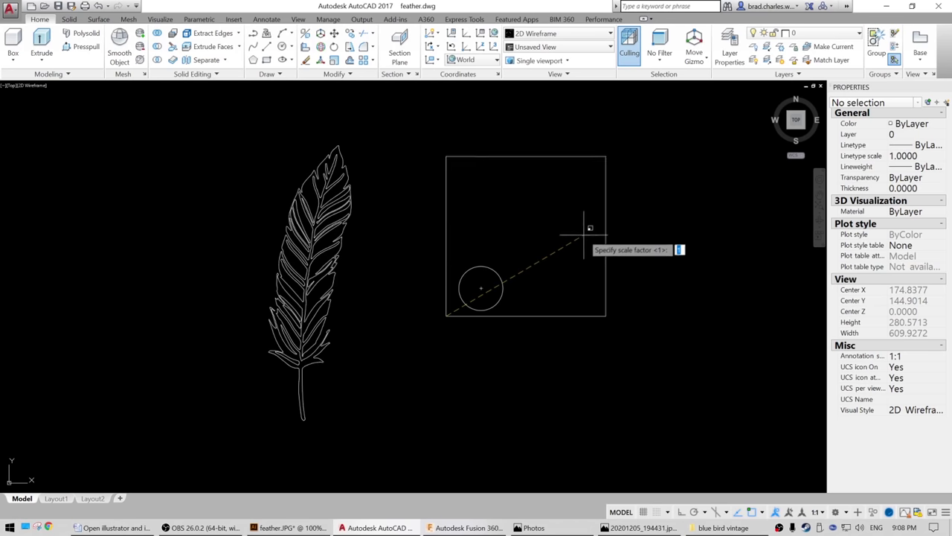
pyautogui.click(515, 321)
pyautogui.press('Return')
# - Set the transparency of the attached logo image to 50
pyautogui.click(510, 248)
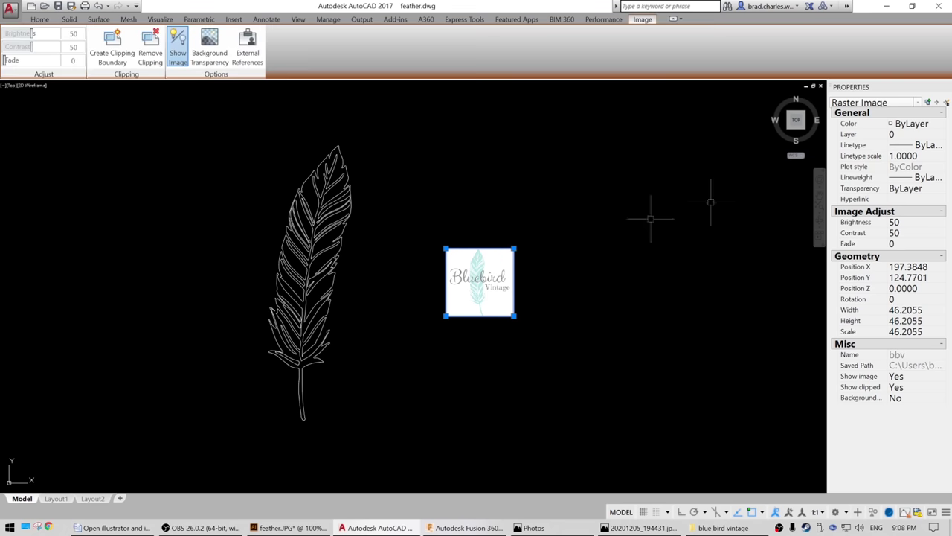
pyautogui.click(920, 192)
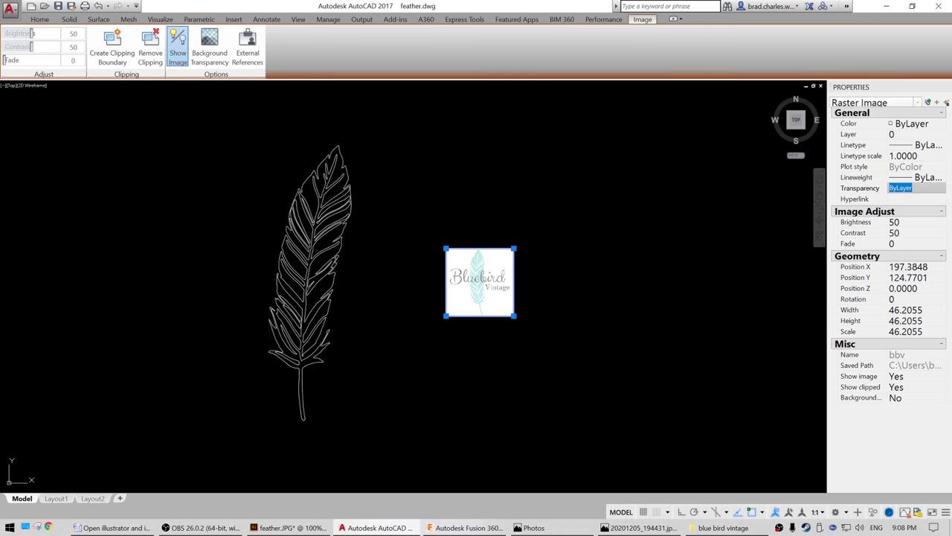
pyautogui.press('Return')
pyautogui.press('Escape')
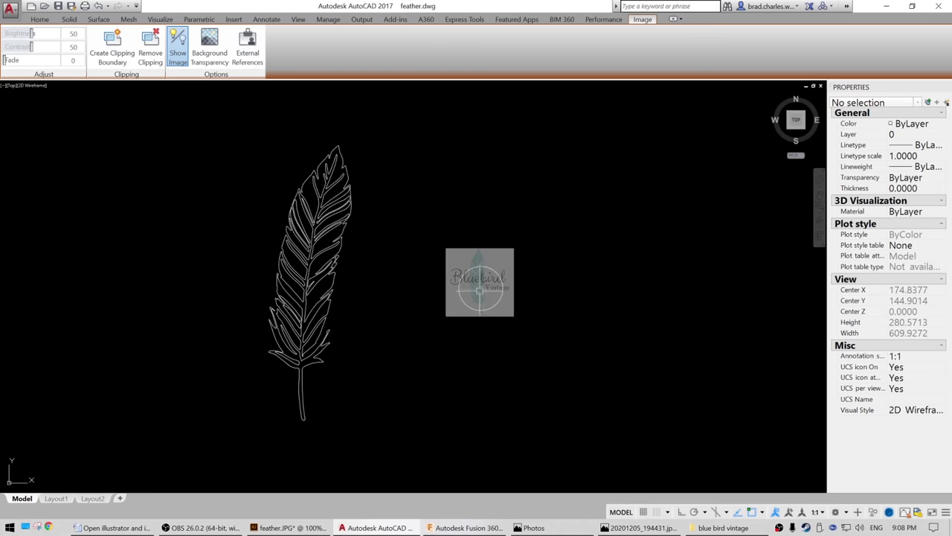
# - Scale the logo image down to about 30 units wide so that it matches the circle's diameter
pyautogui.scroll(4, 482, 296)
pyautogui.scroll(2, 510, 298)
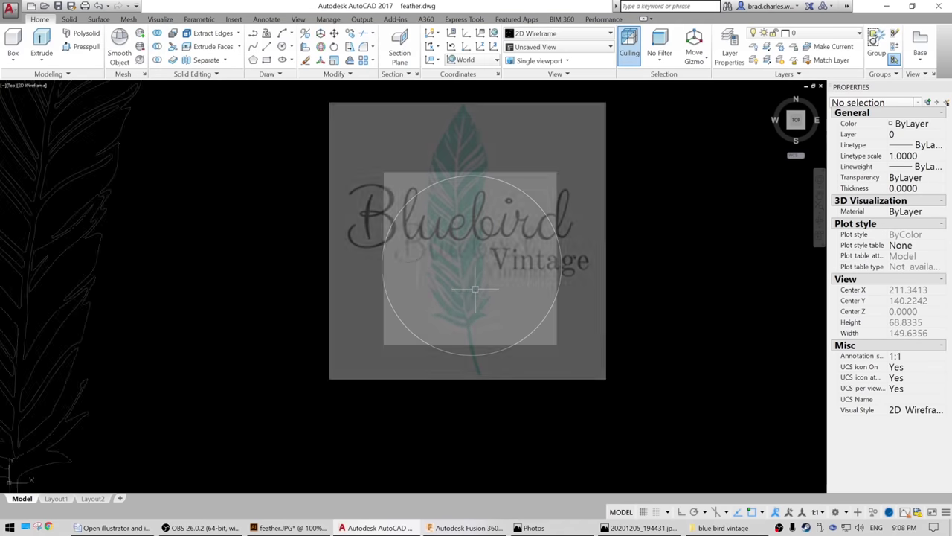
pyautogui.scroll(-2, 528, 350)
pyautogui.click(527, 345)
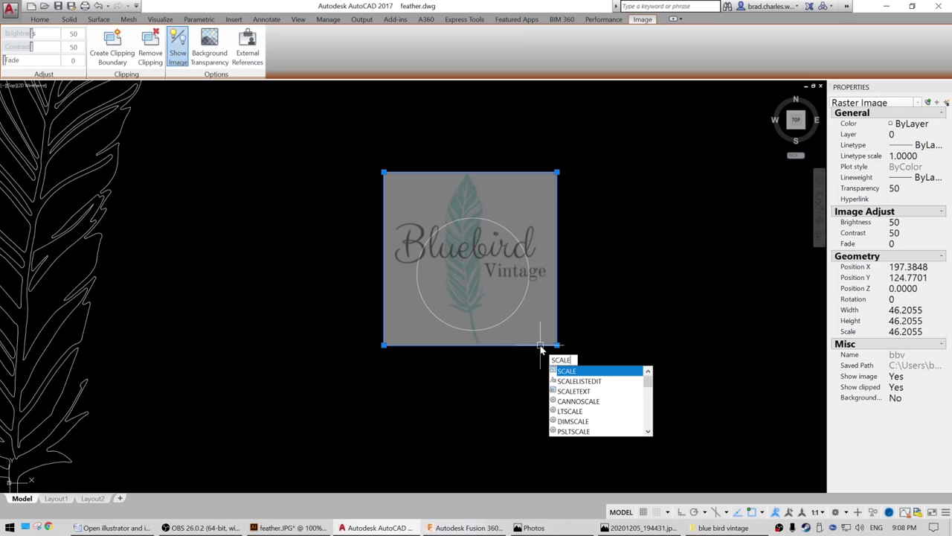
pyautogui.press('Return')
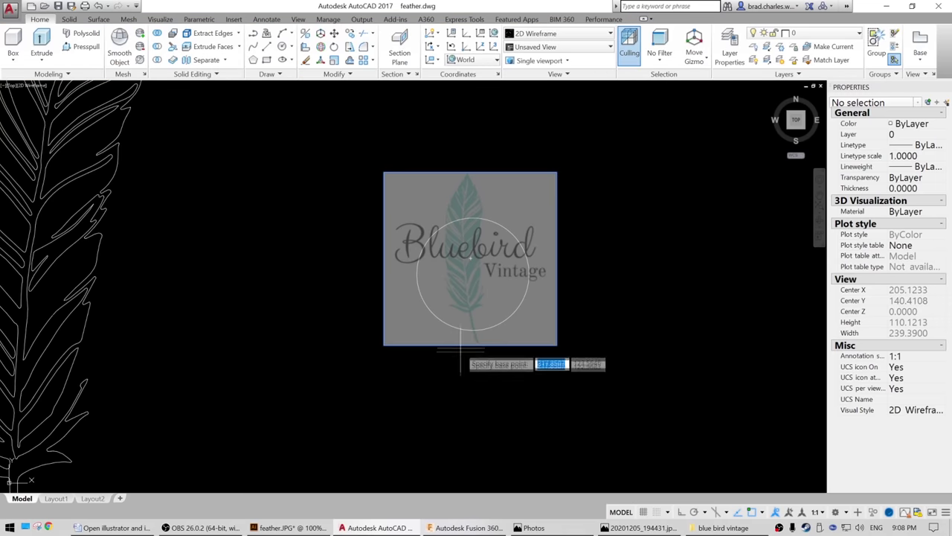
pyautogui.scroll(3, 540, 272)
pyautogui.press('Escape')
pyautogui.press('Return')
pyautogui.click(416, 230)
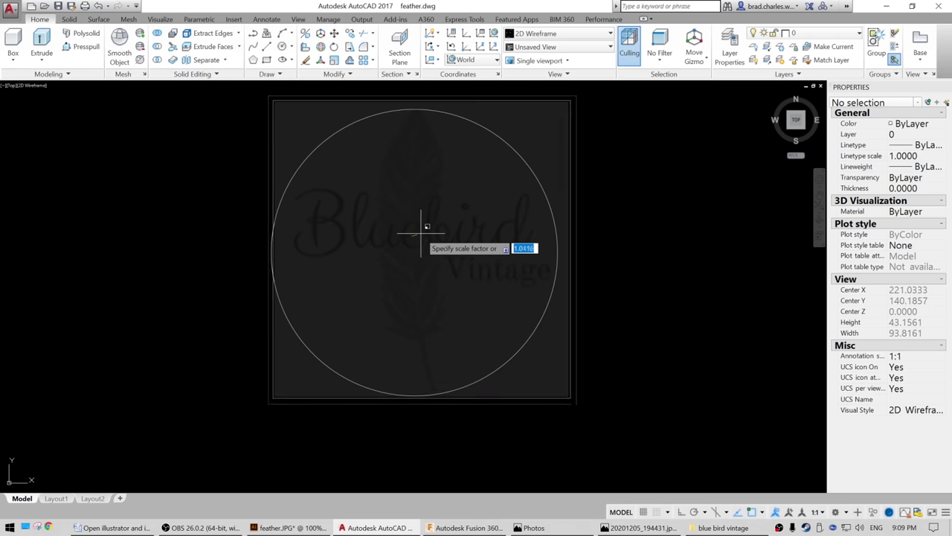
pyautogui.click(420, 232)
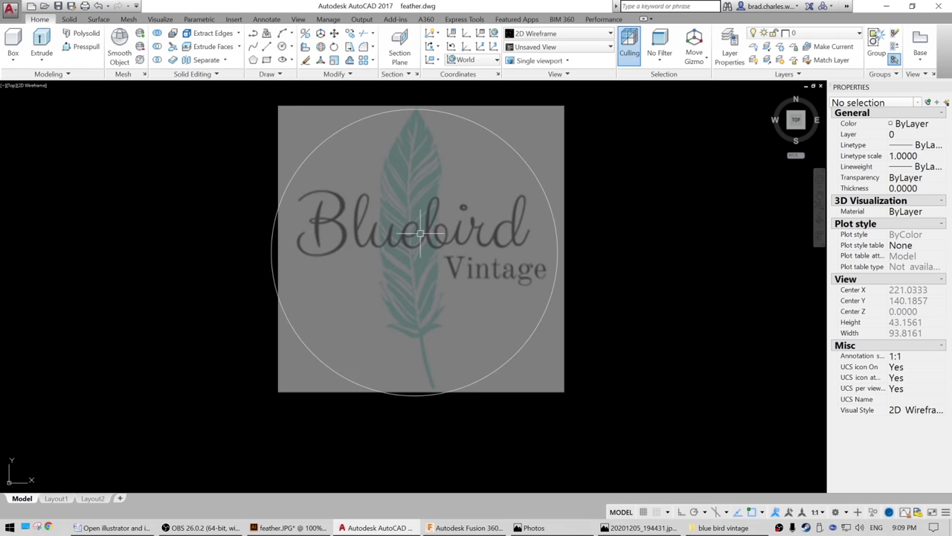
# - Move the logo image slightly down and to the left so that it lines up with the circle
pyautogui.click(565, 305)
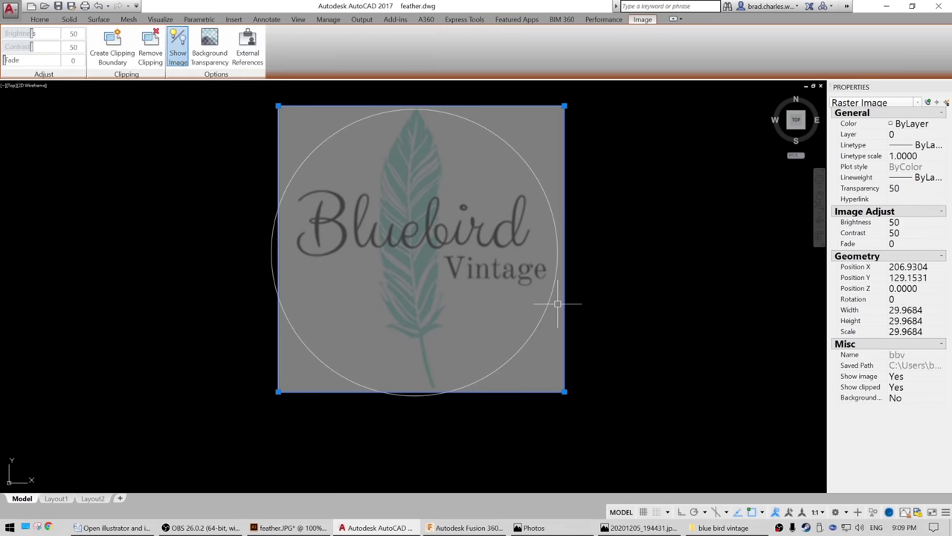
pyautogui.press('m')
pyautogui.press('Return')
pyautogui.click(622, 232)
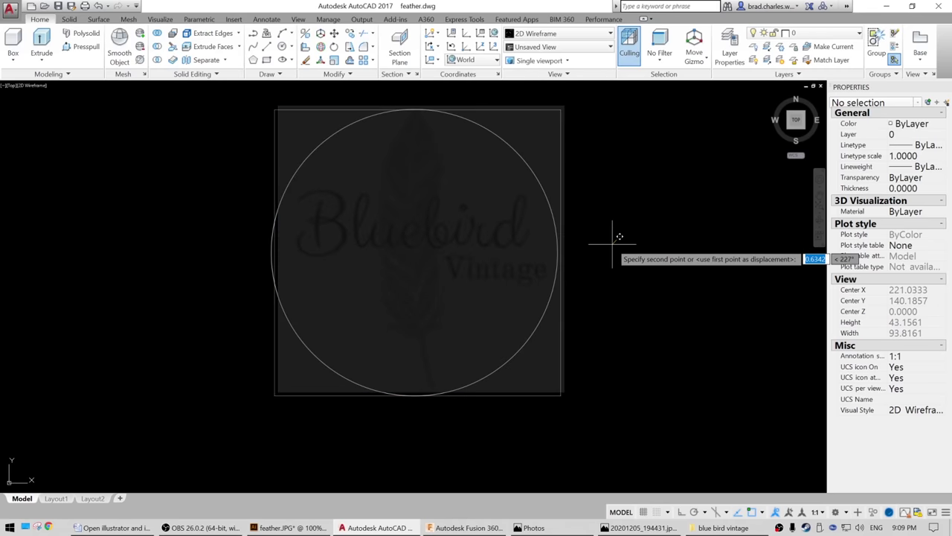
pyautogui.click(610, 243)
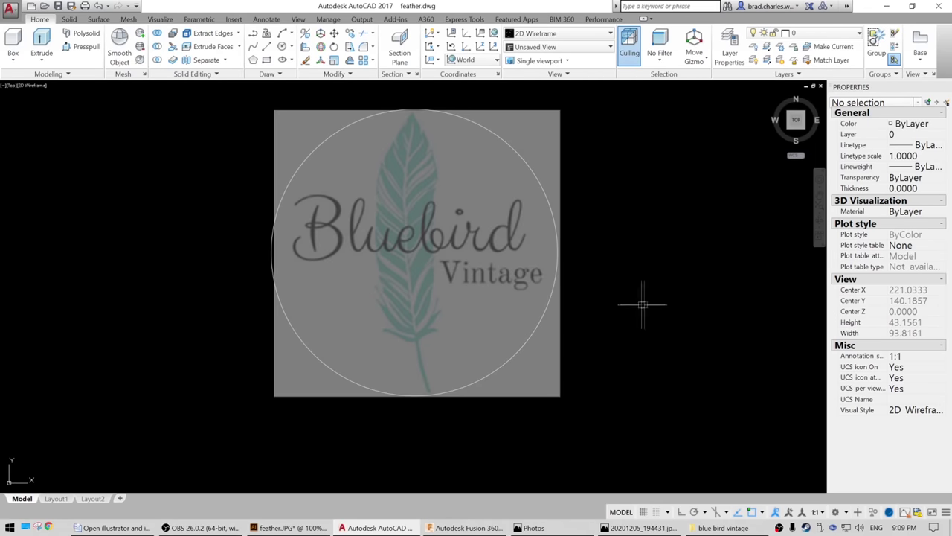
# - Scale all the feather outline splines down to roughly the logo's height and place them over the logo image
pyautogui.scroll(-5, 433, 321)
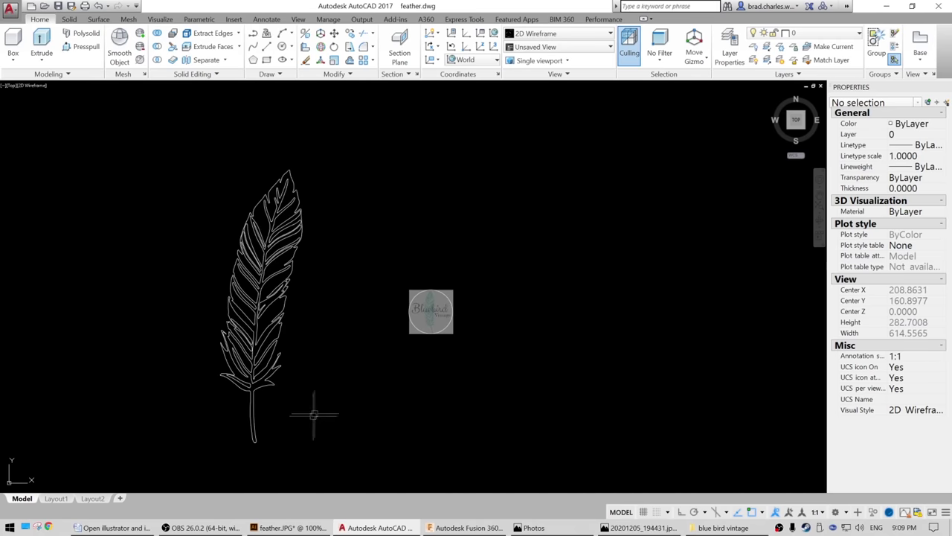
pyautogui.click(323, 451)
pyautogui.click(195, 153)
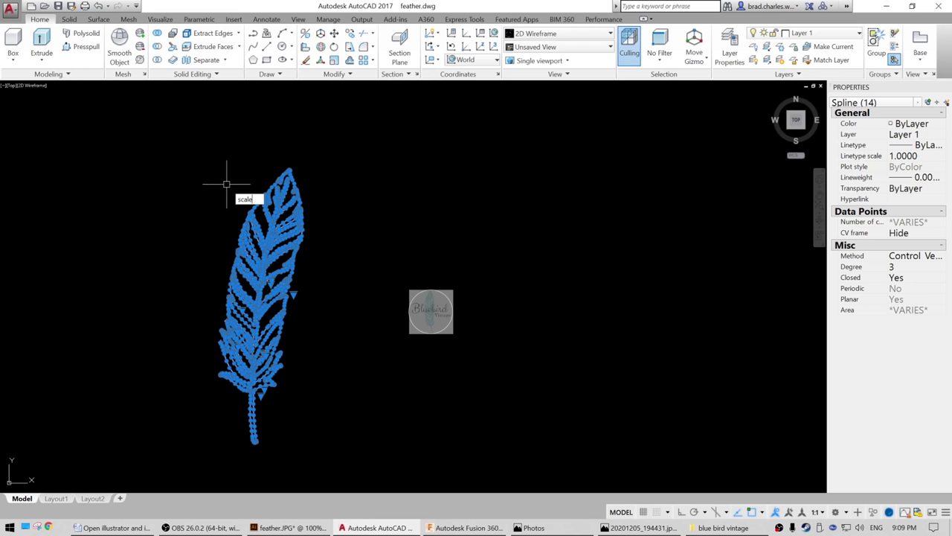
pyautogui.press('Return')
pyautogui.click(326, 209)
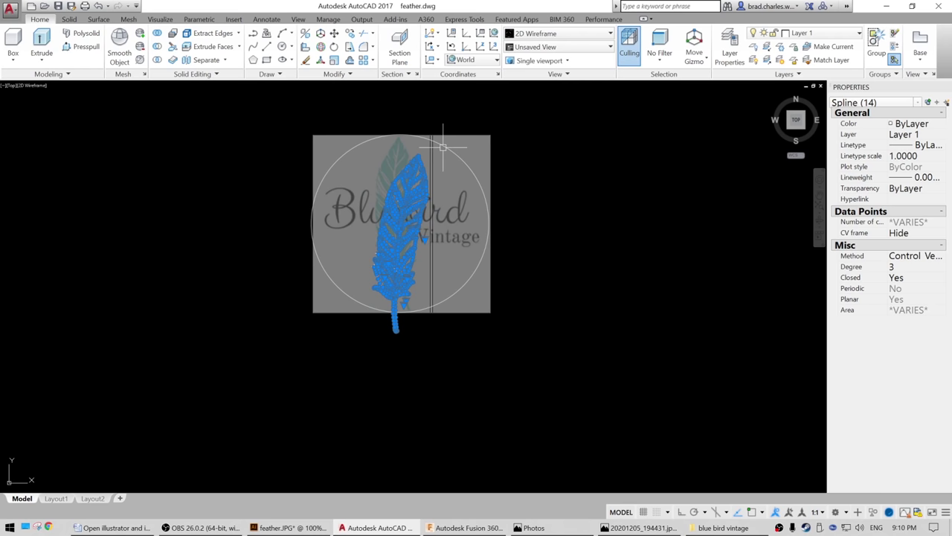
# - Rotate the feather outlines to the tilt of the logo's feather and move them on top of it
pyautogui.write('rot')
pyautogui.press('Return')
pyautogui.scroll(4, 458, 223)
pyautogui.scroll(-2, 388, 218)
pyautogui.click(622, 227)
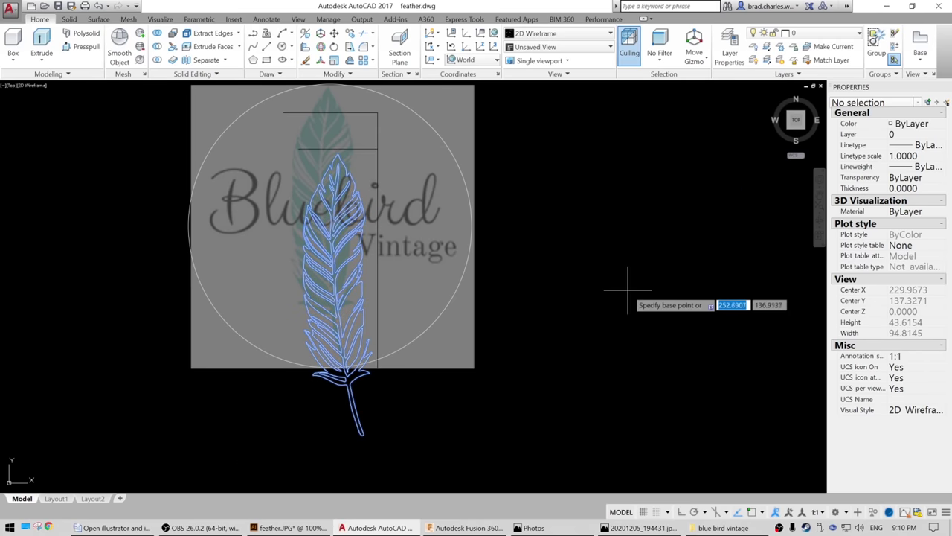
pyautogui.click(323, 331)
# - Scale the feather outlines slightly so that they fit the feather in the logo image
pyautogui.click(279, 427)
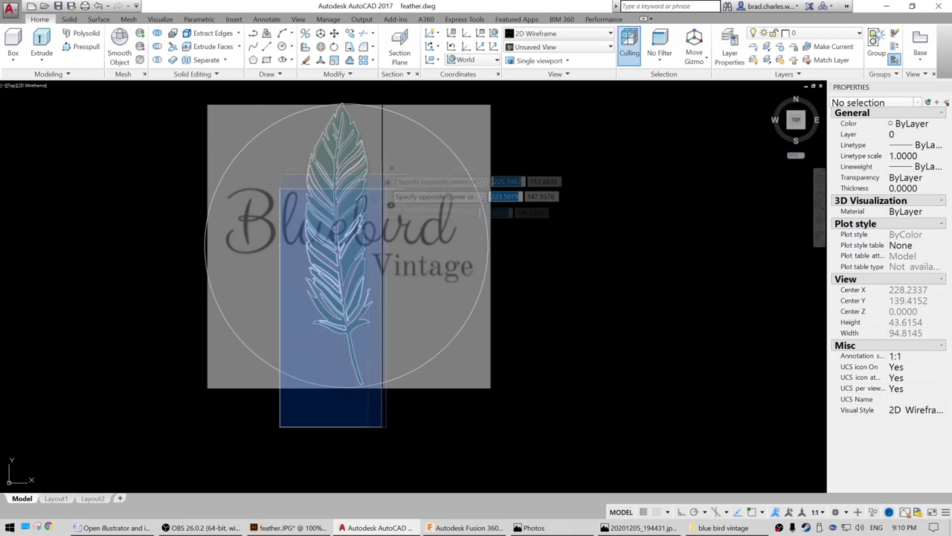
pyautogui.click(413, 85)
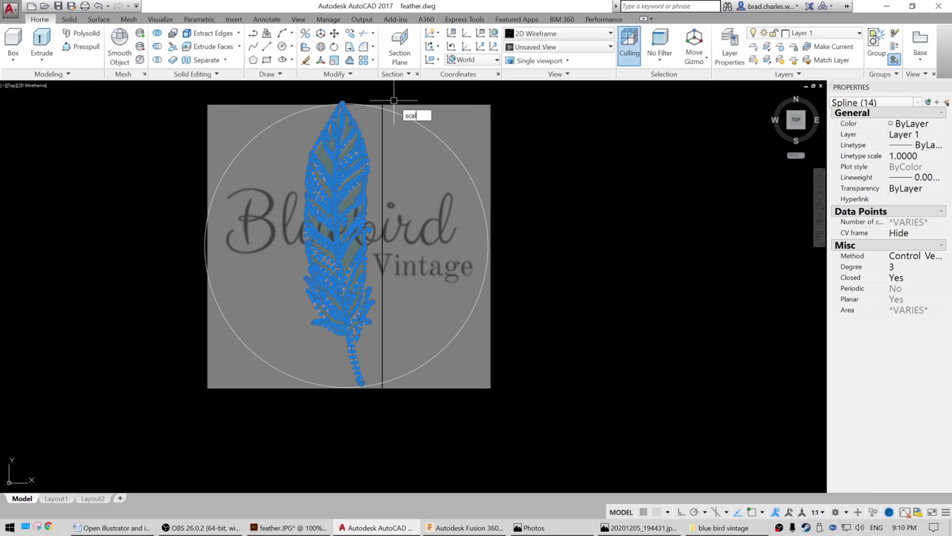
pyautogui.write('e')
pyautogui.press('Return')
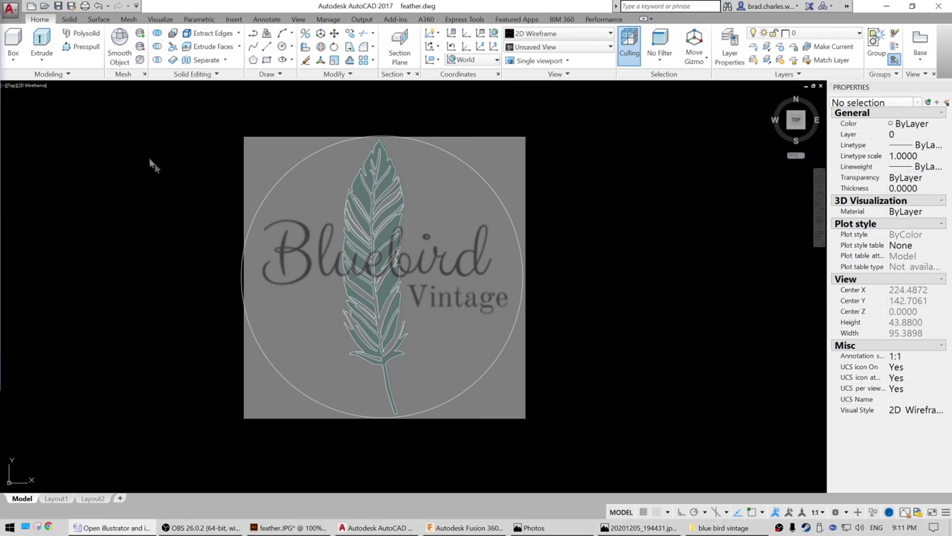
# - Add the multiline text "Bluebird" in the empty space to the left of the logo
pyautogui.click(162, 253)
pyautogui.write('m')
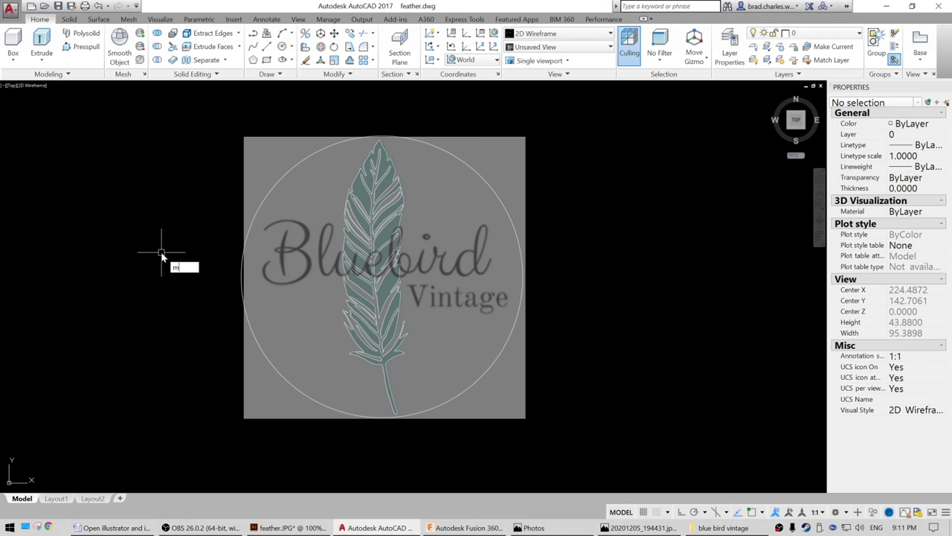
pyautogui.write('t')
pyautogui.press('Return')
pyautogui.click(60, 177)
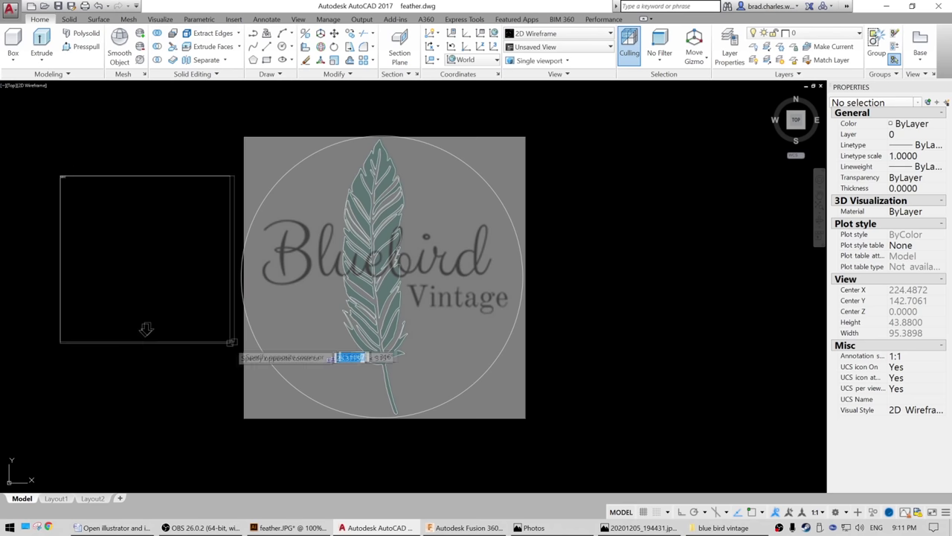
pyautogui.click(175, 354)
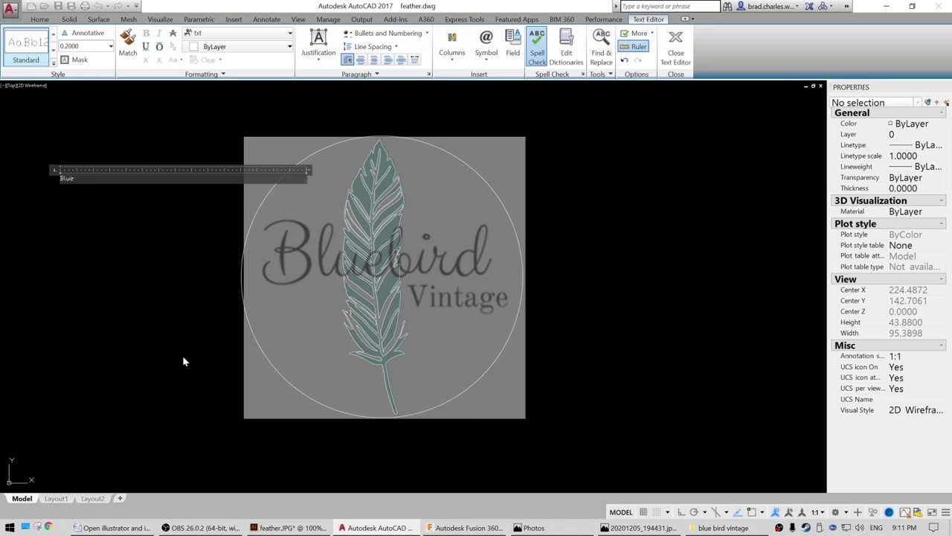
pyautogui.click(183, 355)
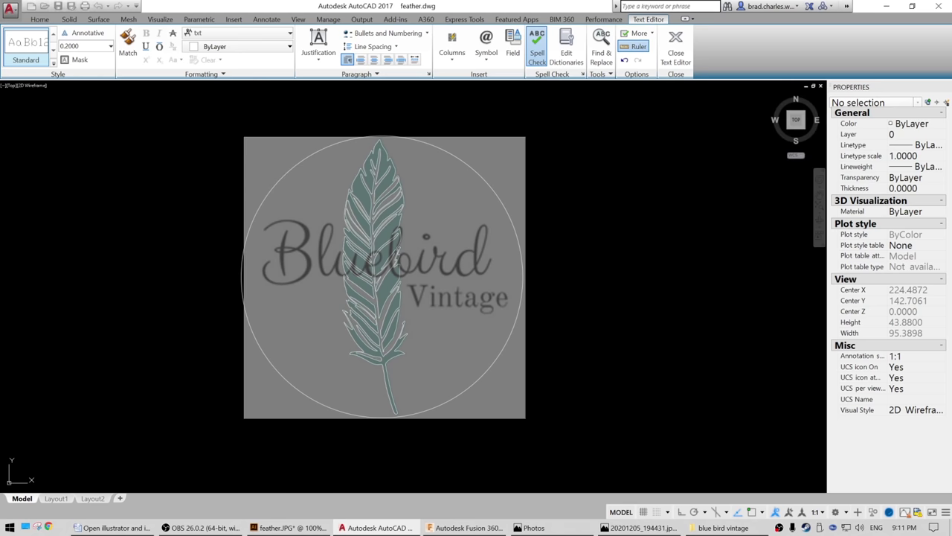
# - Set the height of the "Bluebird" text to 4
pyautogui.click(66, 176)
pyautogui.click(923, 299)
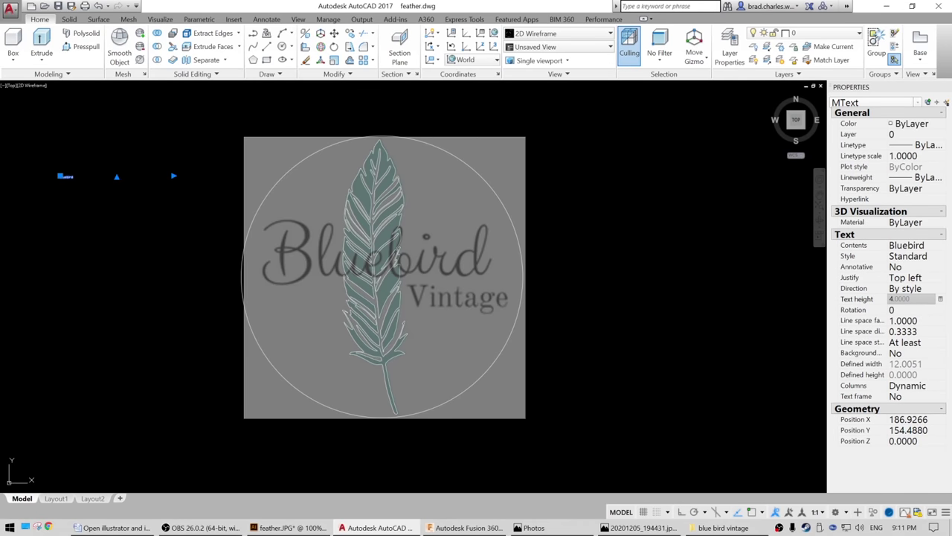
pyautogui.press('Tab')
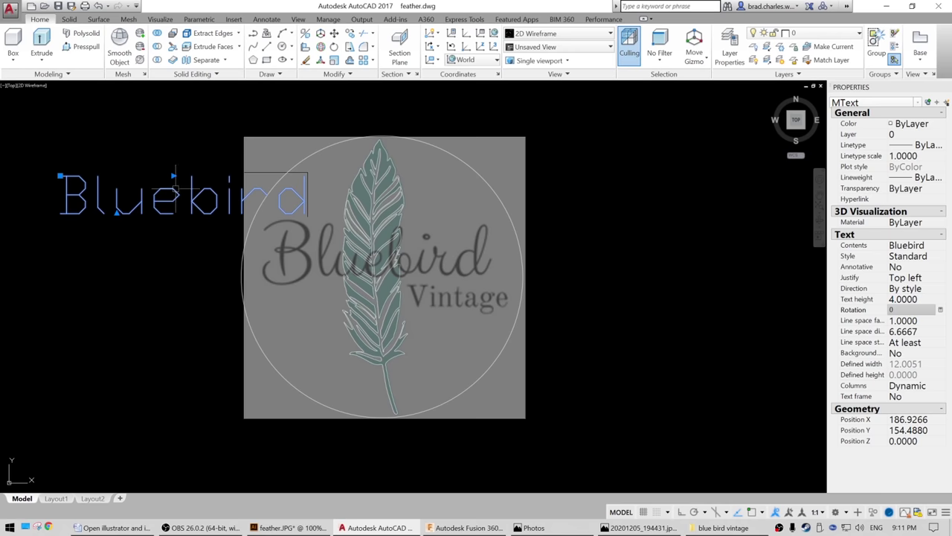
# - Change the font of the whole "Bluebird" text to Clicker Script
pyautogui.doubleClick(175, 192)
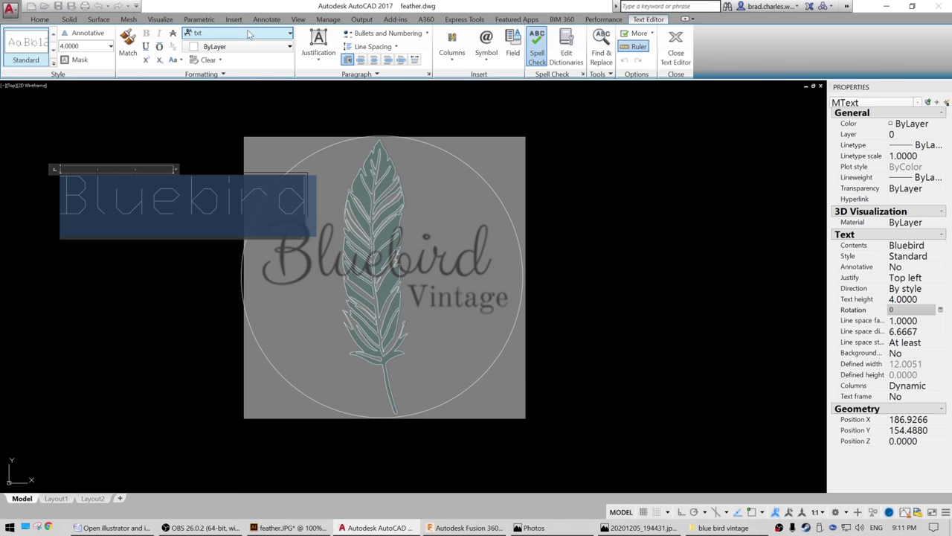
pyautogui.click(249, 34)
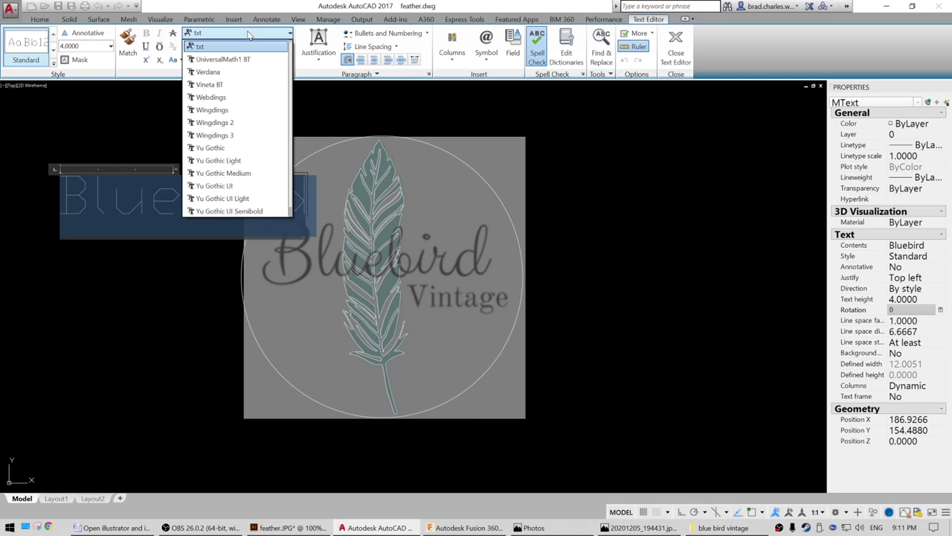
pyautogui.scroll(15, 238, 72)
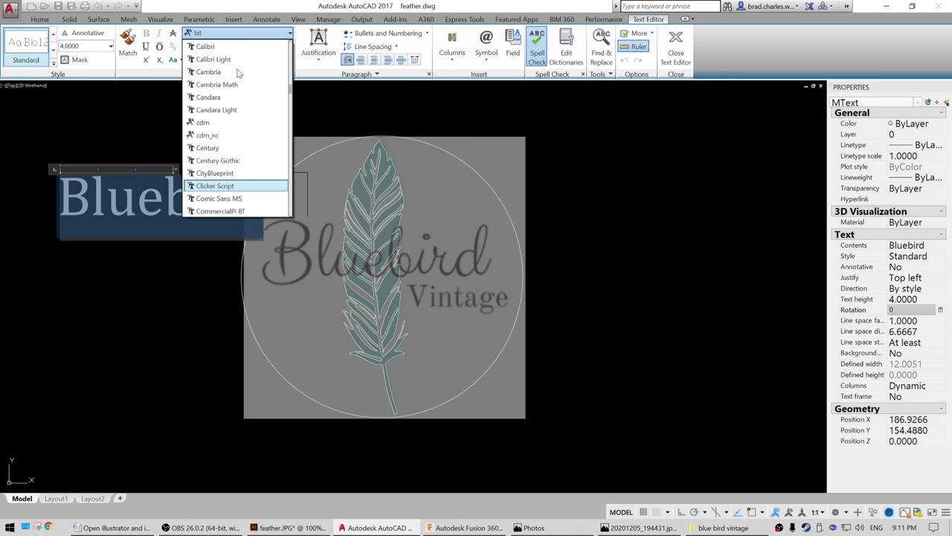
pyautogui.click(215, 185)
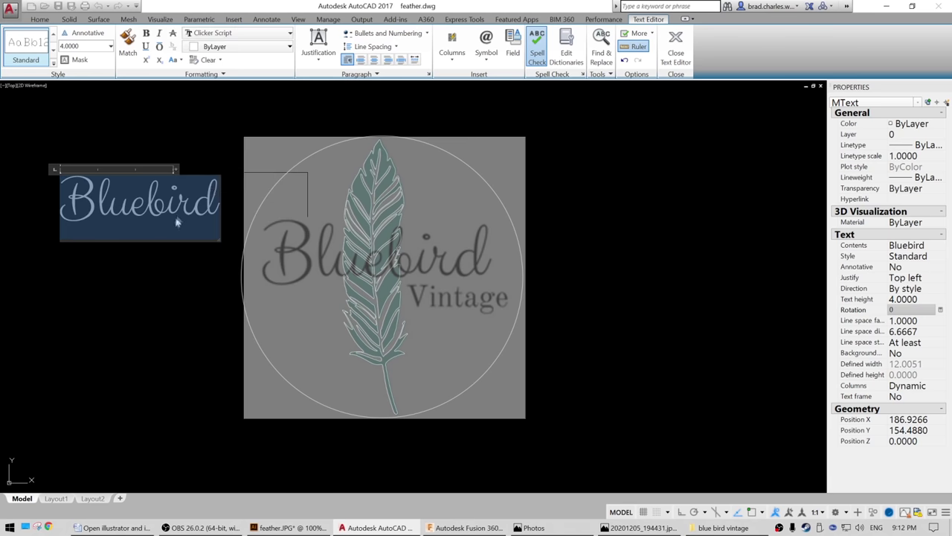
# - Finish editing the "Bluebird" text and move it onto the start of the "Bluebird" lettering in the logo image
pyautogui.click(163, 221)
pyautogui.click(45, 245)
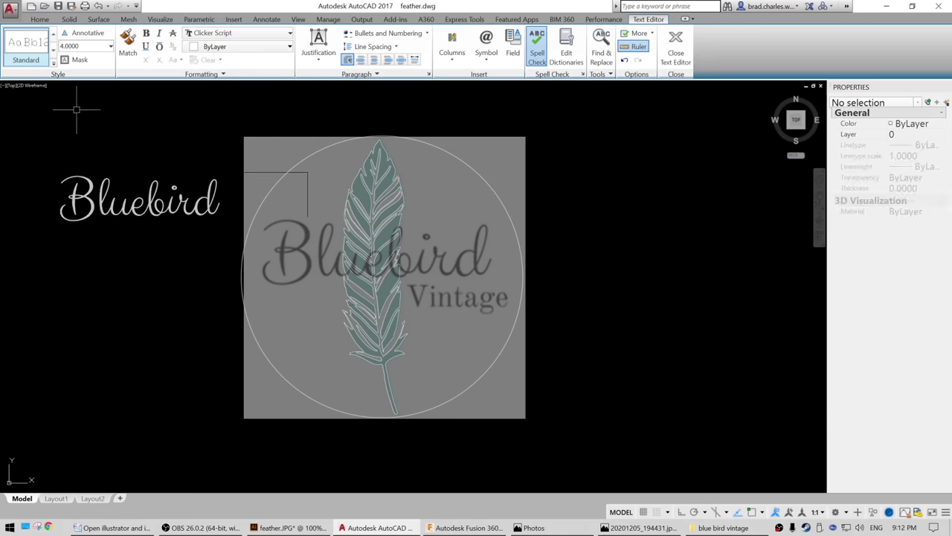
pyautogui.click(64, 178)
pyautogui.click(62, 178)
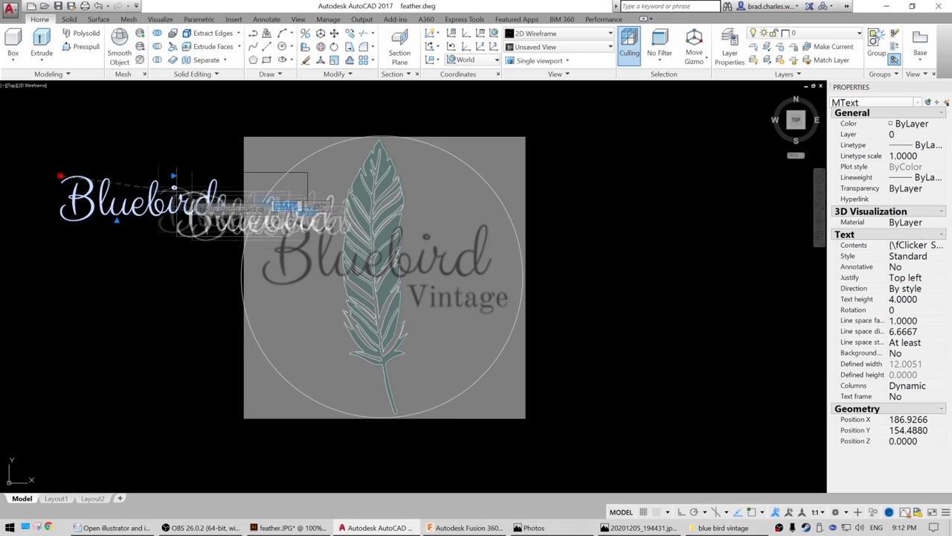
pyautogui.scroll(5, 261, 230)
pyautogui.click(275, 216)
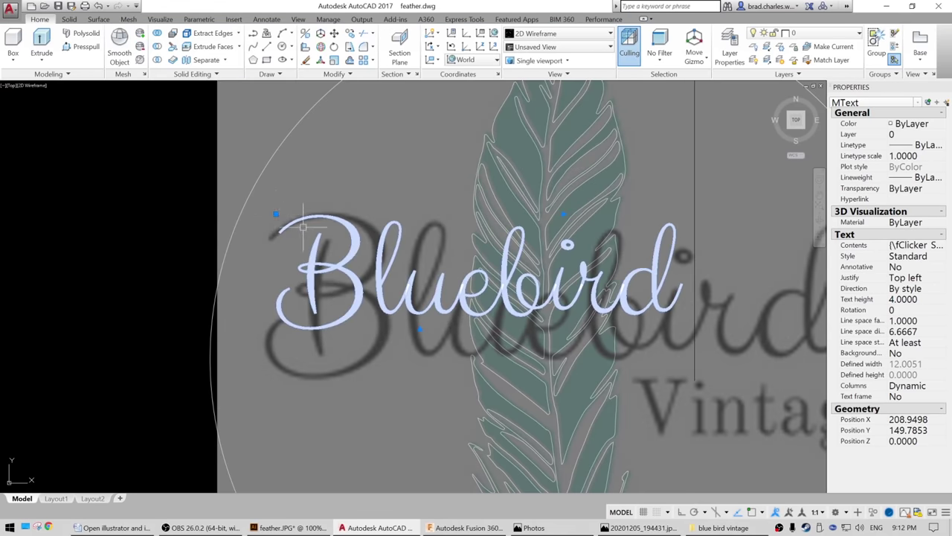
# - Scale the "Bluebird" text up from its top-left corner to a text height of about 5.69, matching the logo lettering
pyautogui.write('scale')
pyautogui.press('Return')
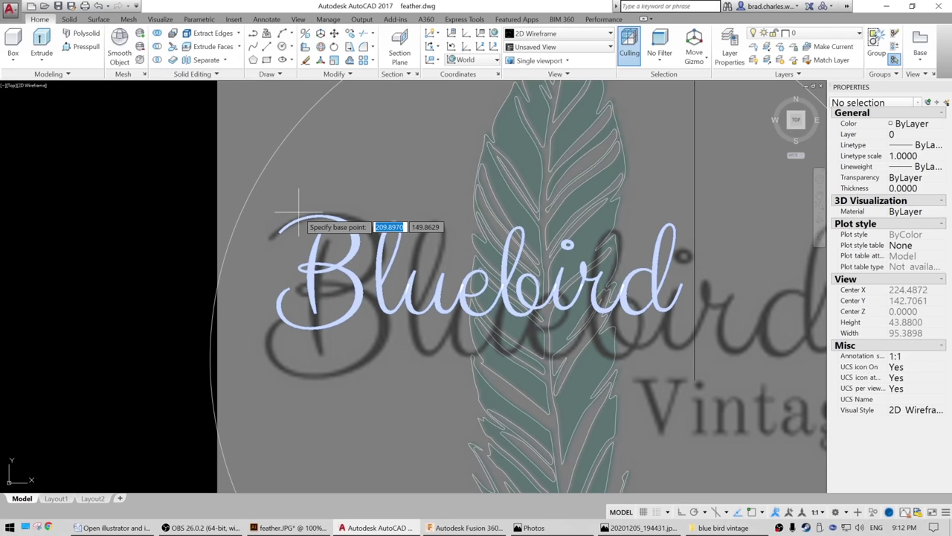
pyautogui.click(277, 215)
pyautogui.click(301, 193)
pyautogui.click(353, 245)
# - Move the scaled "Bluebird" text slightly so that it lies over the lettering in the logo image
pyautogui.write('m')
pyautogui.press('Return')
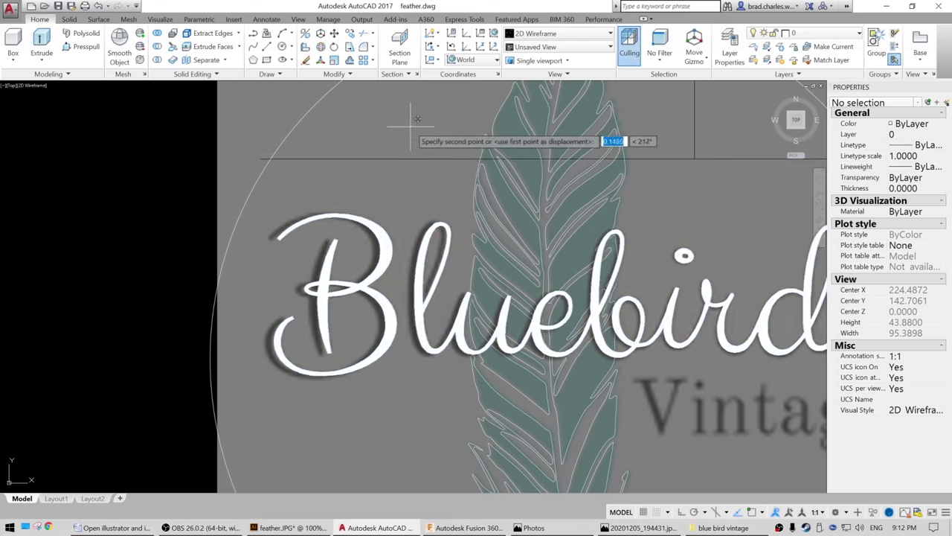
pyautogui.scroll(-3, 414, 141)
pyautogui.scroll(3, 573, 240)
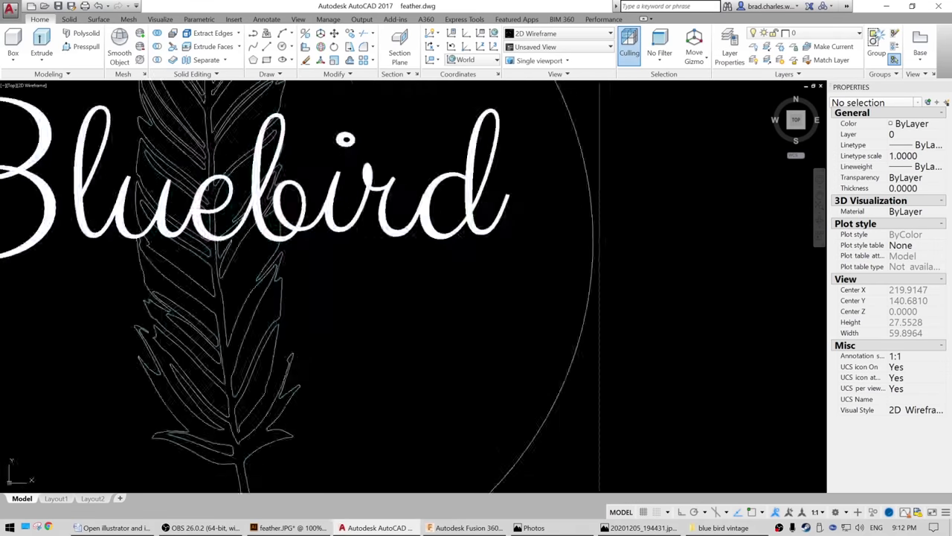
pyautogui.scroll(-1, 573, 239)
pyautogui.press('Escape')
# - Copy the "Bluebird" text and paste the duplicate below it, near the "Vintage" lettering of the logo image
pyautogui.click(447, 216)
pyautogui.scroll(-3, 446, 237)
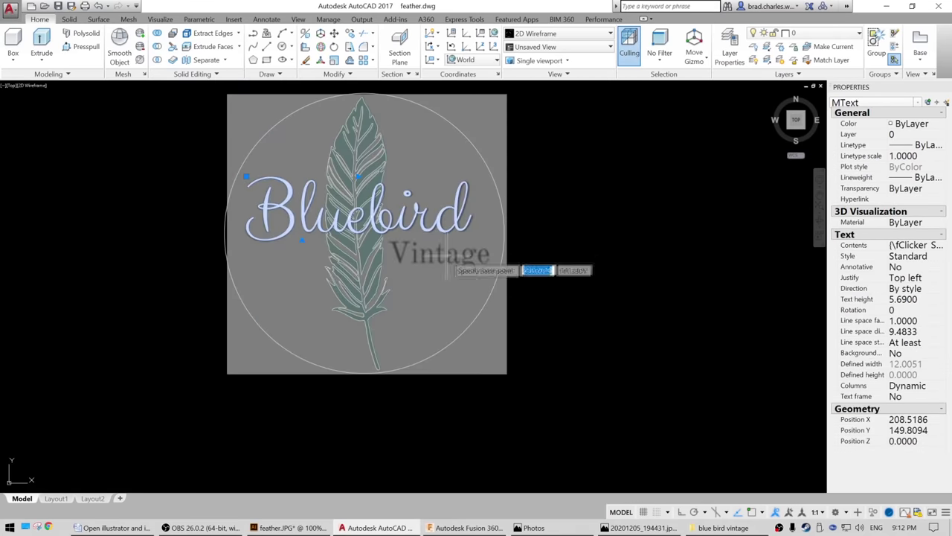
pyautogui.hotkey('ctrl', 'c')
pyautogui.hotkey('ctrl', 'v')
pyautogui.click(575, 328)
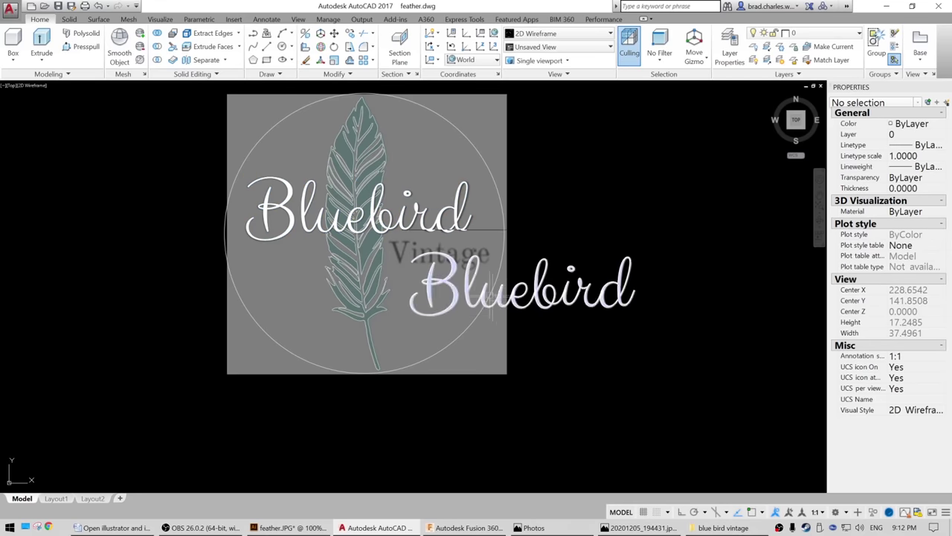
# - Change the copied text's font to Times New Roman and replace its wording with "Vintage"
pyautogui.doubleClick(463, 290)
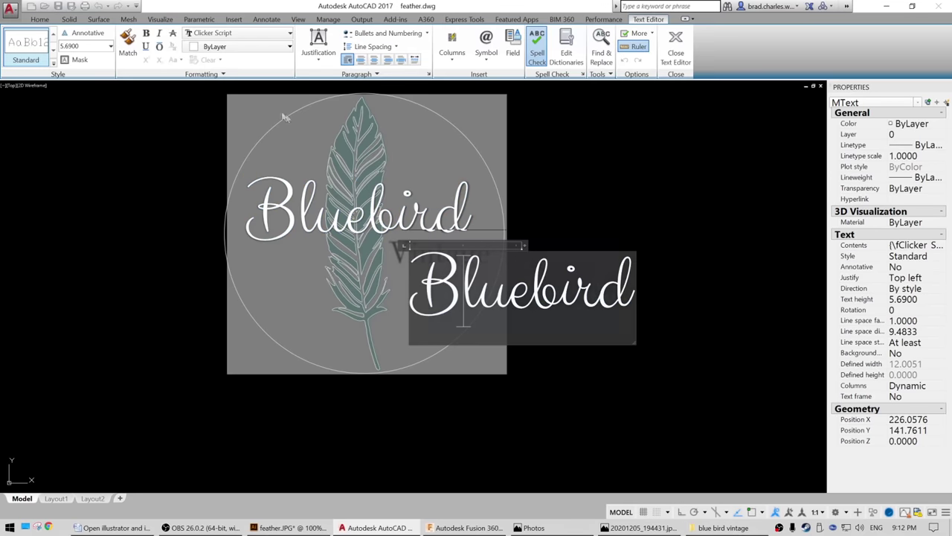
pyautogui.hotkey('ctrl', 'a')
pyautogui.click(245, 35)
pyautogui.write('times')
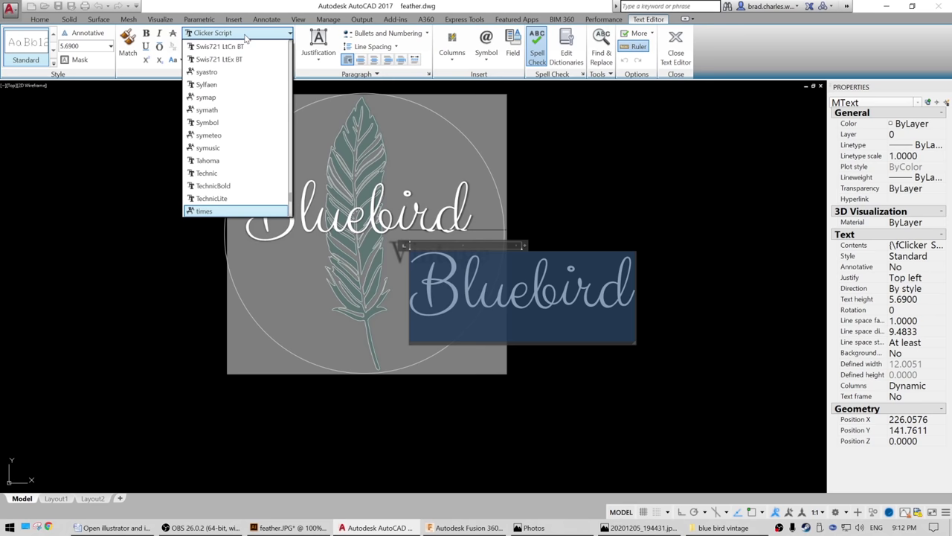
pyautogui.press('Down')
pyautogui.press('Down')
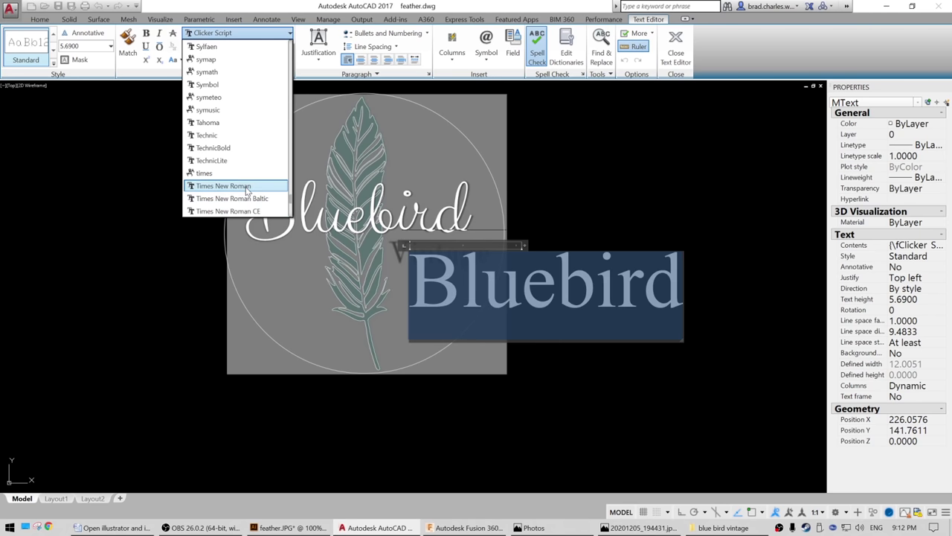
pyautogui.press('Return')
pyautogui.write('Vintage')
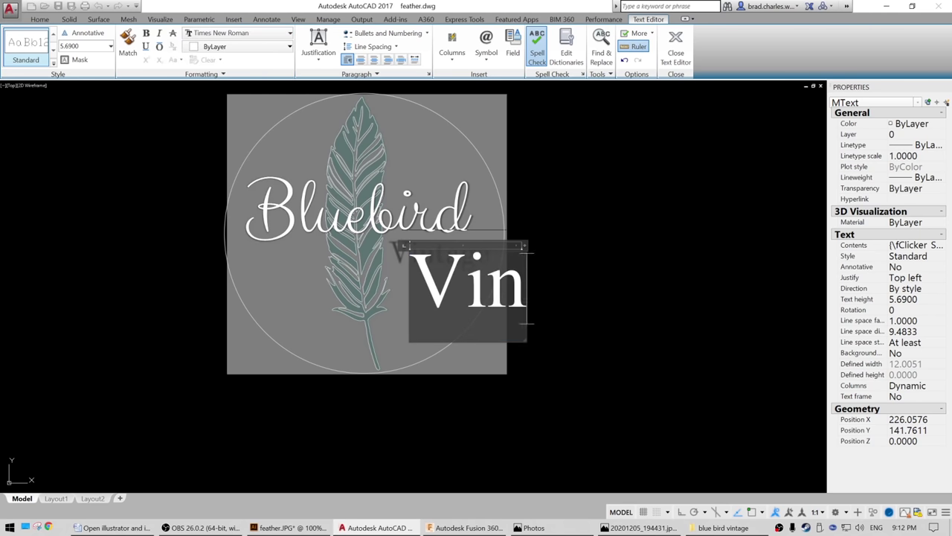
pyautogui.click(565, 376)
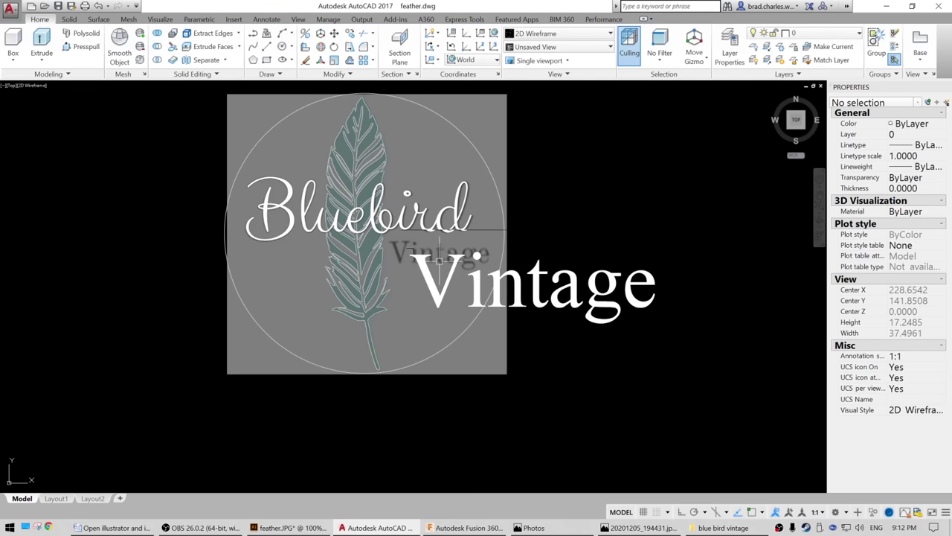
# - Set the text height of the "Vintage" text to 2
pyautogui.click(440, 267)
pyautogui.click(915, 299)
pyautogui.write('2')
pyautogui.press('Return')
# - Move the "Vintage" text onto the logo's "Vintage" lettering and scale it to a text height of about 2.32
pyautogui.scroll(6, 393, 237)
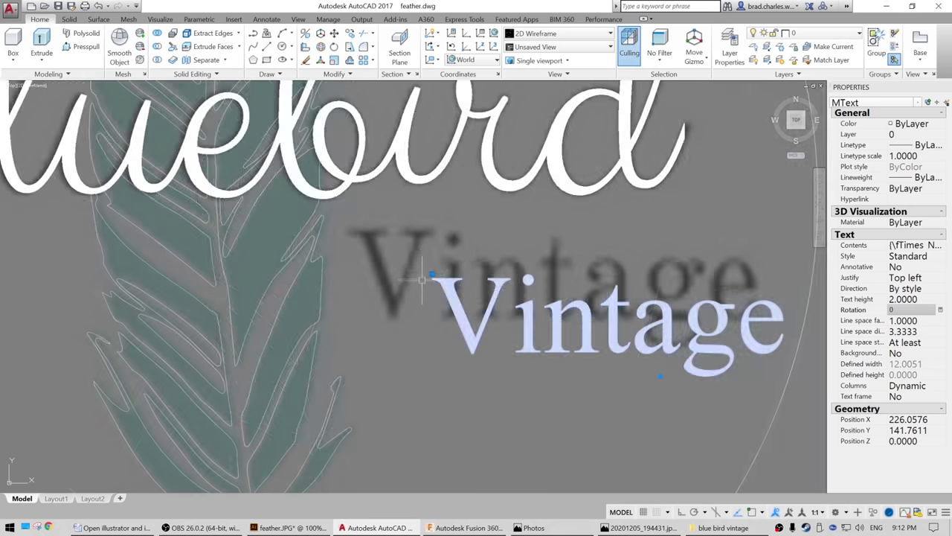
pyautogui.click(435, 276)
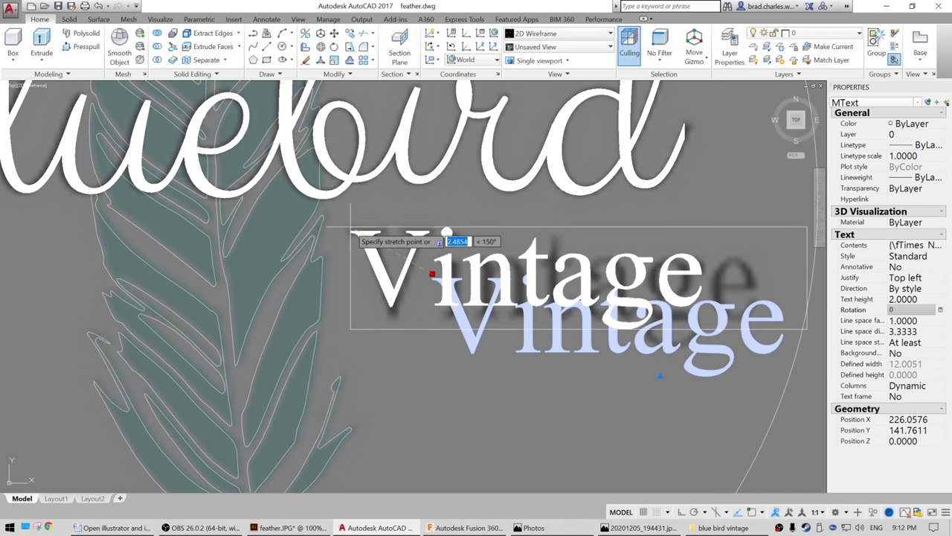
pyautogui.click(445, 237)
pyautogui.scroll(-3, 438, 258)
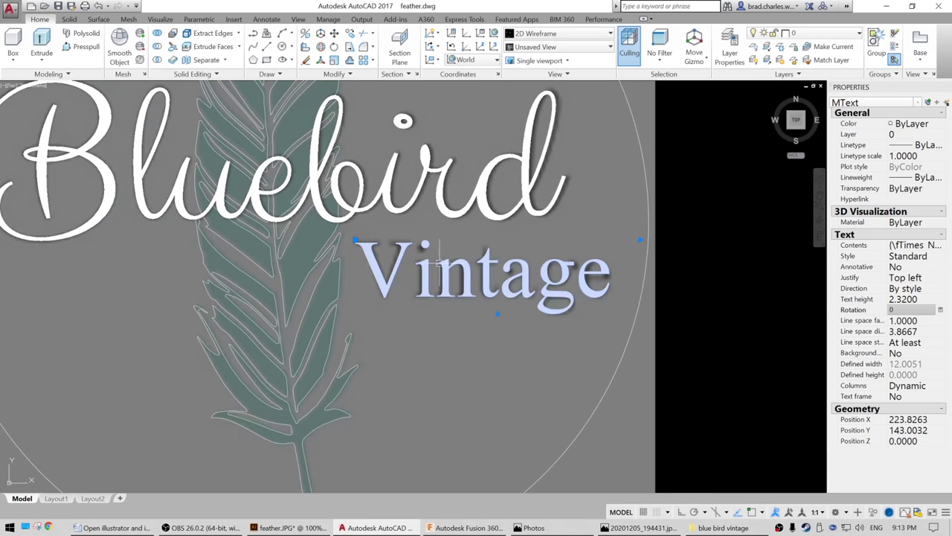
pyautogui.scroll(-4, 439, 263)
pyautogui.press('Escape')
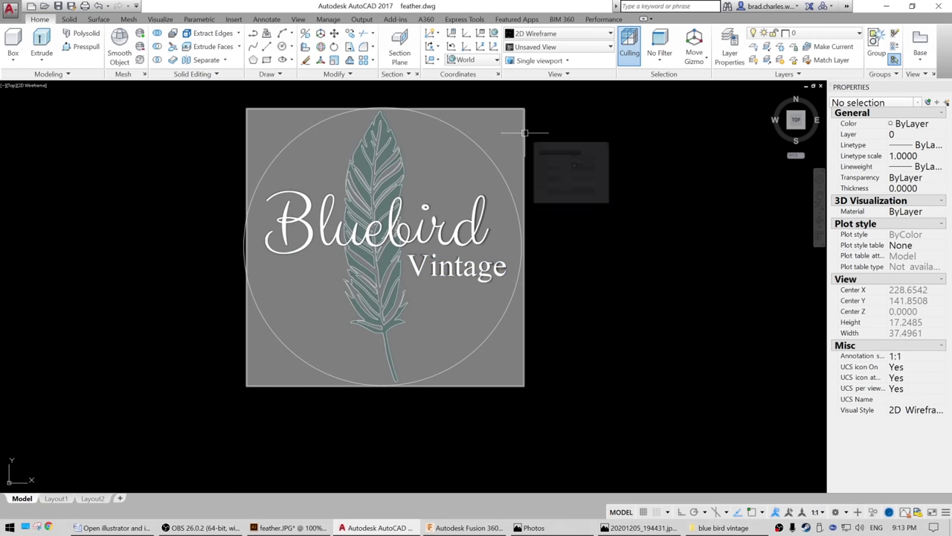
# - Delete the reference logo image behind the circle, feather and texts
pyautogui.click(551, 160)
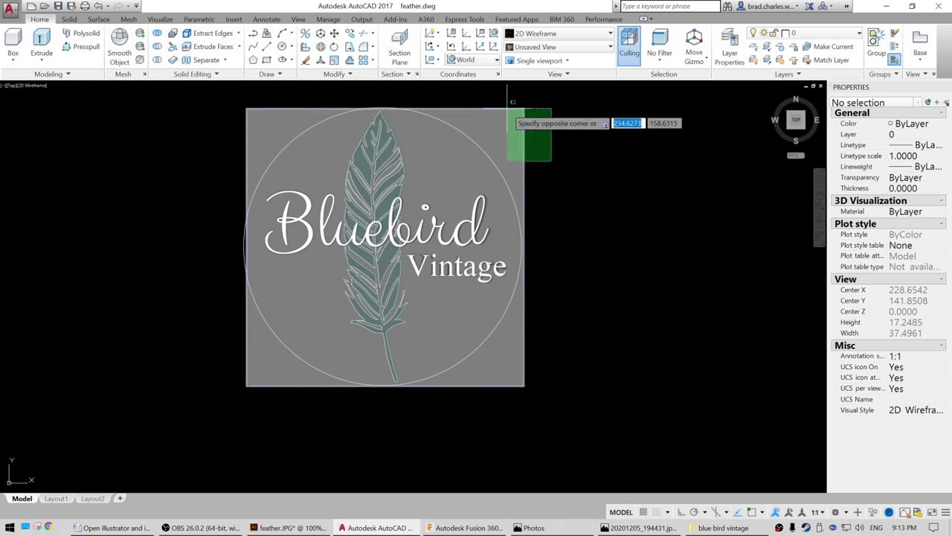
pyautogui.click(510, 107)
pyautogui.press('Delete')
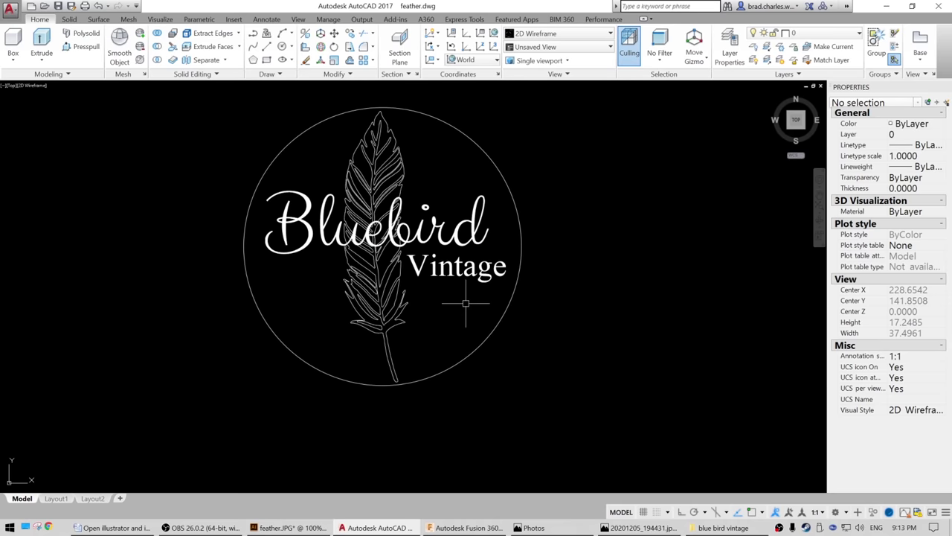
# - Remove both the "Bluebird" and "Vintage" texts, leaving only the feather outlines and the circle
pyautogui.click(426, 310)
pyautogui.click(406, 222)
pyautogui.press('Delete')
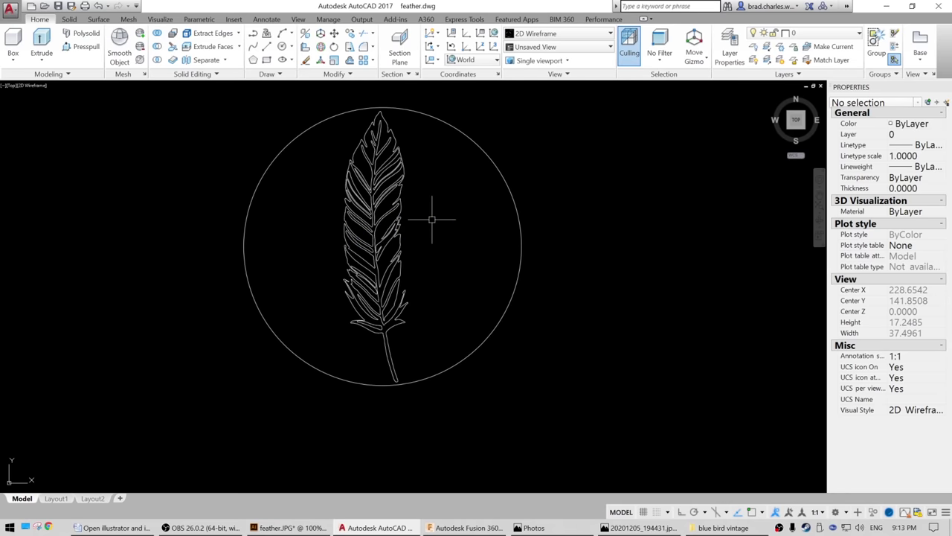
# - Save the feather and circle drawing to the Desktop as feather.dxf in AutoCAD 2013 DXF format
pyautogui.click(11, 15)
pyautogui.moveTo(39, 147)
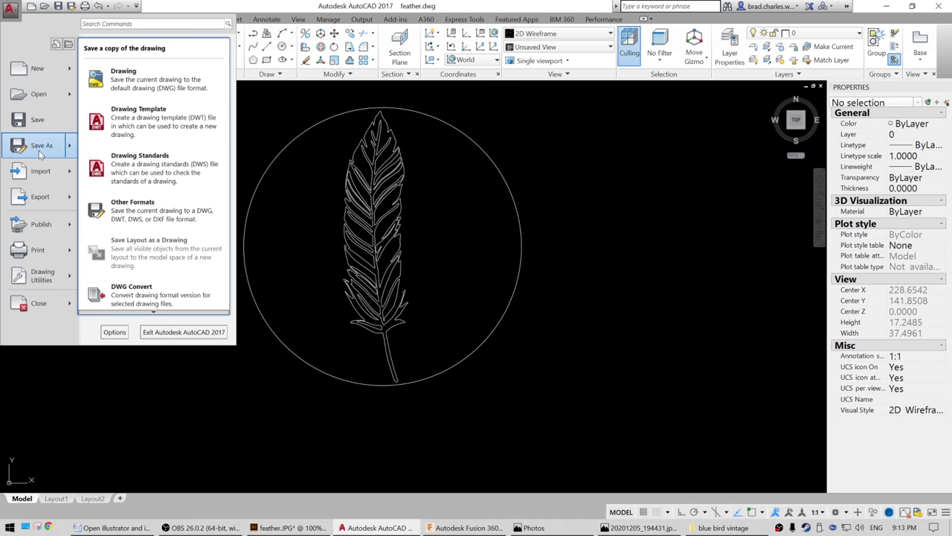
pyautogui.click(40, 153)
pyautogui.click(484, 393)
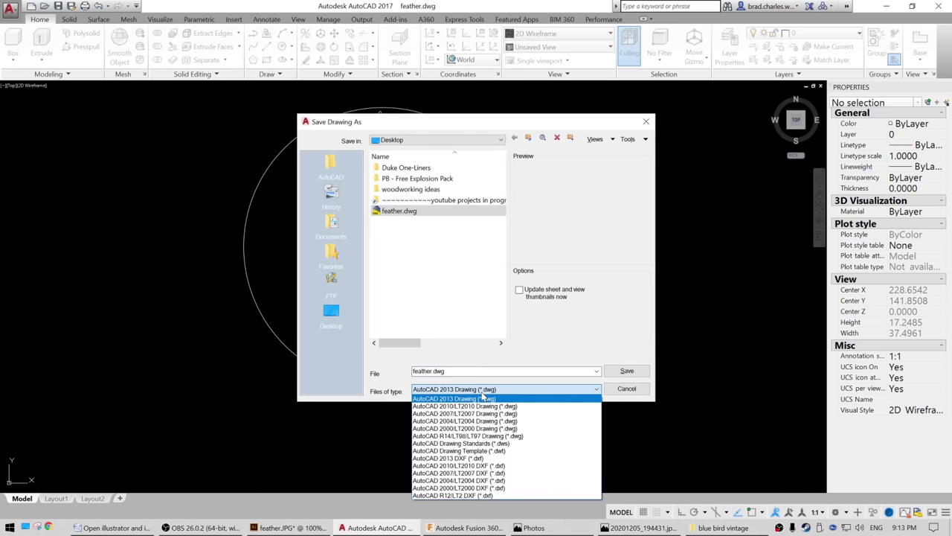
pyautogui.click(497, 459)
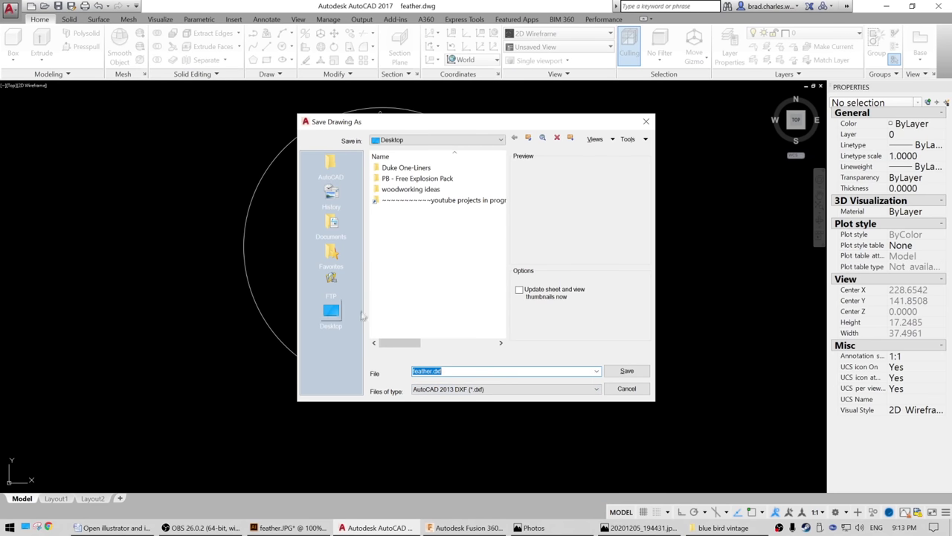
pyautogui.click(333, 316)
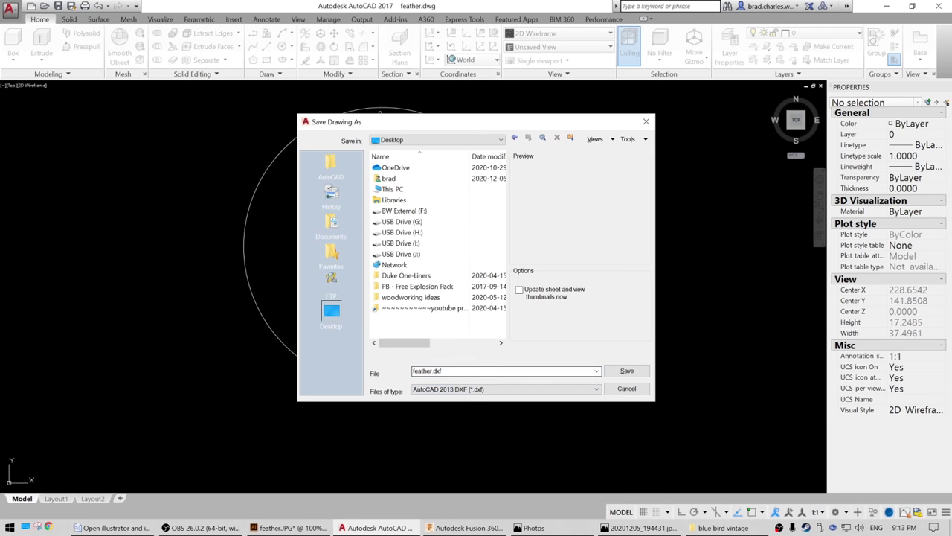
pyautogui.click(627, 370)
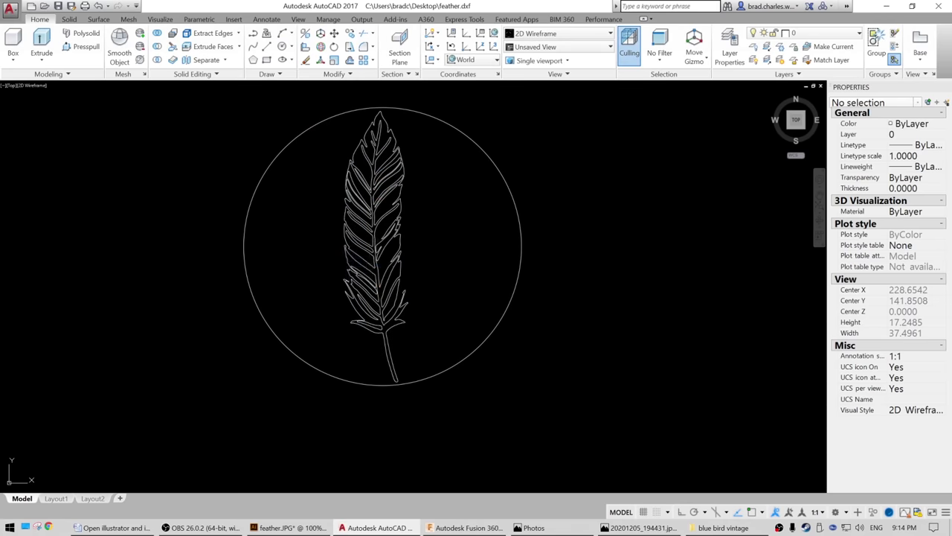
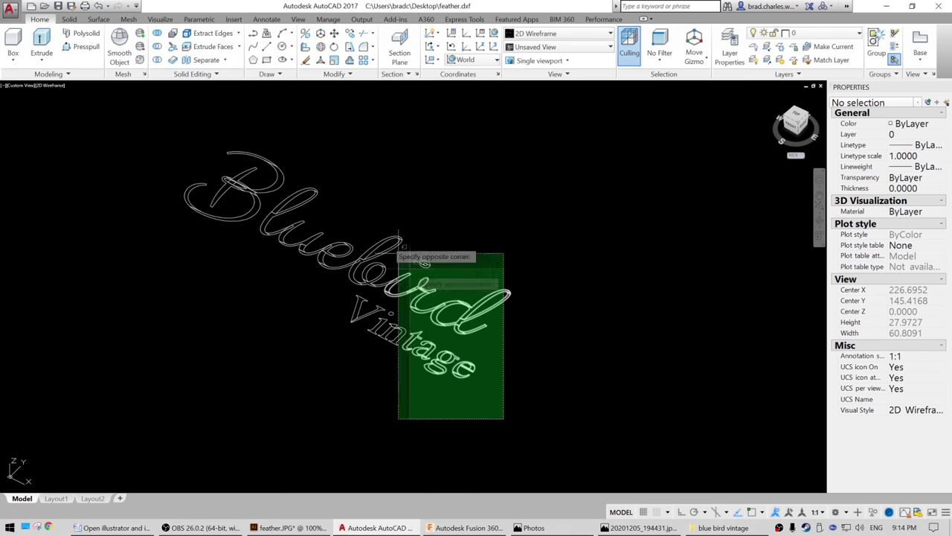
# - Extrude all the "Bluebird" and "Vintage" letter outlines into thin, shallow solids
pyautogui.click(137, 109)
pyautogui.press('Return')
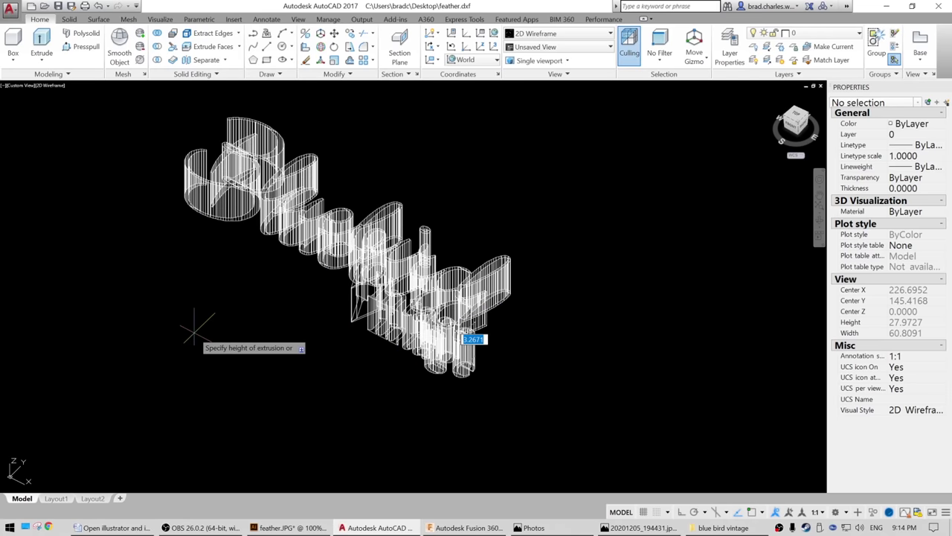
pyautogui.press('BackSpace')
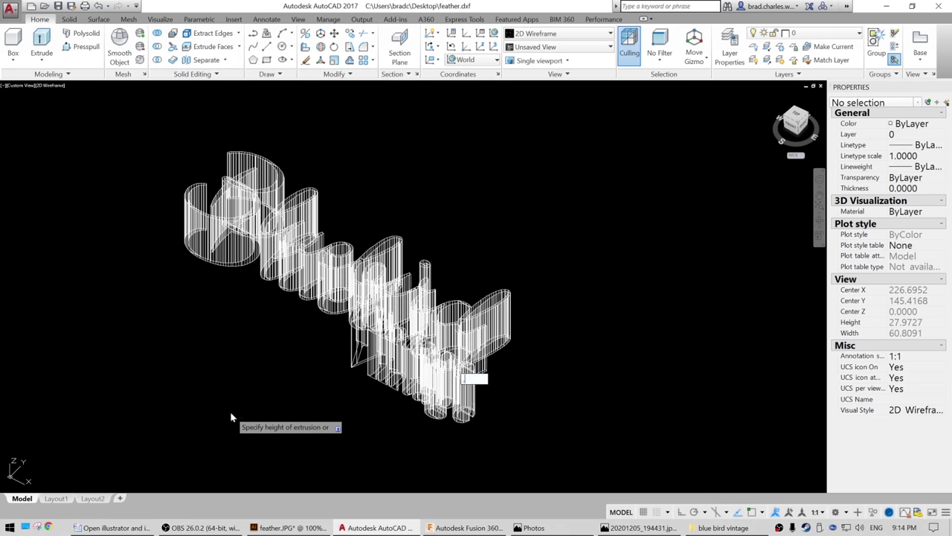
pyautogui.press('Return')
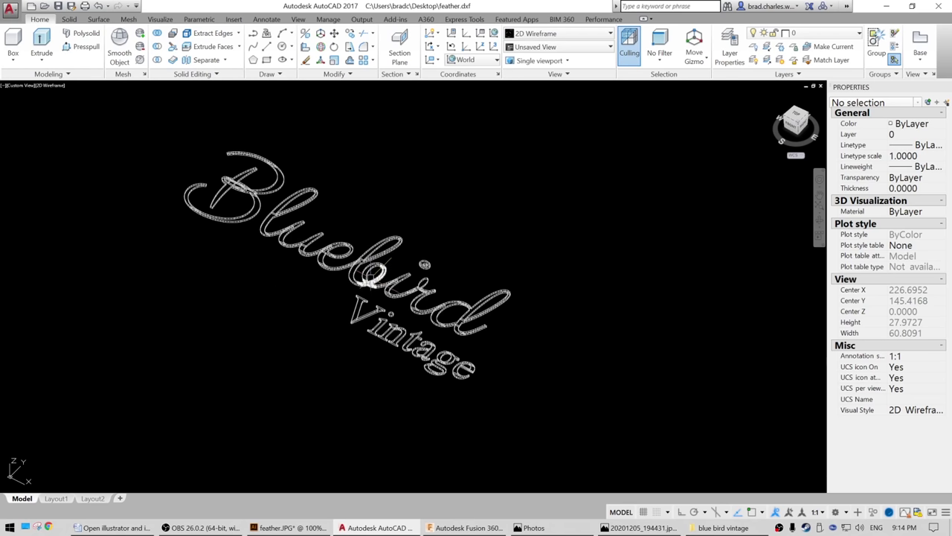
pyautogui.keyDown('shift'); pyautogui.moveTo(223, 238); pyautogui.dragTo(245, 238, button='middle'); pyautogui.keyUp('shift')
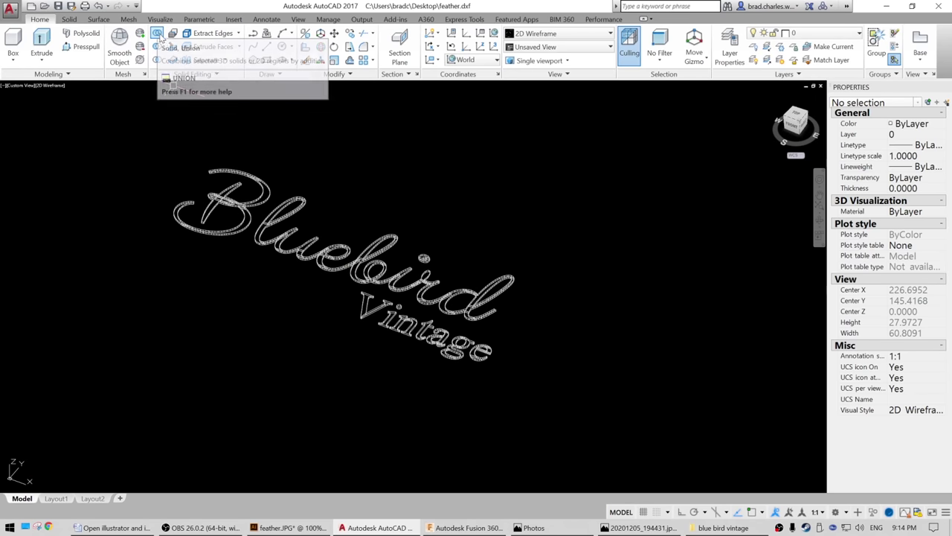
pyautogui.click(223, 184)
pyautogui.press('Escape')
pyautogui.click(219, 158)
pyautogui.press('Escape')
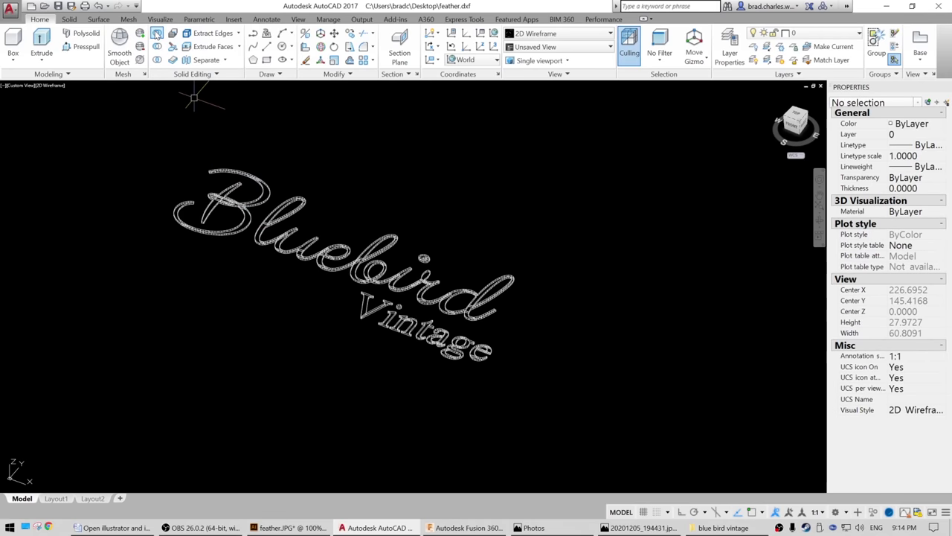
# - Union all the extruded "Bluebird" and "Vintage" letters into one solid
pyautogui.click(545, 381)
pyautogui.click(65, 128)
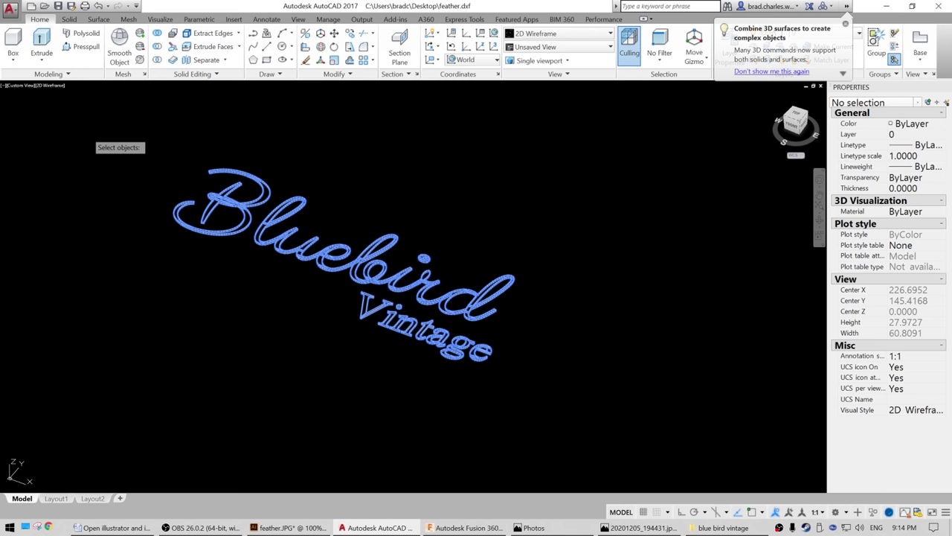
pyautogui.press('Return')
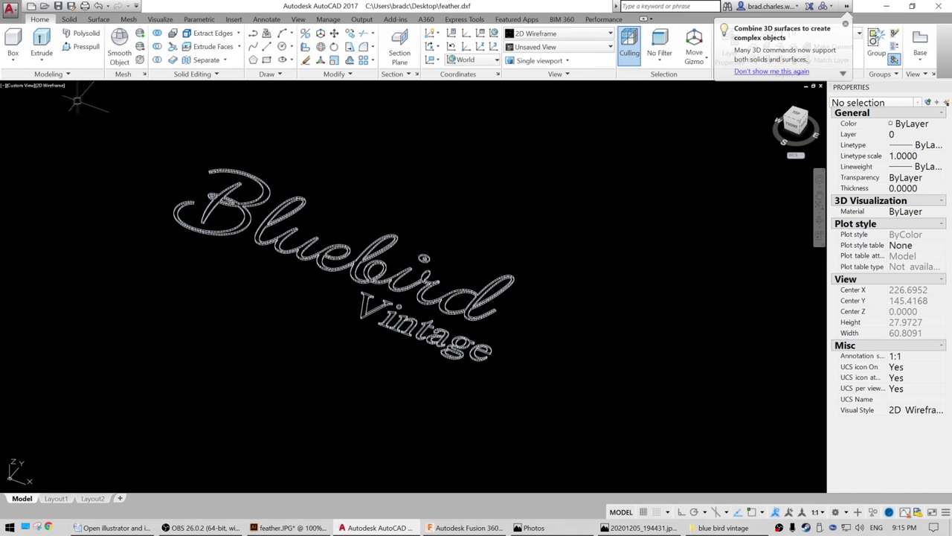
# - Display the letter solids in the Shaded with edges visual style and view them up close
pyautogui.click(50, 86)
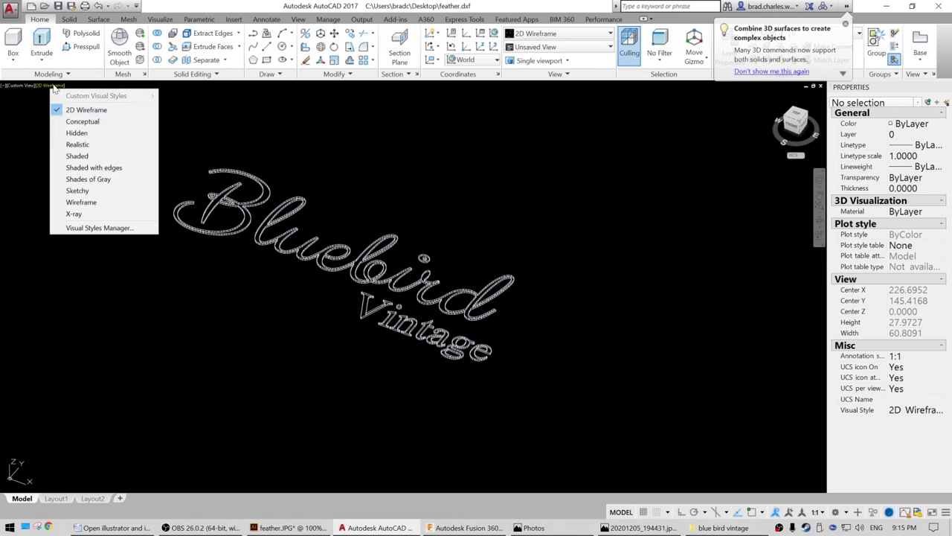
pyautogui.click(110, 170)
pyautogui.scroll(2, 344, 296)
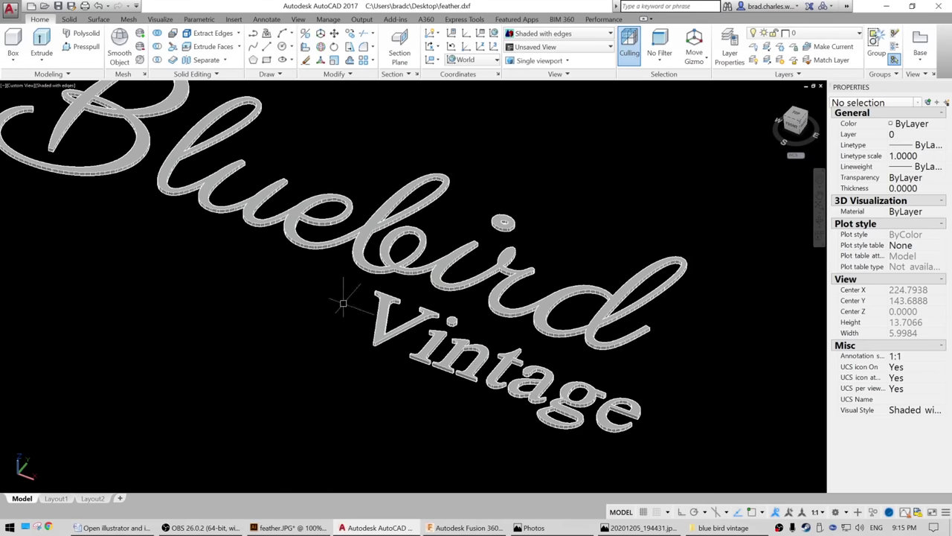
# - Set the insertion scale units of the "Bluebird Vintage" lettering drawing to inches
pyautogui.keyDown('shift'); pyautogui.moveTo(283, 316); pyautogui.dragTo(394, 297, button='middle'); pyautogui.keyUp('shift')
pyautogui.scroll(-5, 393, 297)
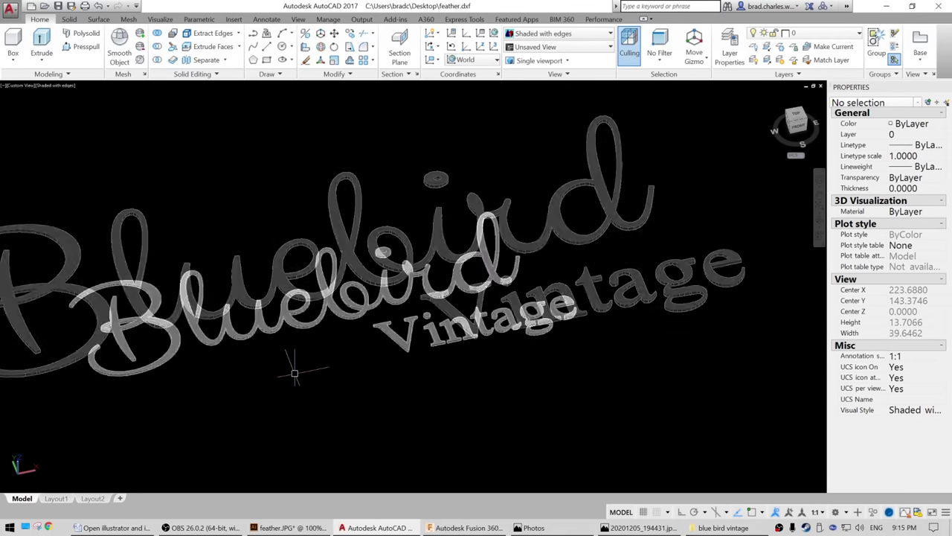
pyautogui.keyDown('shift'); pyautogui.moveTo(420, 369); pyautogui.dragTo(243, 394, button='middle'); pyautogui.keyUp('shift')
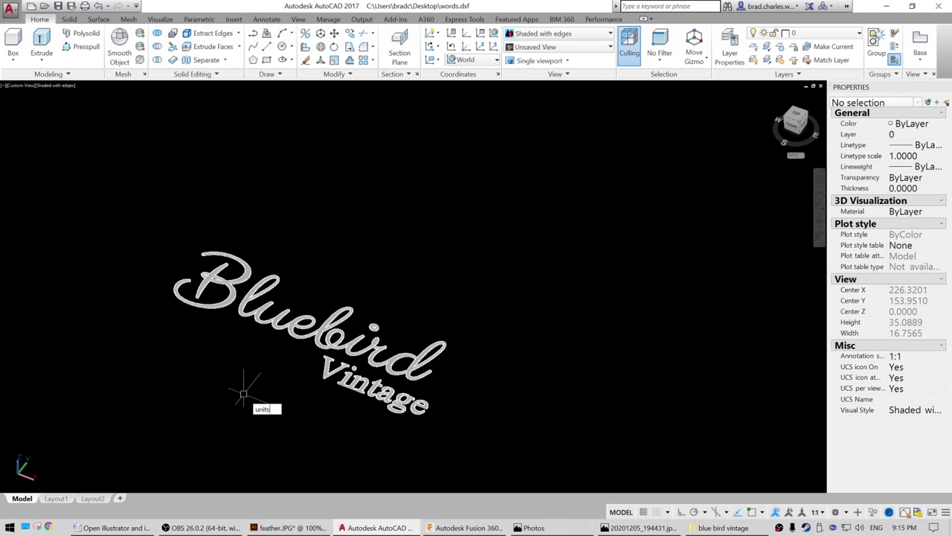
pyautogui.press('Return')
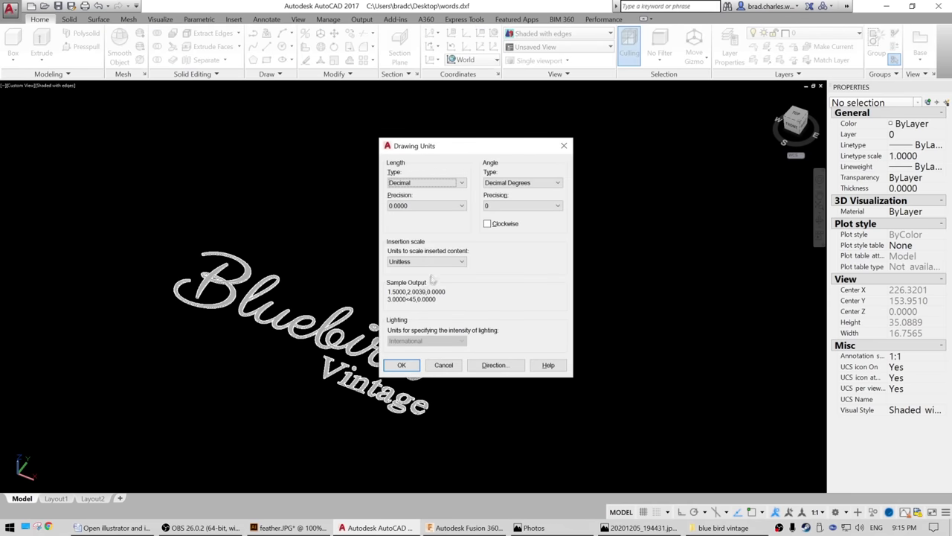
pyautogui.click(426, 261)
pyautogui.click(420, 276)
pyautogui.press('Return')
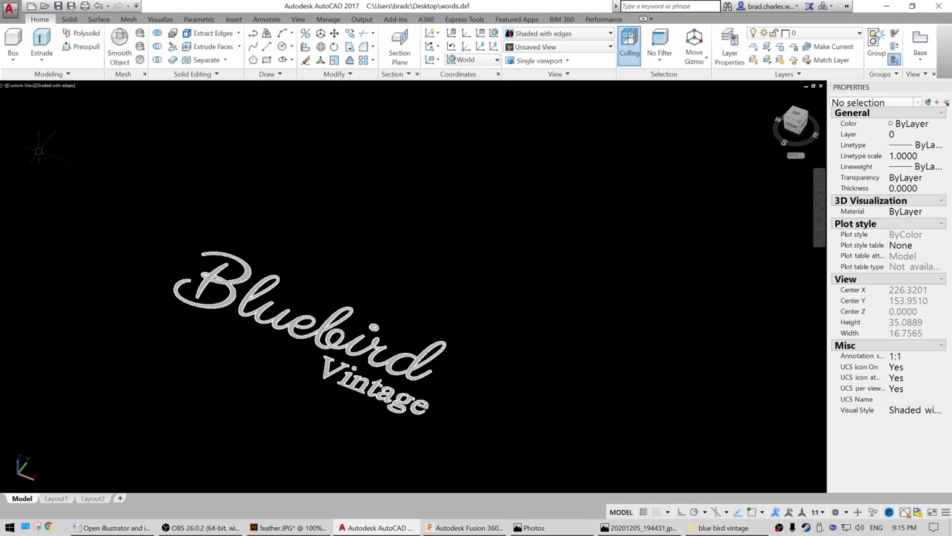
# - Save the lettering drawing to the Desktop as words.dxf in AutoCAD 2013 DXF format, replacing the existing file
pyautogui.hotkey('ctrl', 'shift', 's')
pyautogui.click(480, 388)
pyautogui.click(481, 385)
pyautogui.click(400, 223)
pyautogui.click(607, 370)
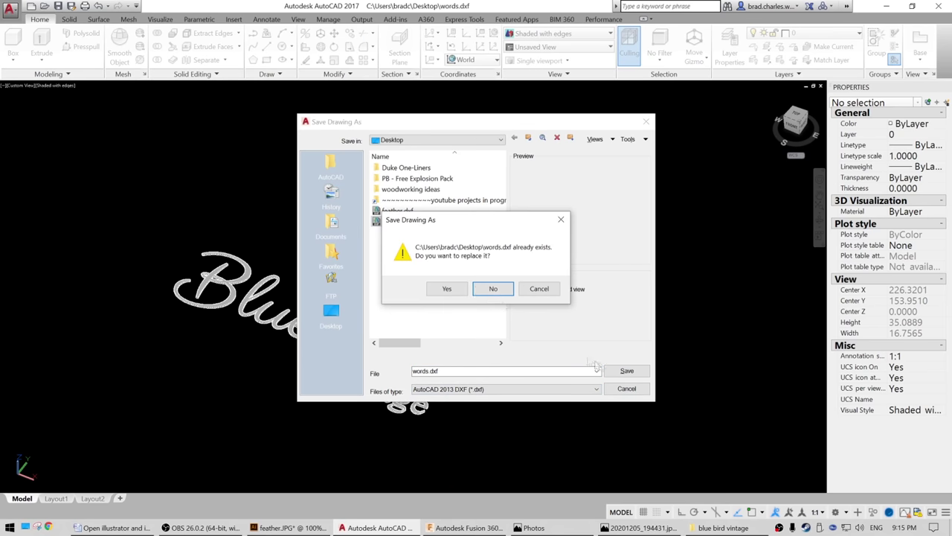
pyautogui.click(446, 290)
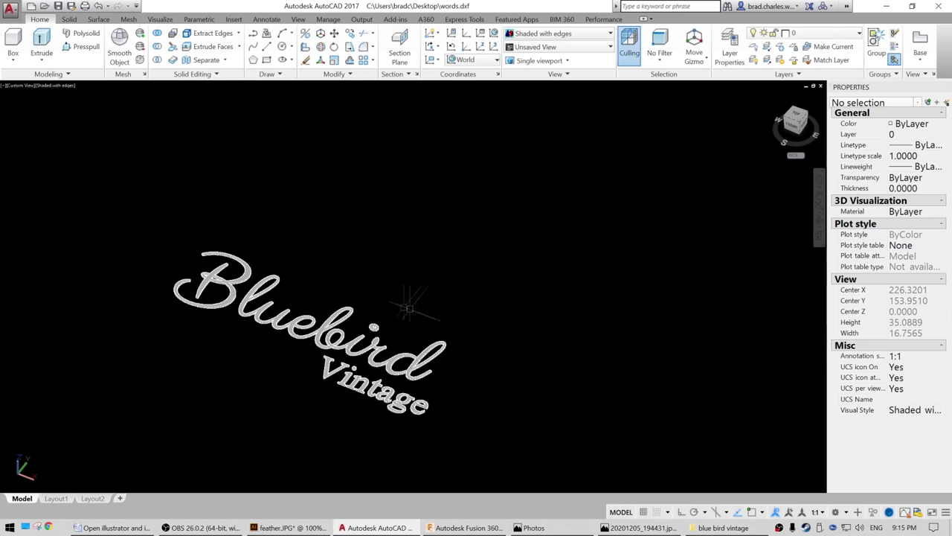
# - Switch to Fusion 360 and upload feather.dxf and words.dxf from the Desktop into My First Project
pyautogui.click(476, 529)
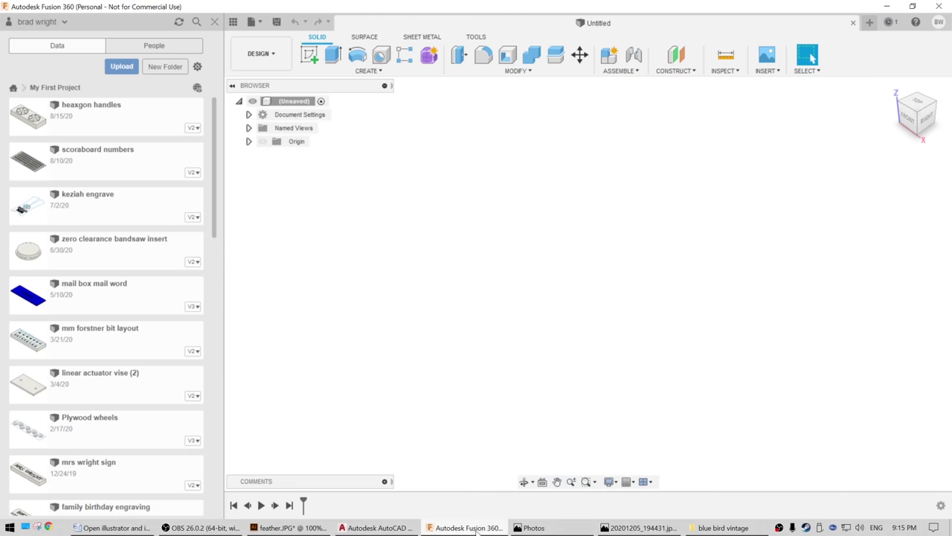
pyautogui.click(128, 68)
pyautogui.click(308, 242)
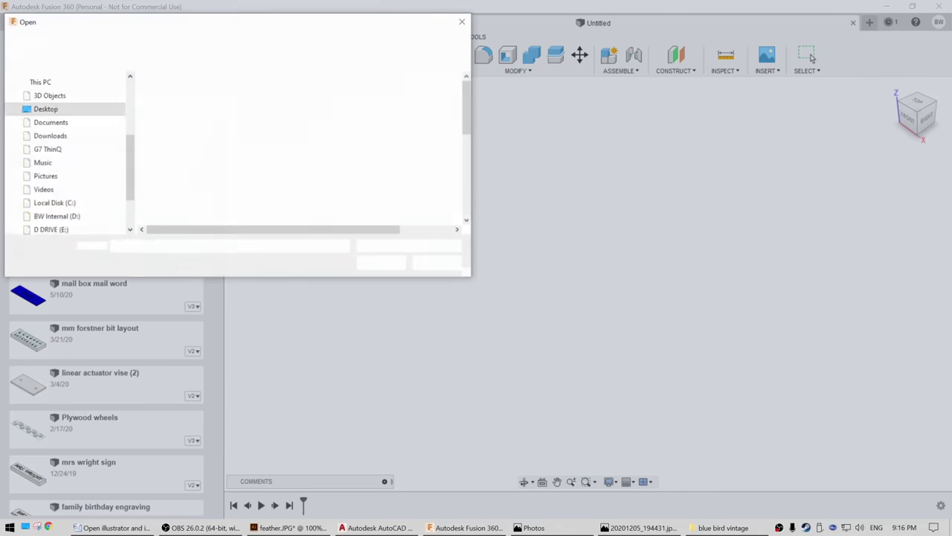
pyautogui.click(180, 108)
pyautogui.scroll(-3, 193, 194)
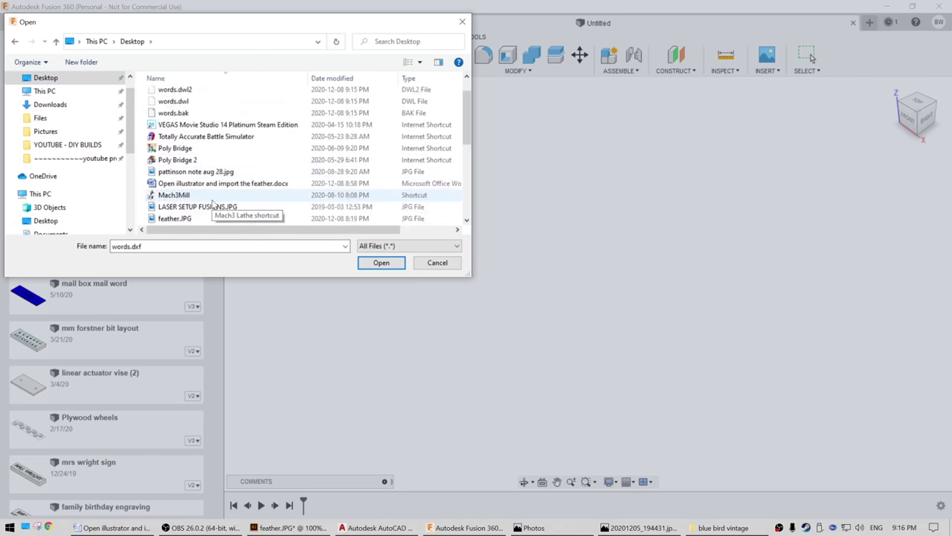
pyautogui.keyDown('ctrl'); pyautogui.click(176, 159); pyautogui.keyUp('ctrl')
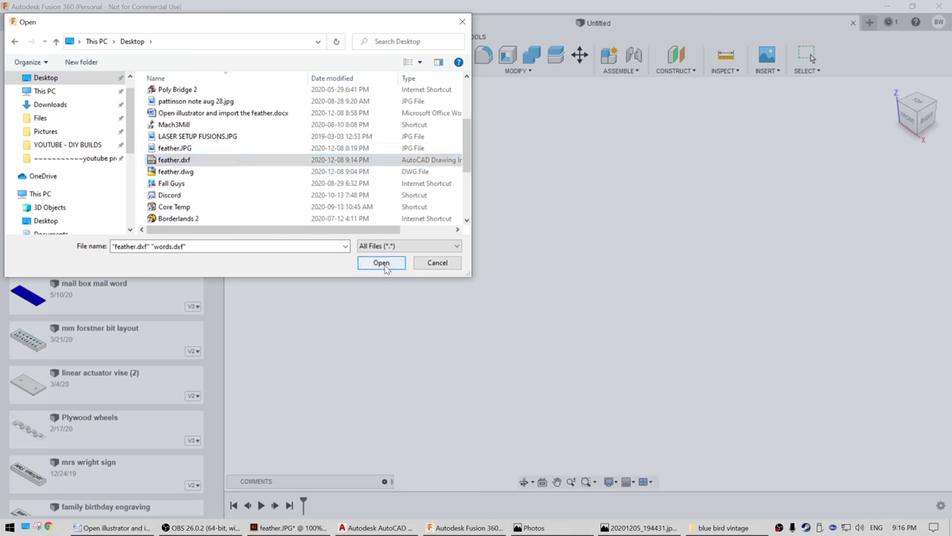
pyautogui.click(381, 262)
pyautogui.click(647, 441)
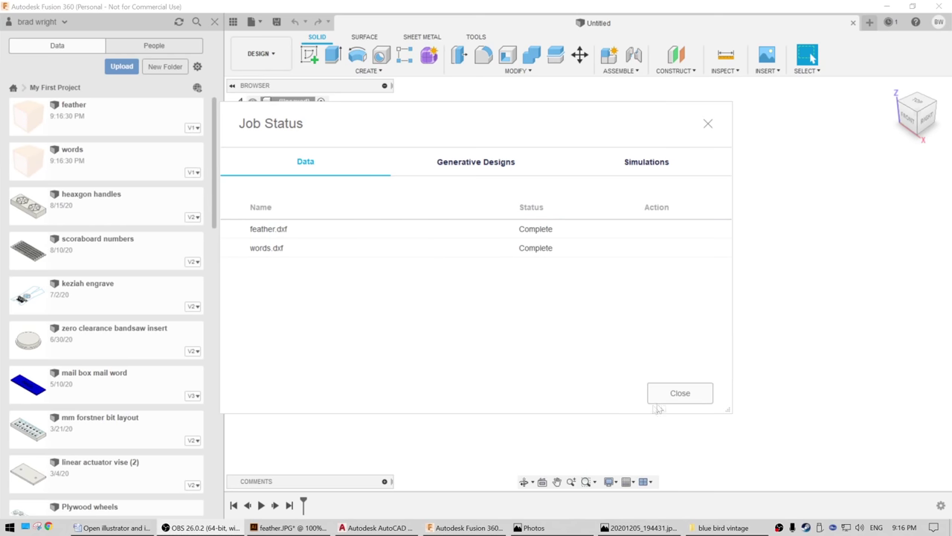
pyautogui.click(679, 394)
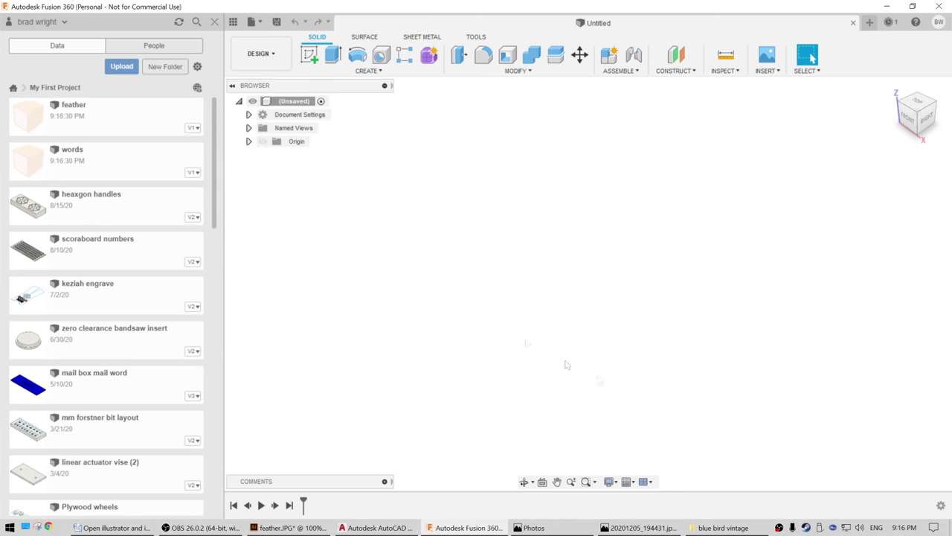
# - Open the uploaded feather design and switch it to the Manufacture workspace
pyautogui.doubleClick(125, 121)
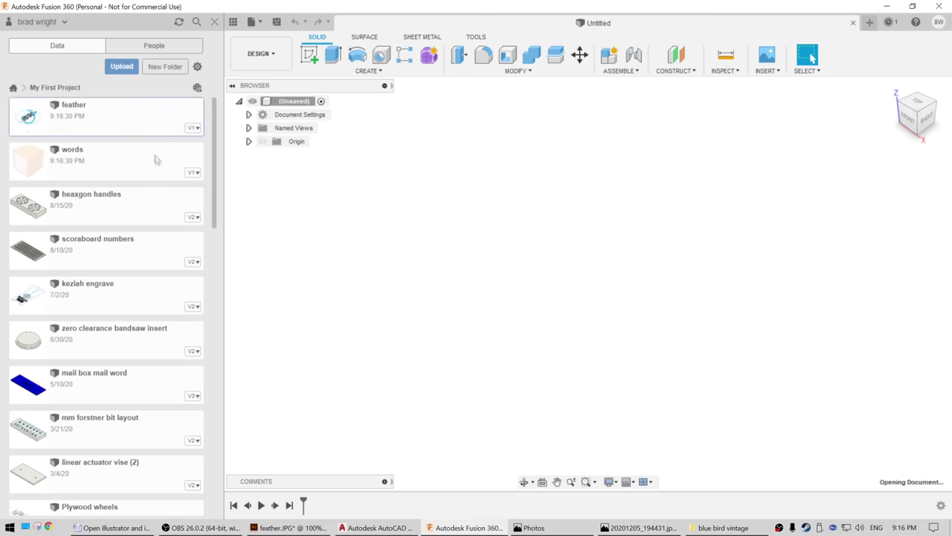
pyautogui.click(261, 53)
pyautogui.click(278, 177)
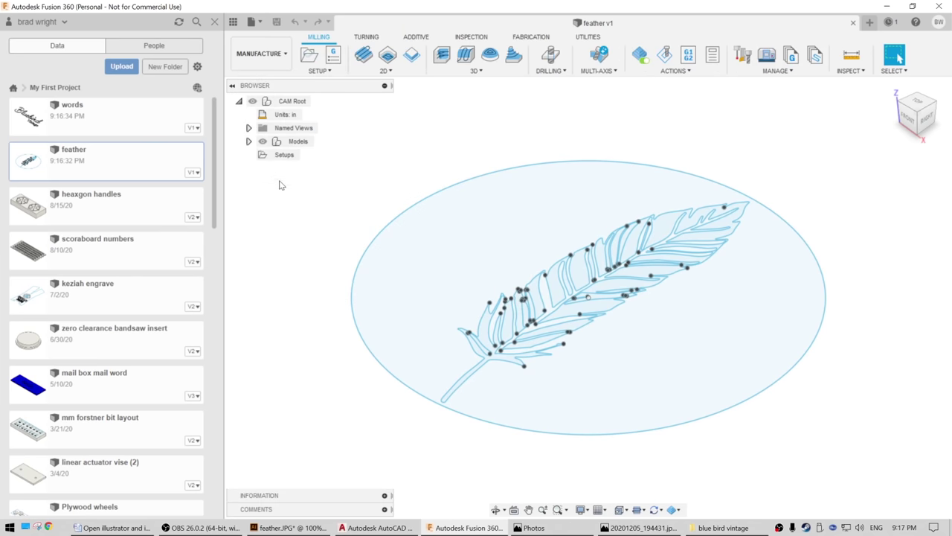
# - Start a new milling setup for the feather and assign the Autodesk Generic 3-axis machine to it
pyautogui.click(320, 71)
pyautogui.click(336, 81)
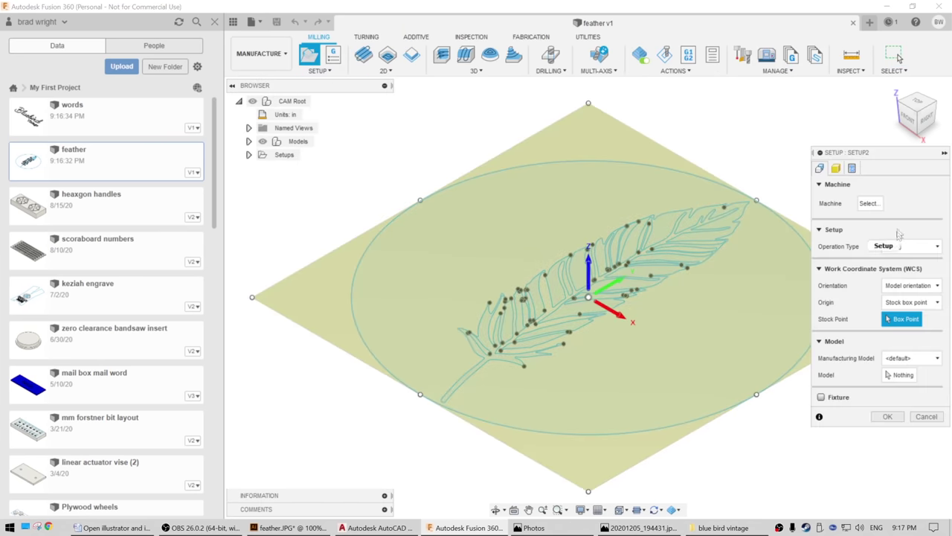
pyautogui.click(869, 203)
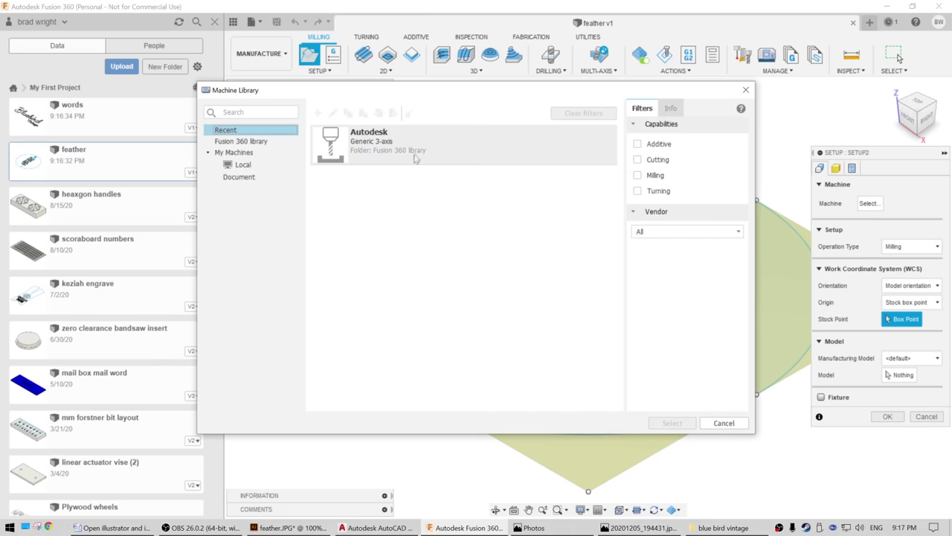
pyautogui.click(416, 148)
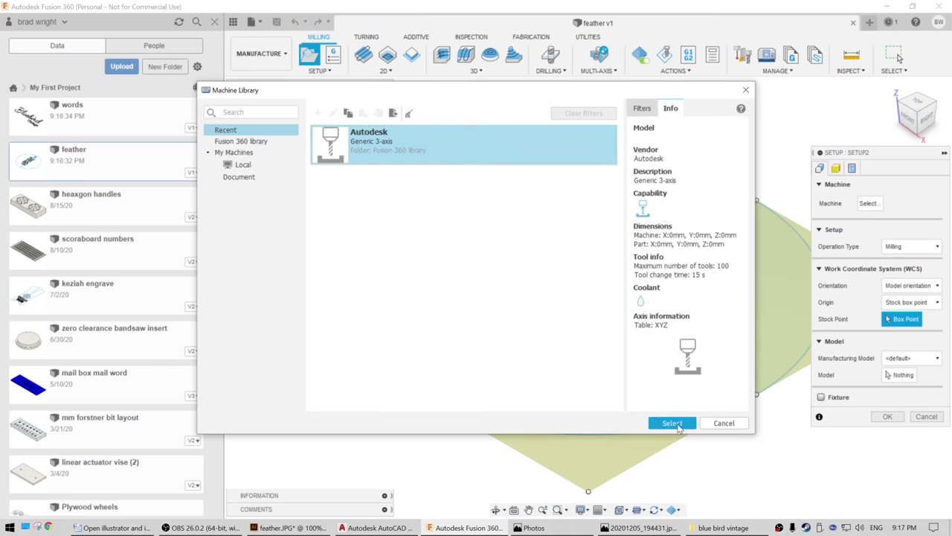
pyautogui.click(672, 422)
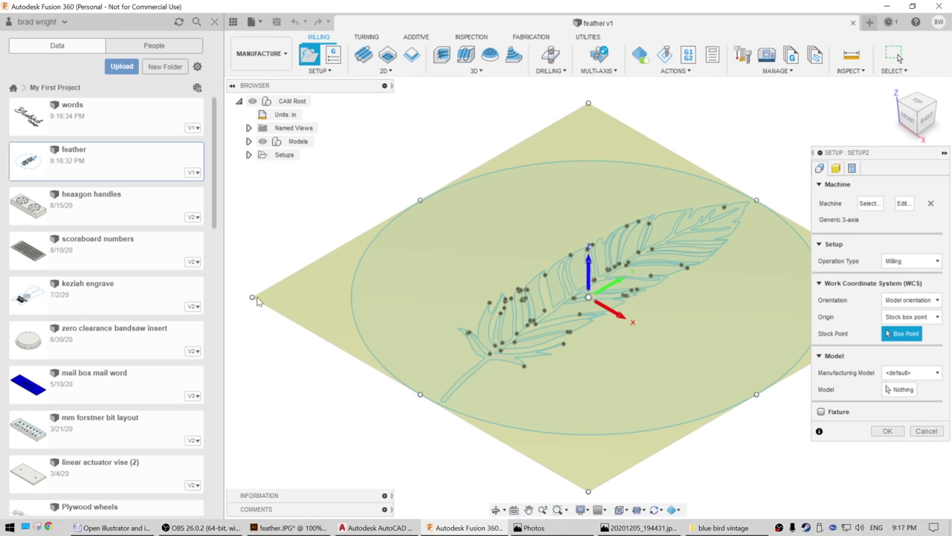
# - Place the setup's work origin on the top stock box point at the minimum X, minimum Y corner
pyautogui.scroll(10, 247, 302)
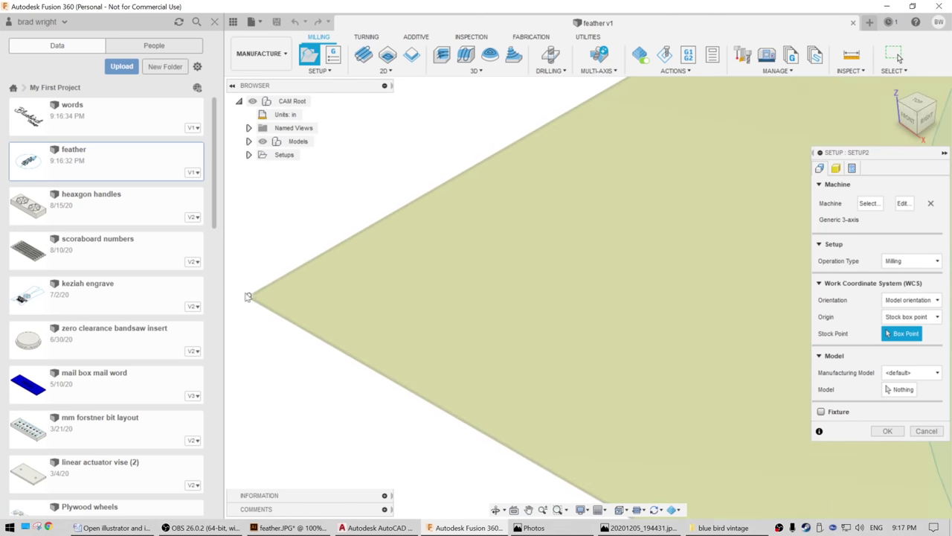
pyautogui.click(259, 298)
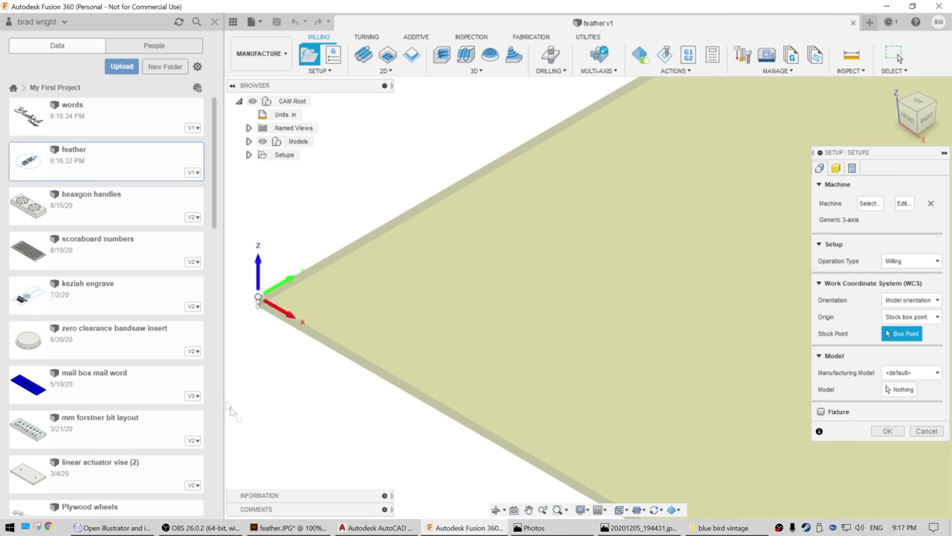
pyautogui.scroll(-5, 245, 402)
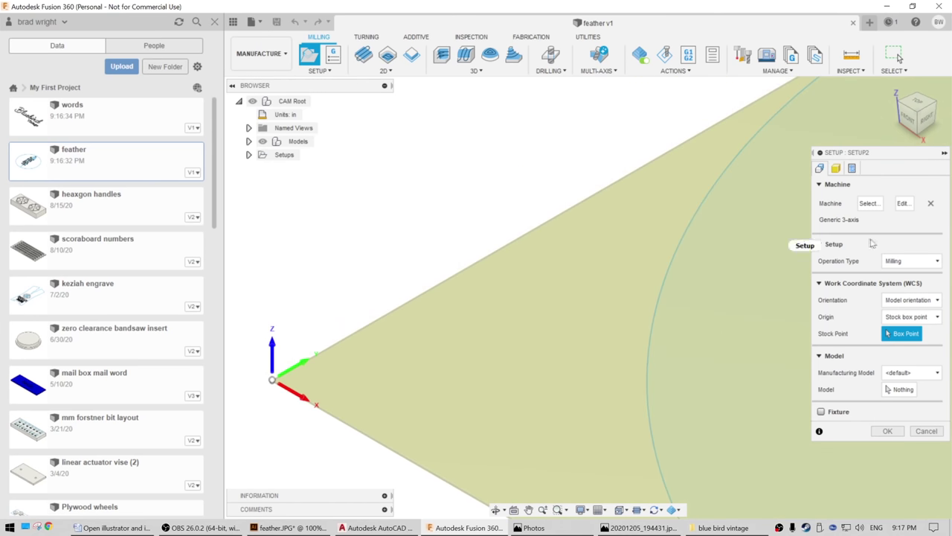
# - Define the stock as a fixed size box 31 in wide, 31 in deep and 0.625 in high
pyautogui.click(835, 168)
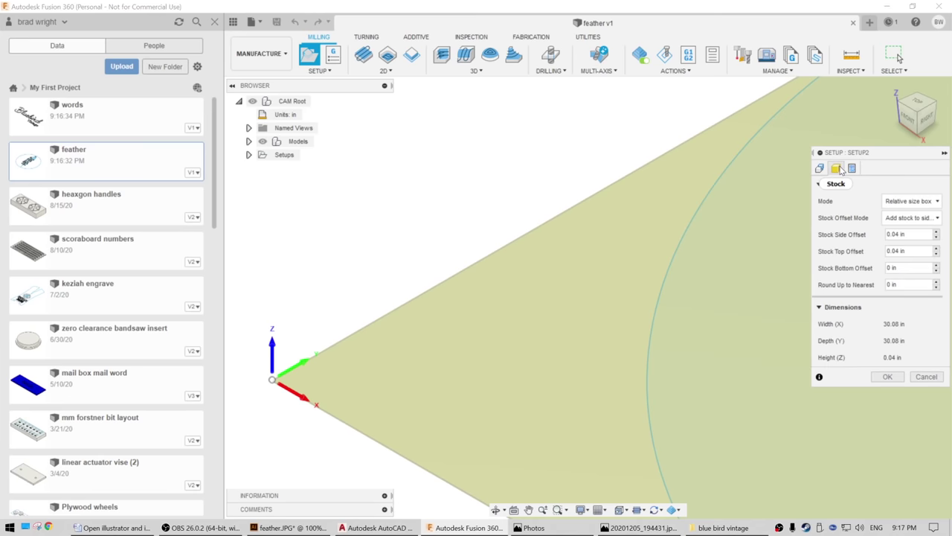
pyautogui.click(915, 201)
pyautogui.click(924, 218)
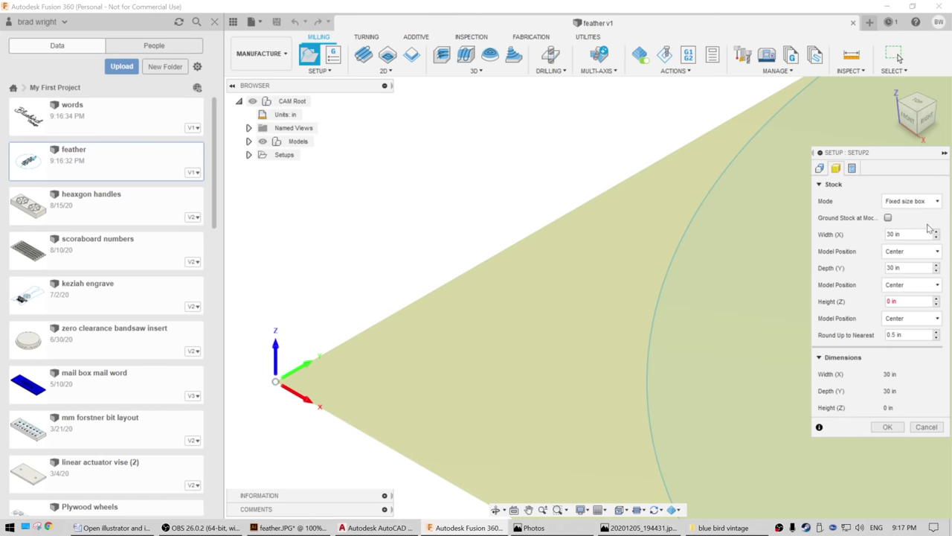
pyautogui.moveTo(900, 234); pyautogui.dragTo(840, 236)
pyautogui.write('31')
pyautogui.press('Tab')
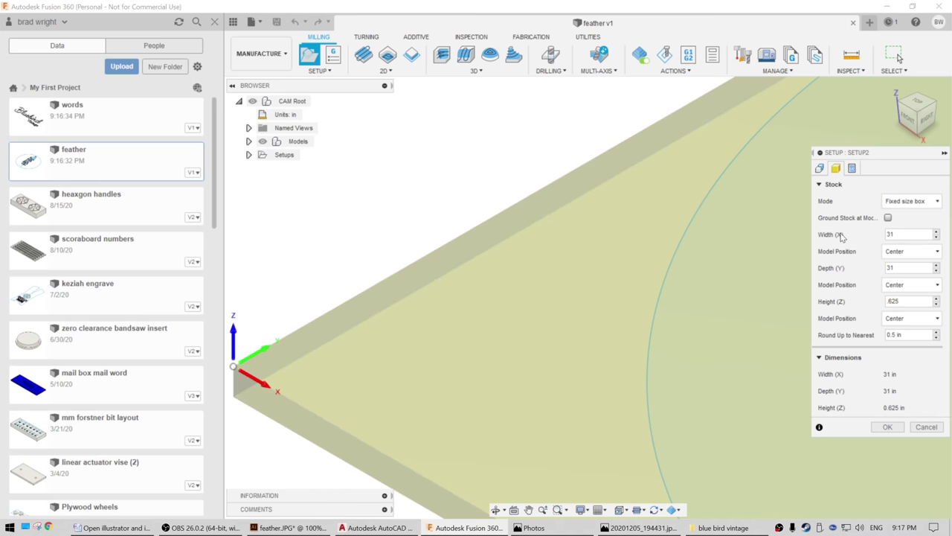
# - Position the model in the stock height with an offset from top (+Z) of 0 and create the setup using all models
pyautogui.scroll(-5, 463, 227)
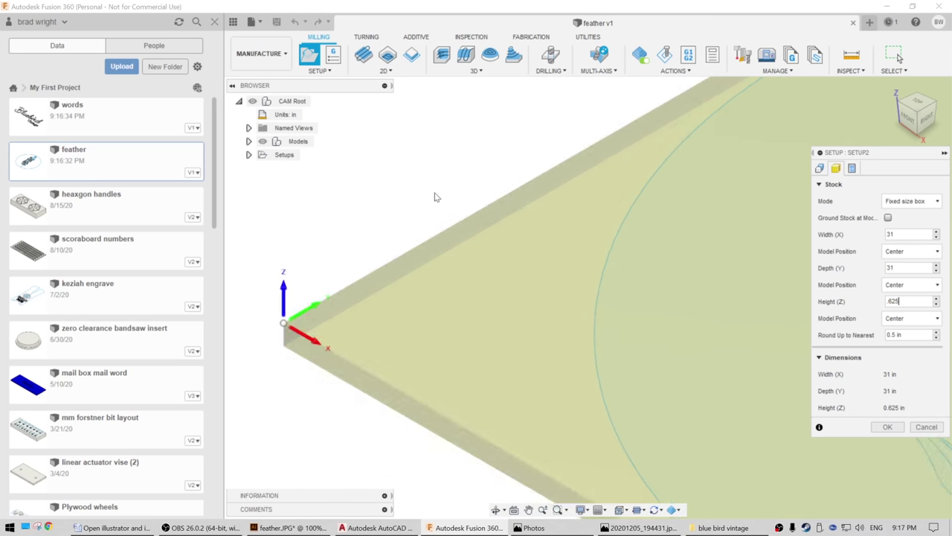
pyautogui.scroll(3, 431, 206)
pyautogui.moveTo(410, 233); pyautogui.dragTo(407, 257, button='middle')
pyautogui.keyDown('shift'); pyautogui.moveTo(626, 387); pyautogui.dragTo(491, 331, button='middle'); pyautogui.keyUp('shift')
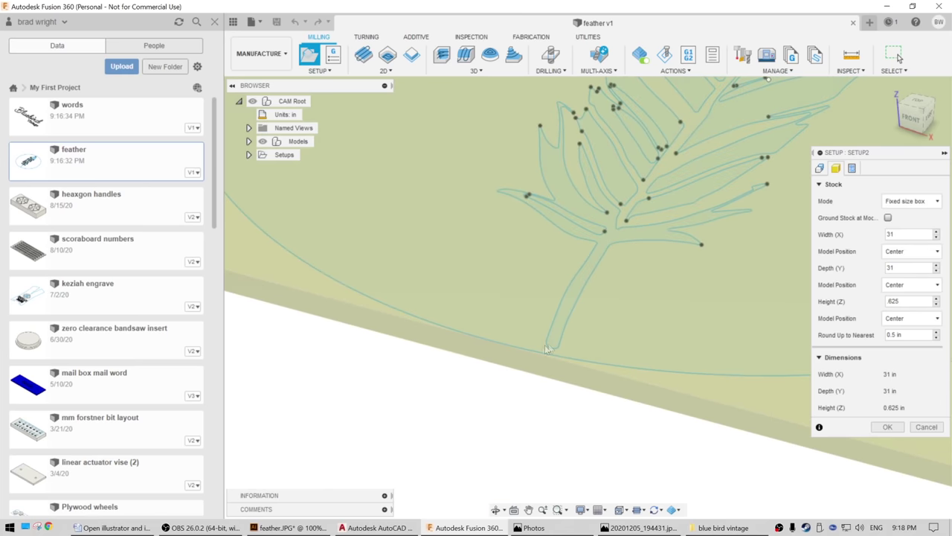
pyautogui.click(896, 319)
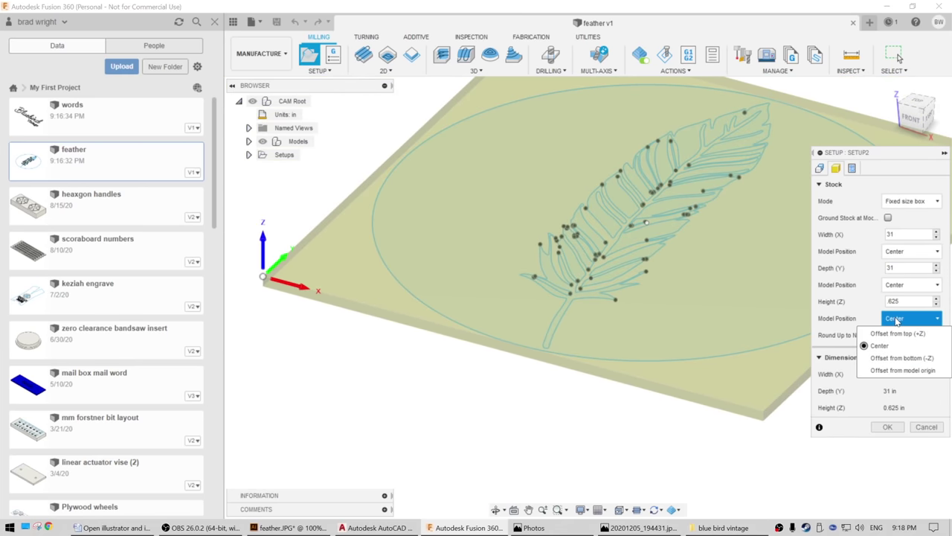
pyautogui.click(898, 333)
pyautogui.click(898, 335)
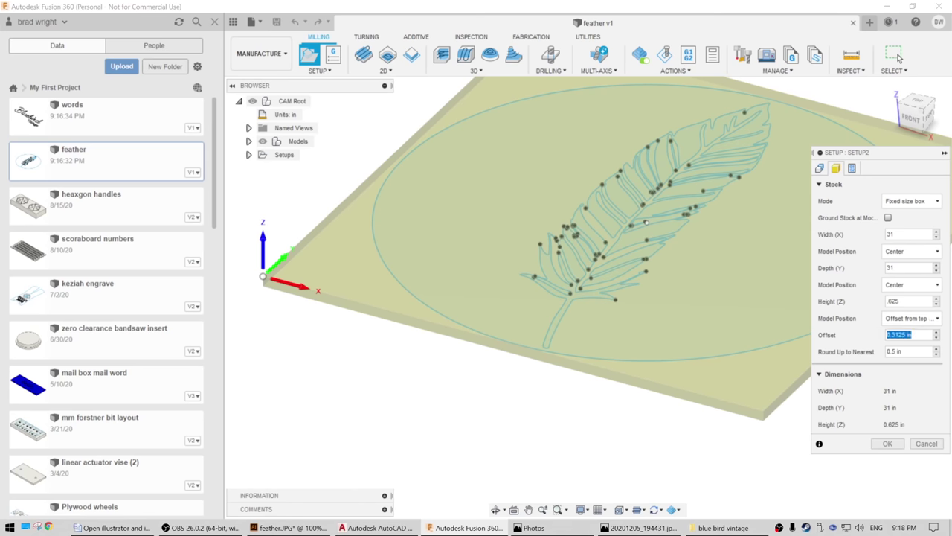
pyautogui.write('0')
pyautogui.keyDown('shift'); pyautogui.moveTo(504, 376); pyautogui.dragTo(514, 348, button='middle'); pyautogui.keyUp('shift')
pyautogui.press('F5')
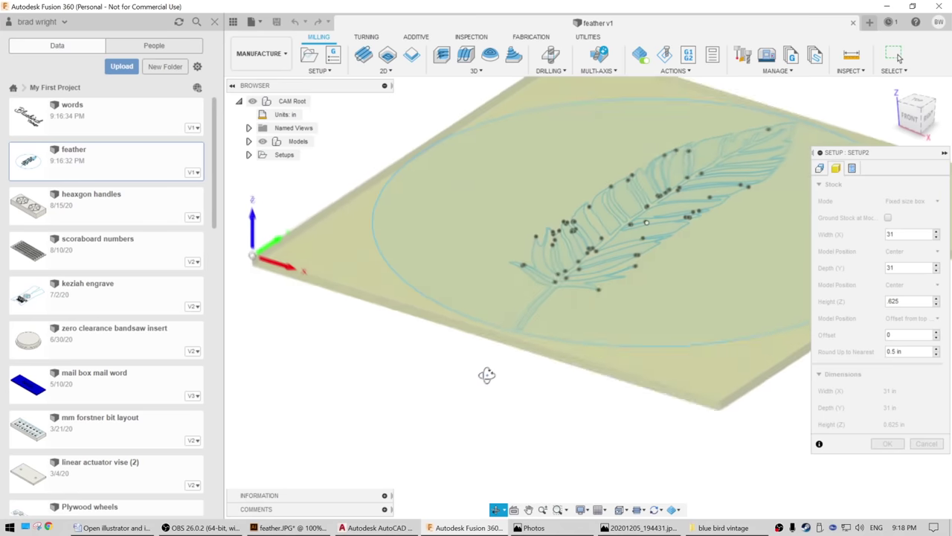
pyautogui.click(888, 444)
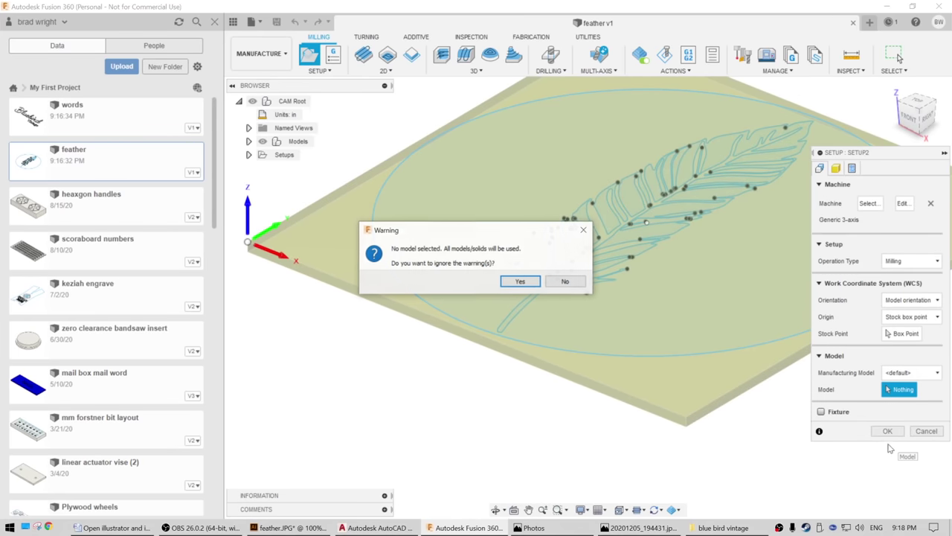
pyautogui.click(517, 281)
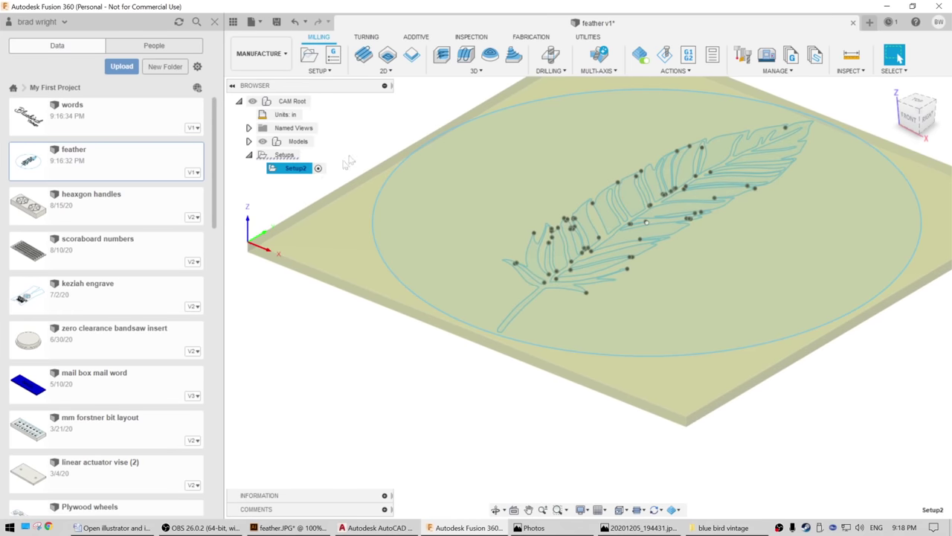
# - Start an Engrave operation for the feather and pick the 1/2" V Groove bit from the tool library
pyautogui.click(387, 71)
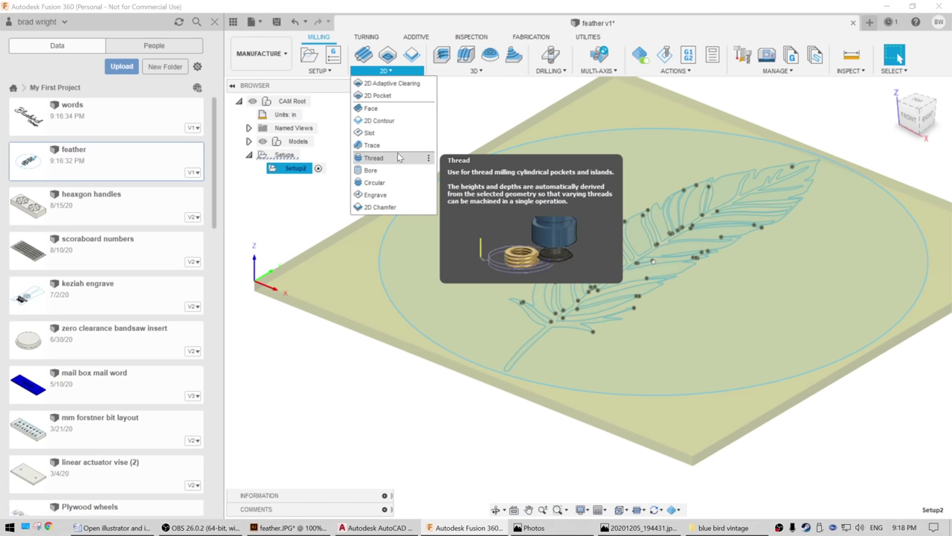
pyautogui.click(402, 196)
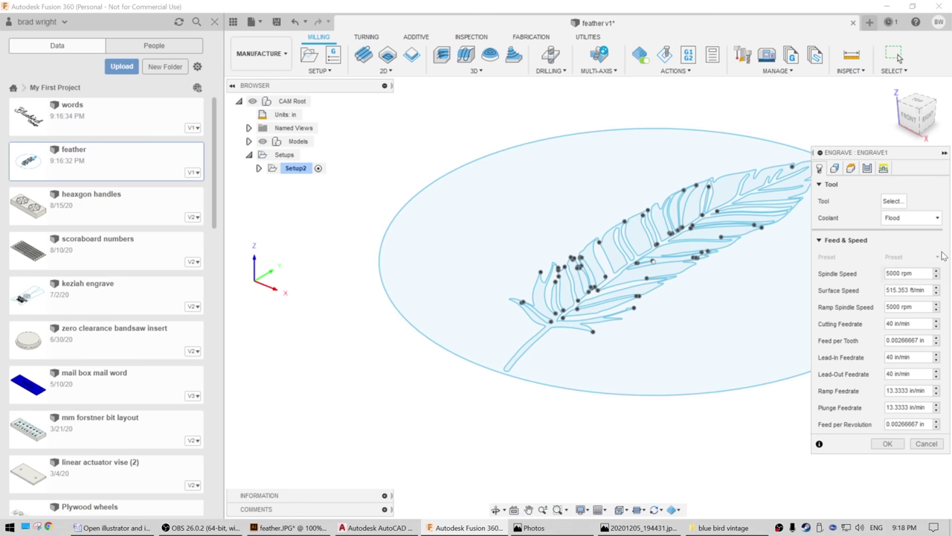
pyautogui.click(896, 202)
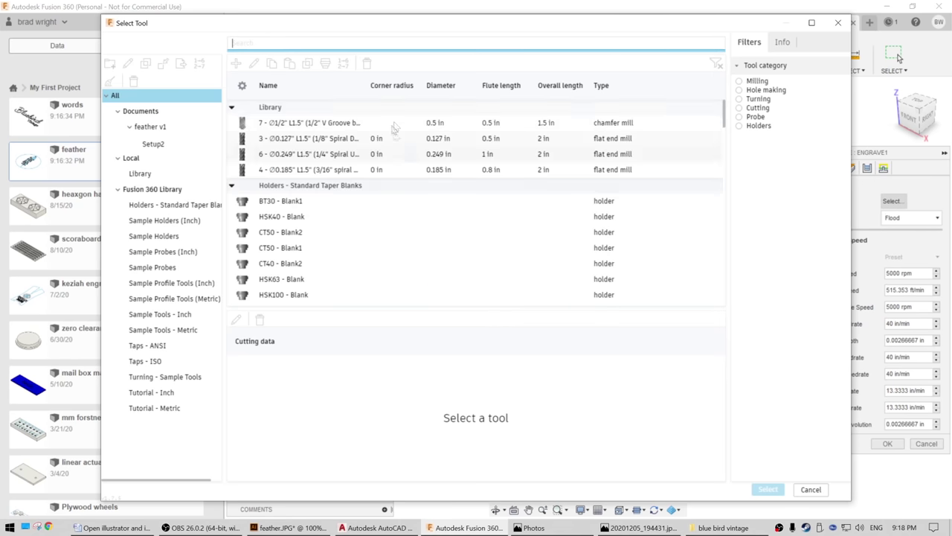
pyautogui.click(346, 124)
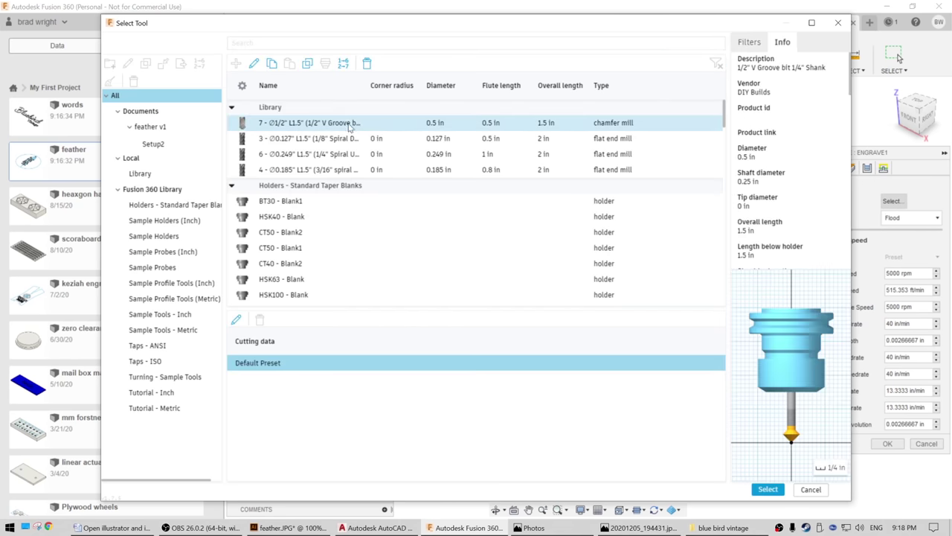
# - Review the V groove bit's cutter, shaft, holder, cutting data and post-processor settings and assign it to the engraving
pyautogui.rightClick(339, 128)
pyautogui.click(365, 133)
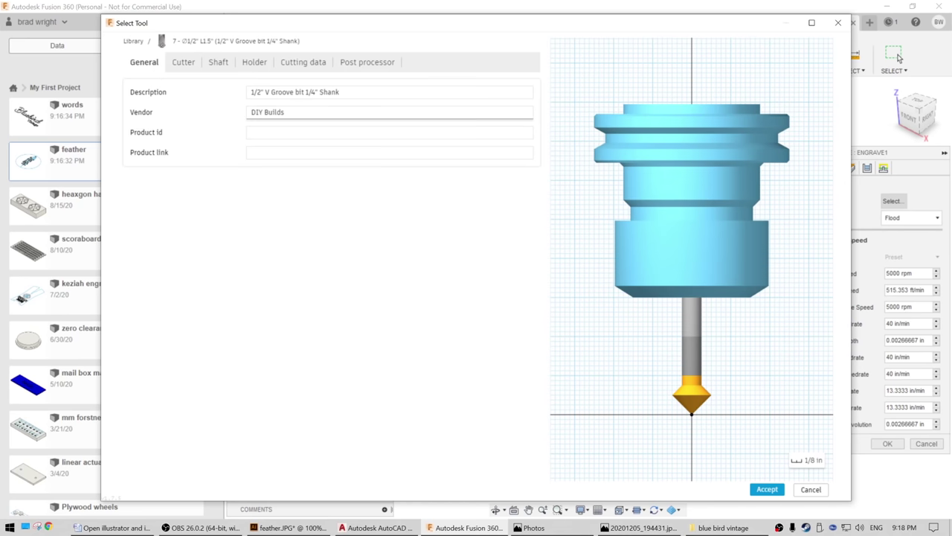
pyautogui.click(186, 64)
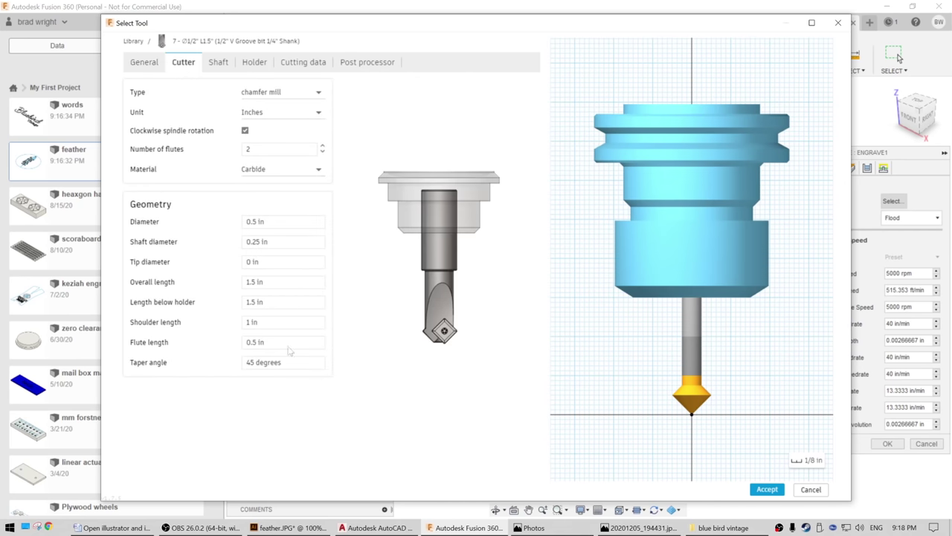
pyautogui.click(230, 63)
pyautogui.click(254, 64)
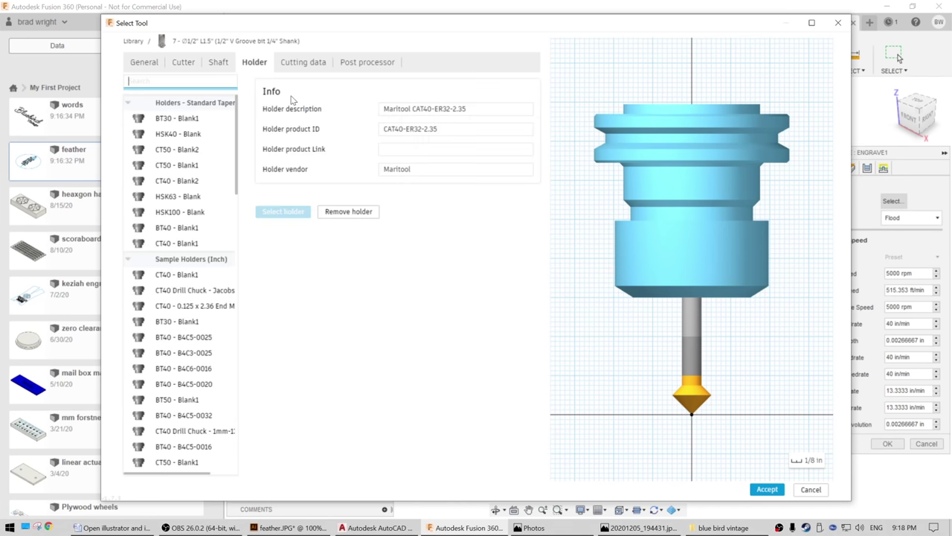
pyautogui.click(301, 66)
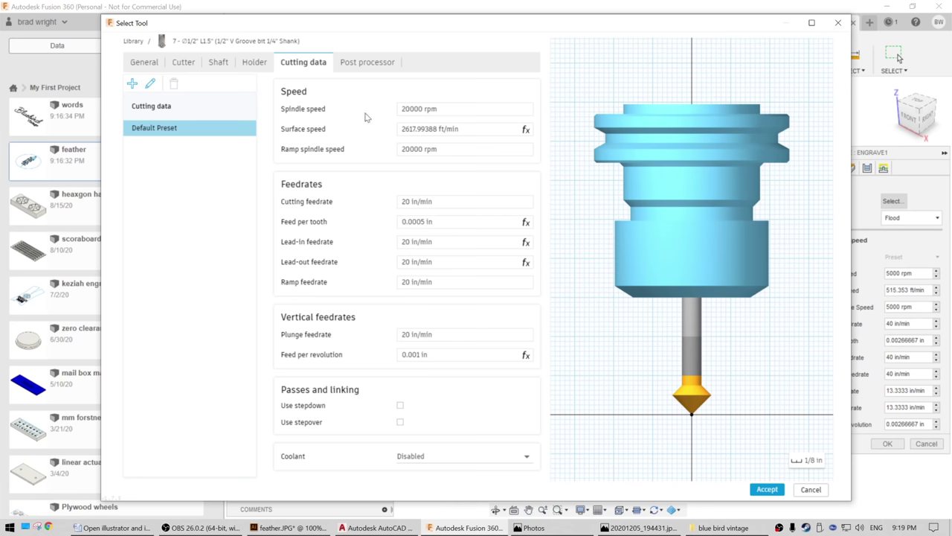
pyautogui.click(363, 64)
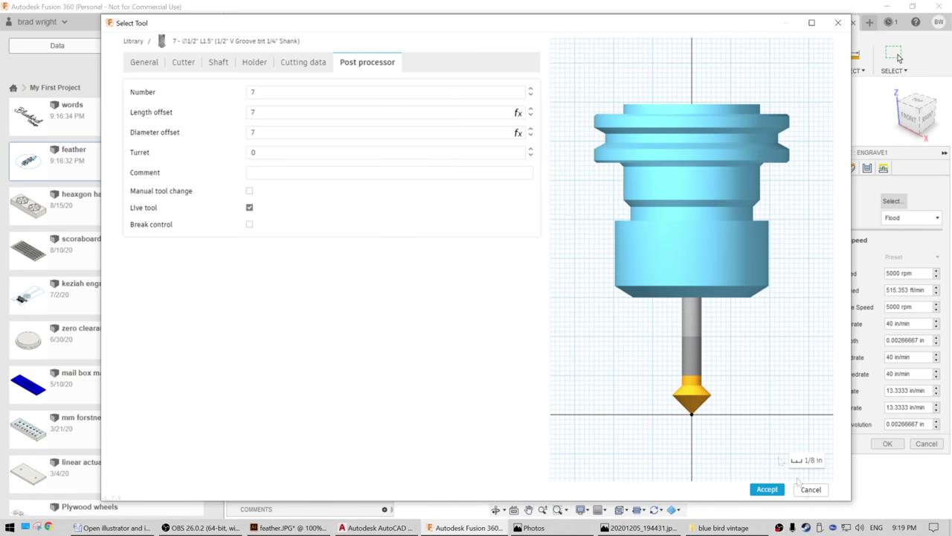
pyautogui.click(767, 489)
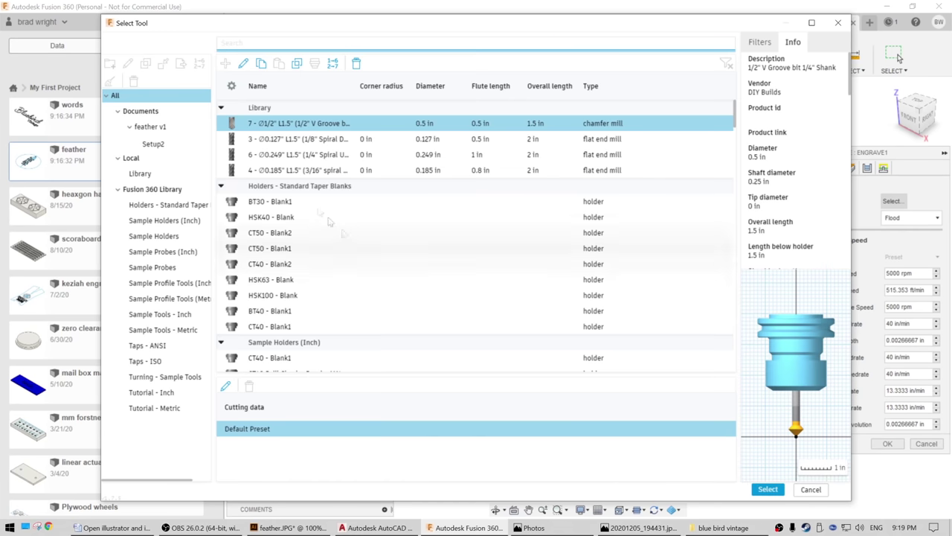
pyautogui.click(768, 488)
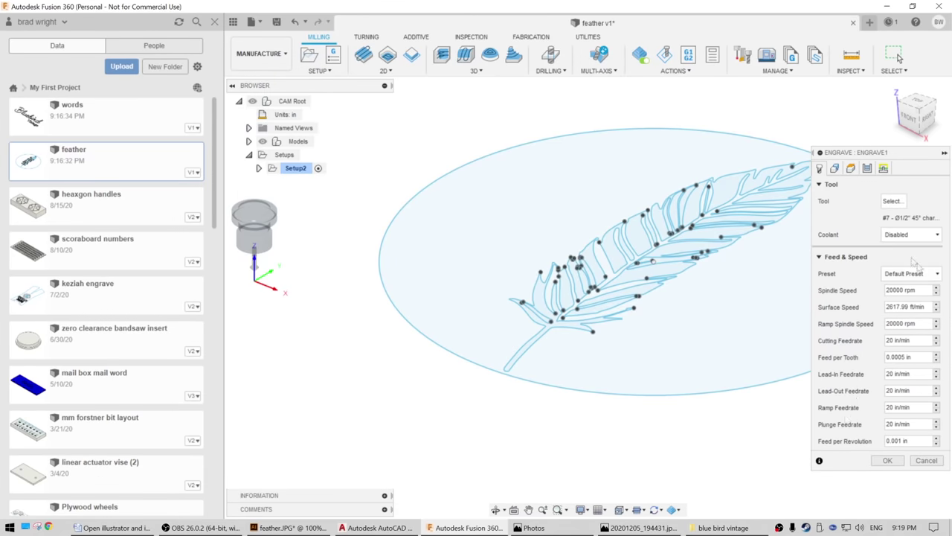
# - Select all closed outlines of the feather, without the surrounding circle, as the engraving contours
pyautogui.click(835, 169)
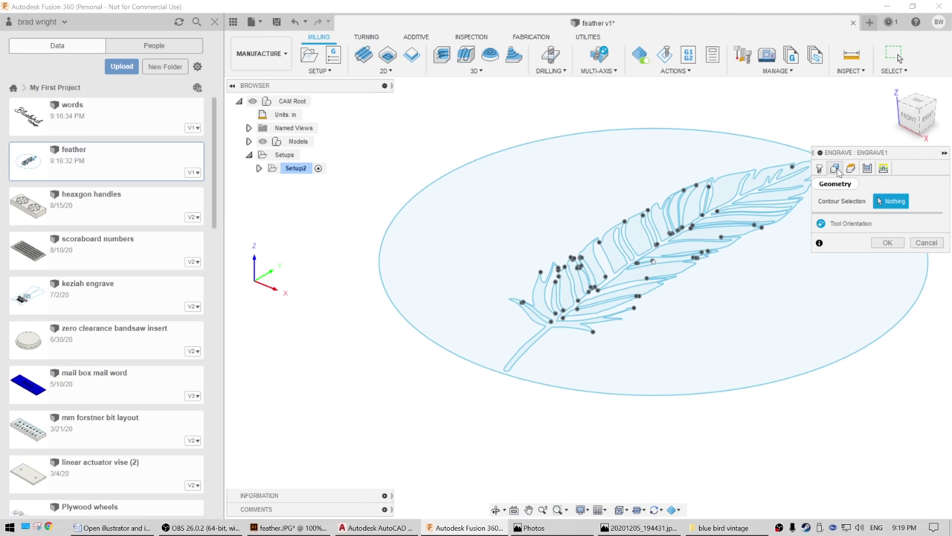
pyautogui.moveTo(737, 197); pyautogui.dragTo(583, 222, button='middle')
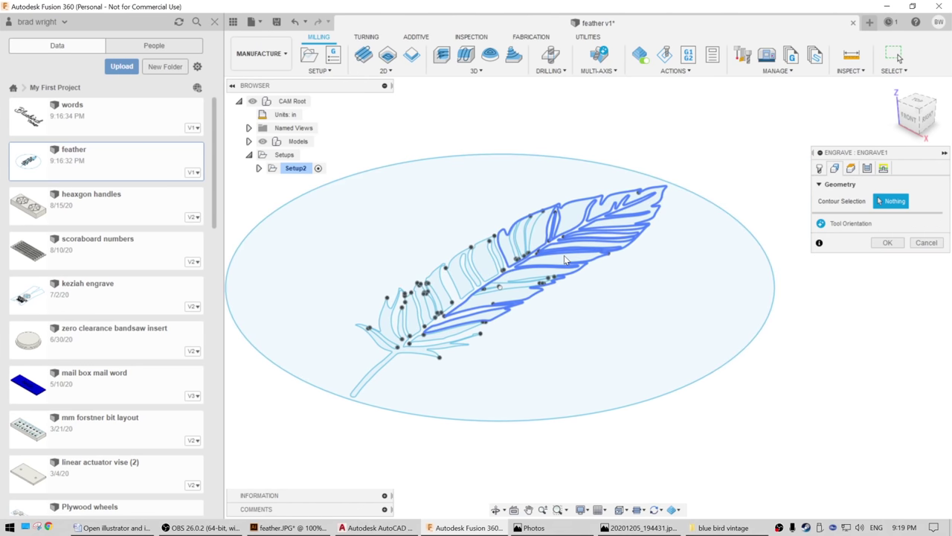
pyautogui.click(571, 207)
pyautogui.scroll(5, 571, 207)
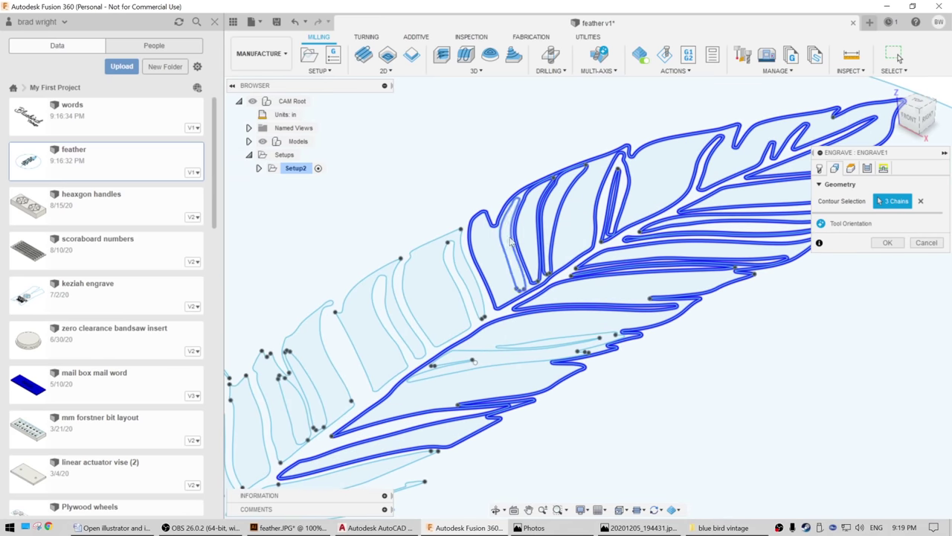
pyautogui.scroll(3, 474, 362)
pyautogui.click(475, 362)
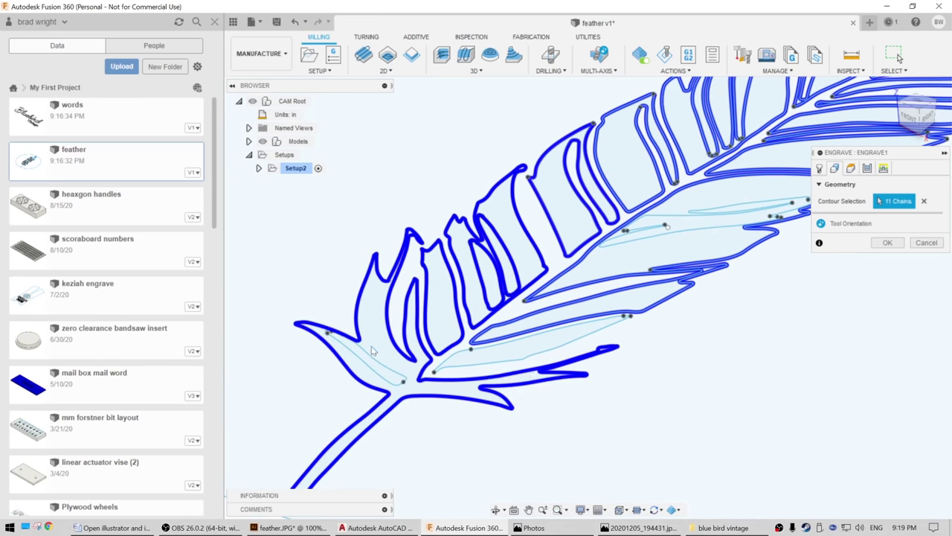
pyautogui.click(667, 227)
pyautogui.scroll(-5, 667, 226)
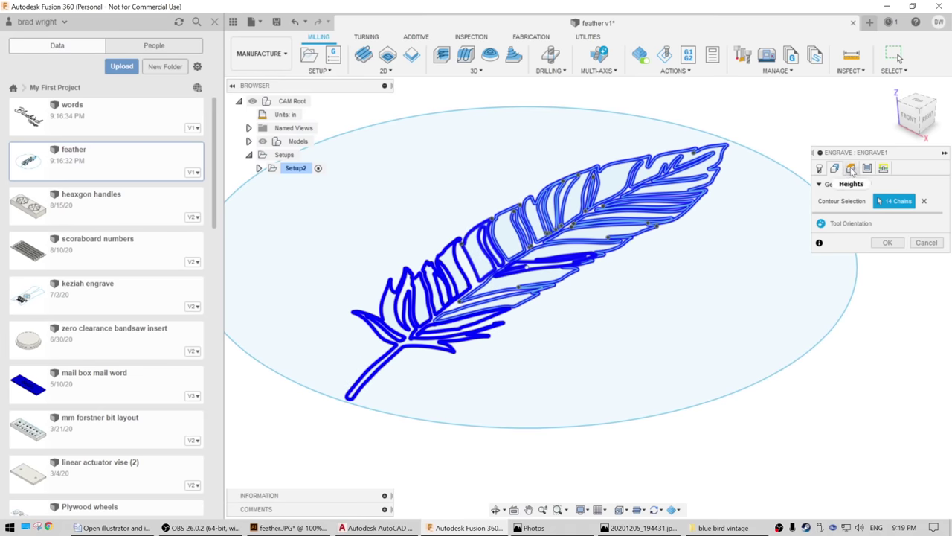
# - Check the engraving's heights, passes and linking, keep their default values, and generate the toolpath
pyautogui.click(851, 170)
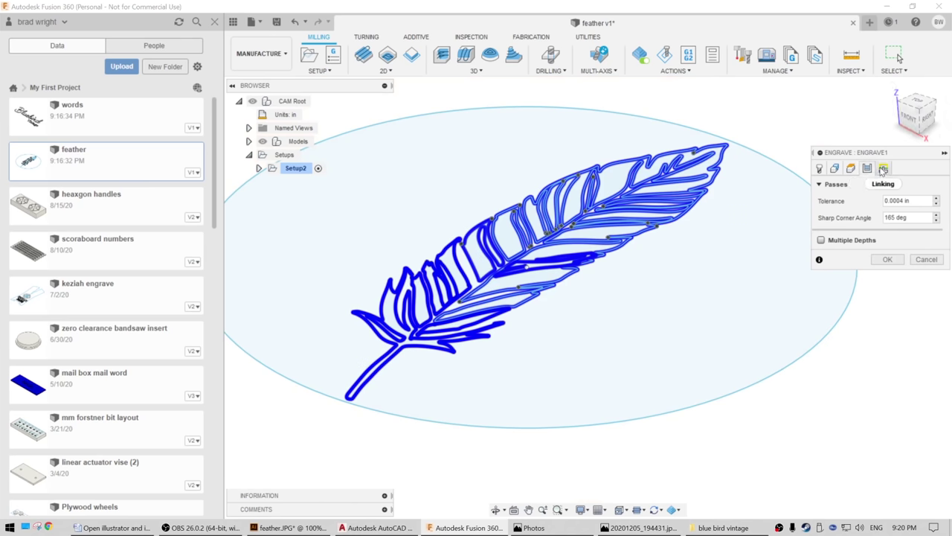
pyautogui.click(884, 168)
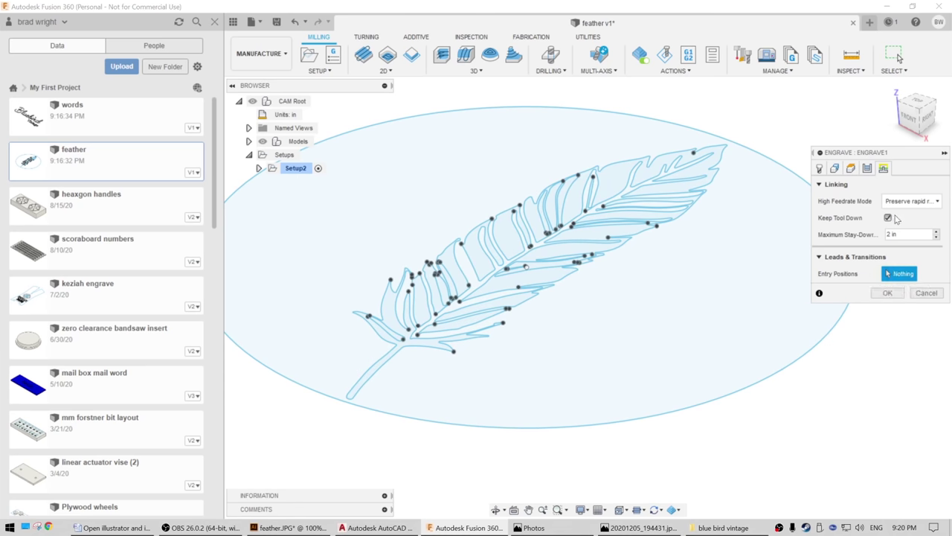
pyautogui.click(933, 201)
pyautogui.click(936, 200)
pyautogui.click(889, 294)
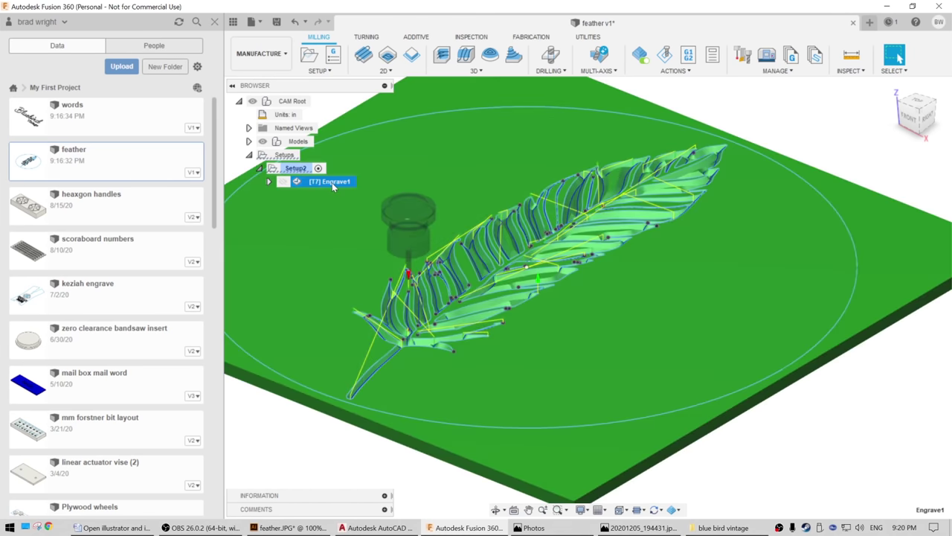
# - Simulate the feather's engraving toolpath and pause the playback partway through
pyautogui.rightClick(331, 182)
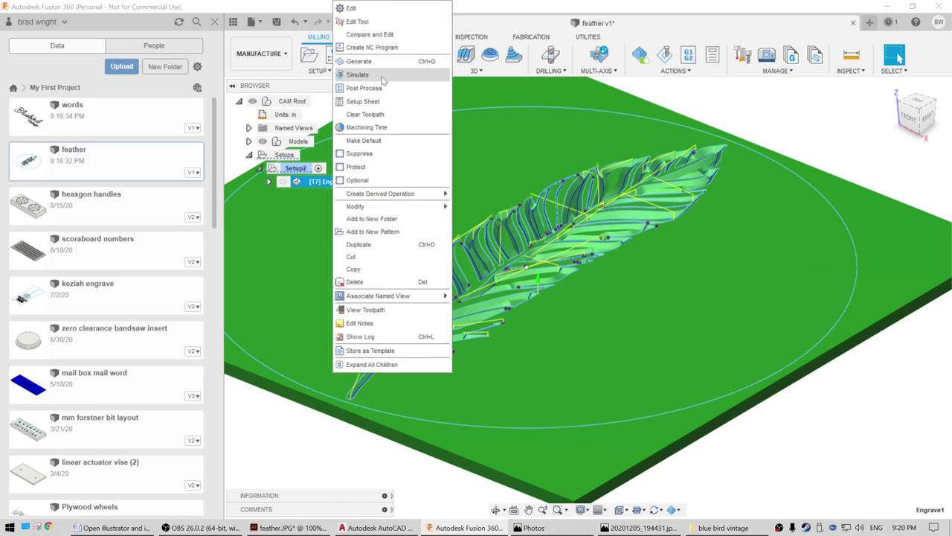
pyautogui.click(383, 78)
pyautogui.click(587, 465)
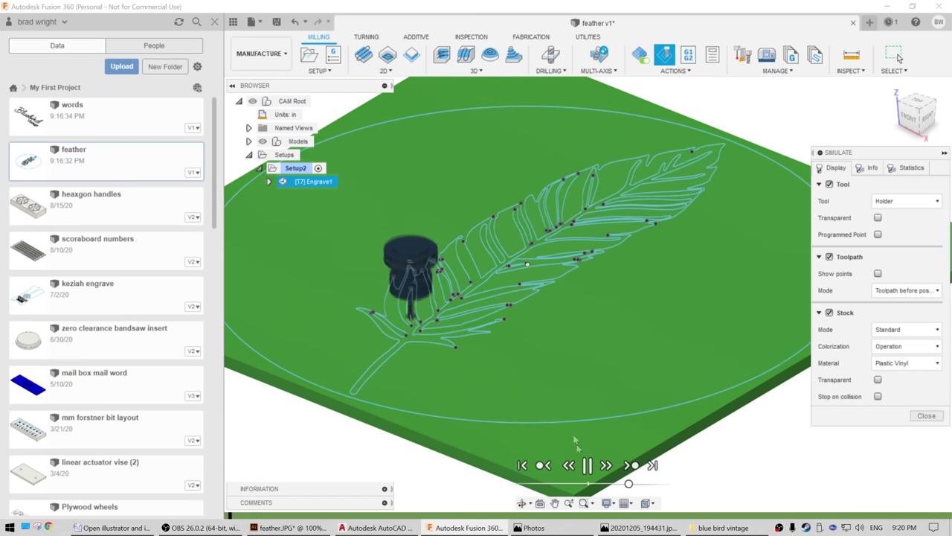
pyautogui.scroll(3, 427, 358)
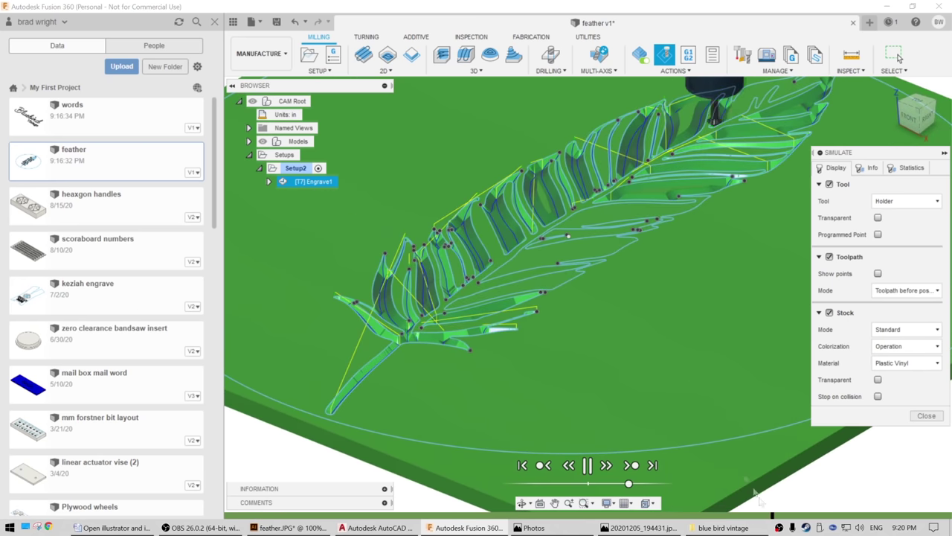
pyautogui.keyDown('shift'); pyautogui.moveTo(535, 298); pyautogui.dragTo(582, 361, button='middle'); pyautogui.keyUp('shift')
pyautogui.click(587, 465)
# - Examine the simulated V-carved cuts in the feather up close and from several angles, and end the simulation
pyautogui.scroll(-3, 480, 370)
pyautogui.keyDown('shift'); pyautogui.moveTo(464, 361); pyautogui.dragTo(546, 330, button='middle'); pyautogui.keyUp('shift')
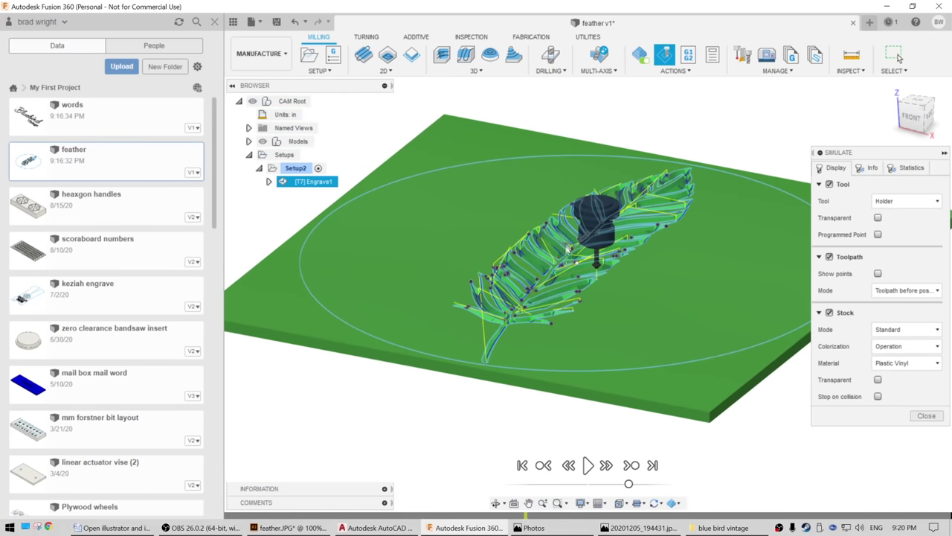
pyautogui.scroll(3, 697, 191)
pyautogui.scroll(5, 697, 192)
pyautogui.scroll(2, 615, 175)
pyautogui.moveTo(615, 175); pyautogui.dragTo(559, 296, button='middle')
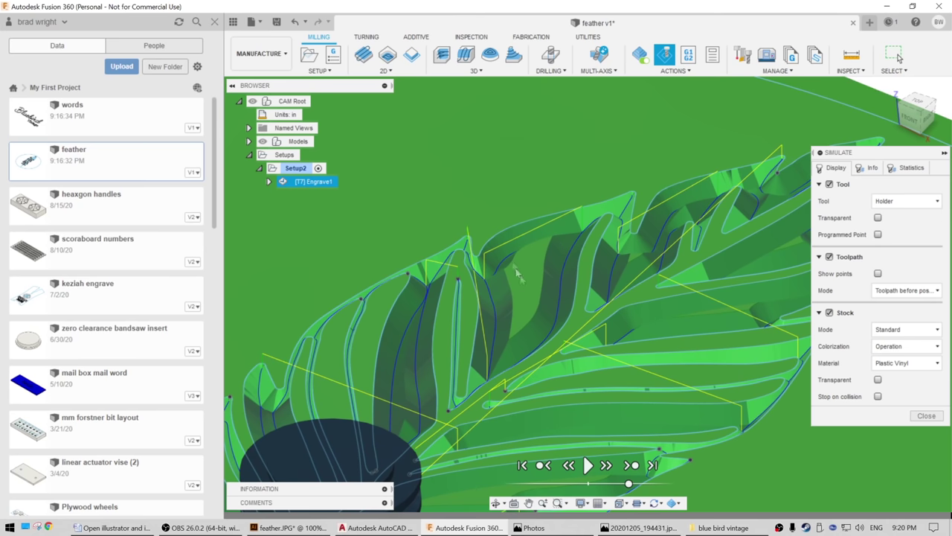
pyautogui.keyDown('shift'); pyautogui.moveTo(519, 275); pyautogui.dragTo(565, 251, button='middle'); pyautogui.keyUp('shift')
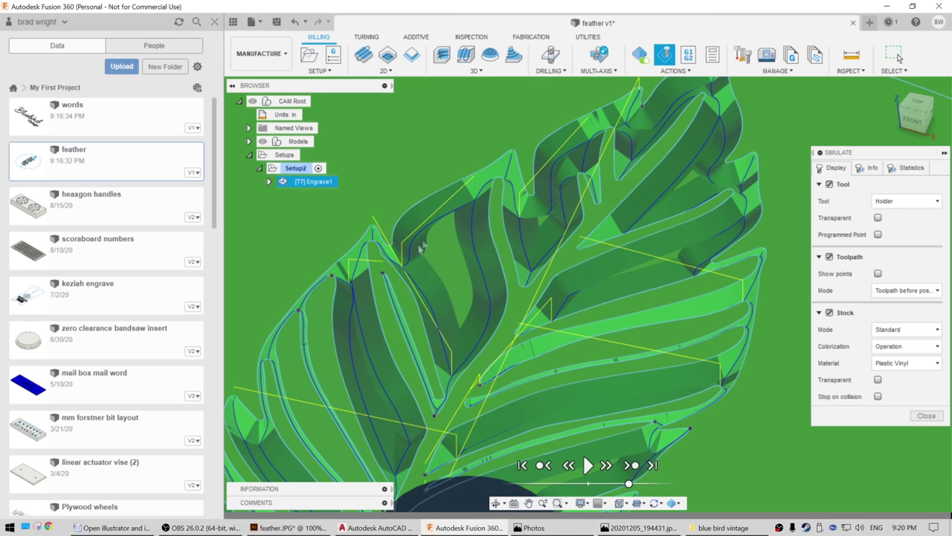
pyautogui.scroll(-10, 419, 252)
pyautogui.scroll(-3, 401, 264)
pyautogui.keyDown('shift'); pyautogui.moveTo(467, 354); pyautogui.dragTo(485, 233, button='middle'); pyautogui.keyUp('shift')
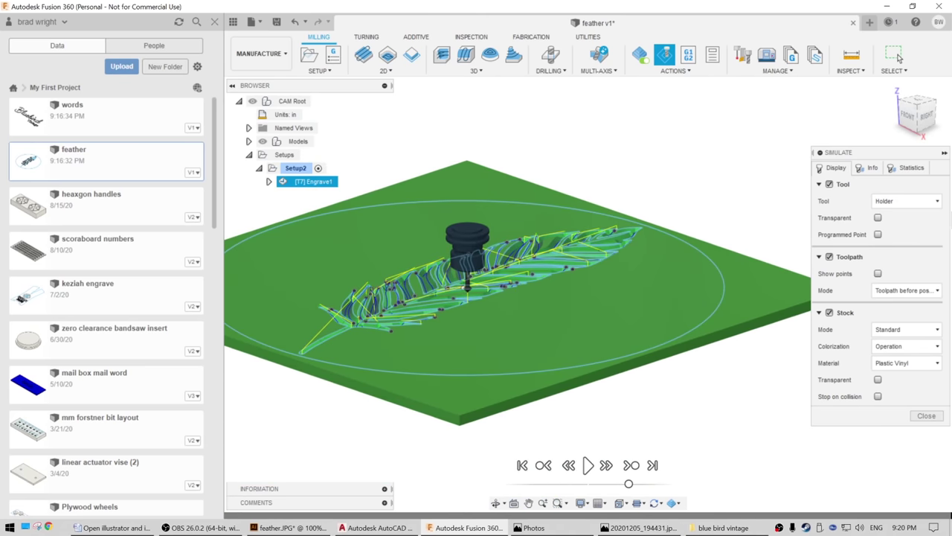
pyautogui.click(925, 416)
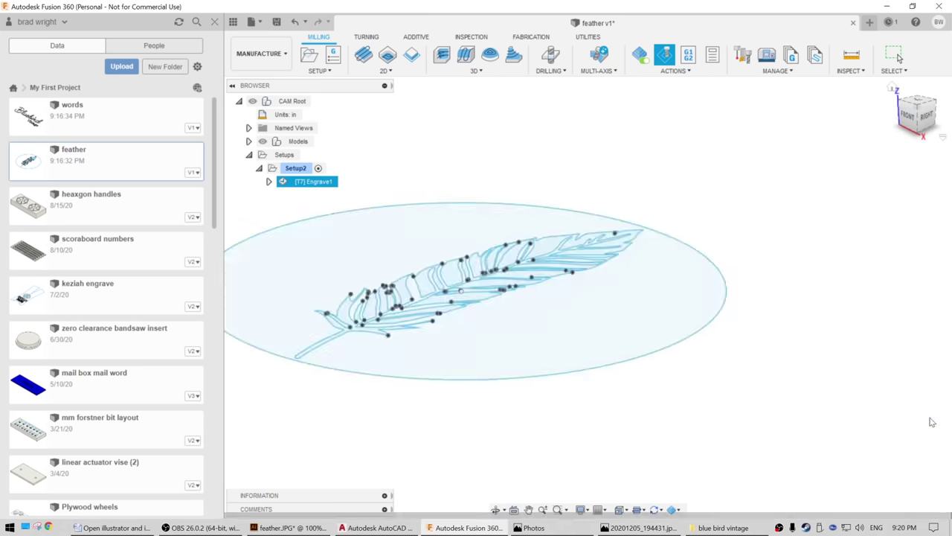
# - Start a 2D Pocket operation and assign it the 1/8" Spiral Down Cut bit (0.127 in diameter)
pyautogui.click(380, 71)
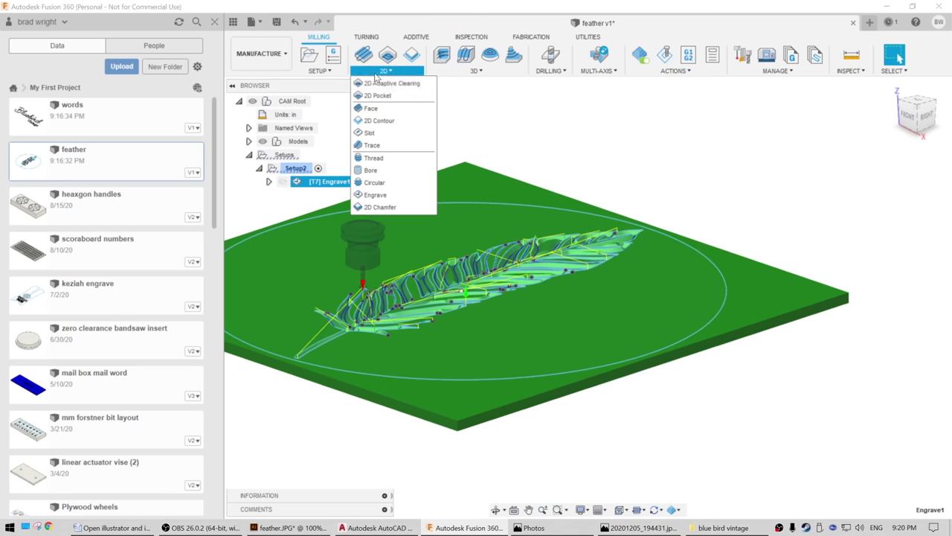
pyautogui.click(404, 102)
pyautogui.click(892, 202)
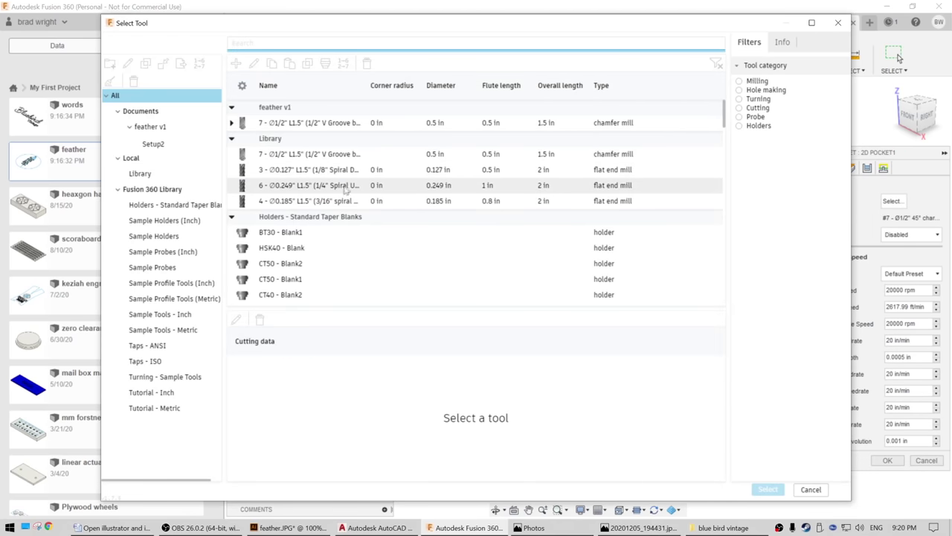
pyautogui.click(335, 171)
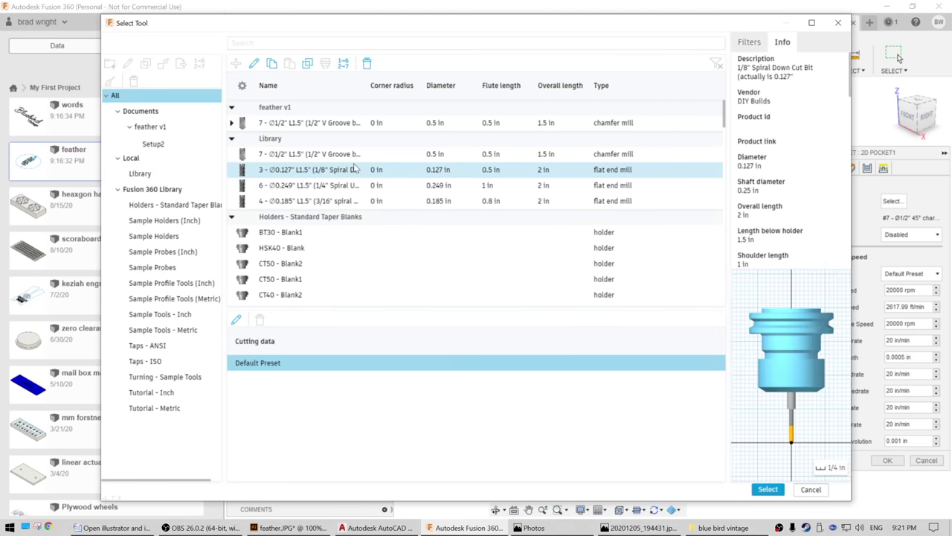
pyautogui.click(768, 490)
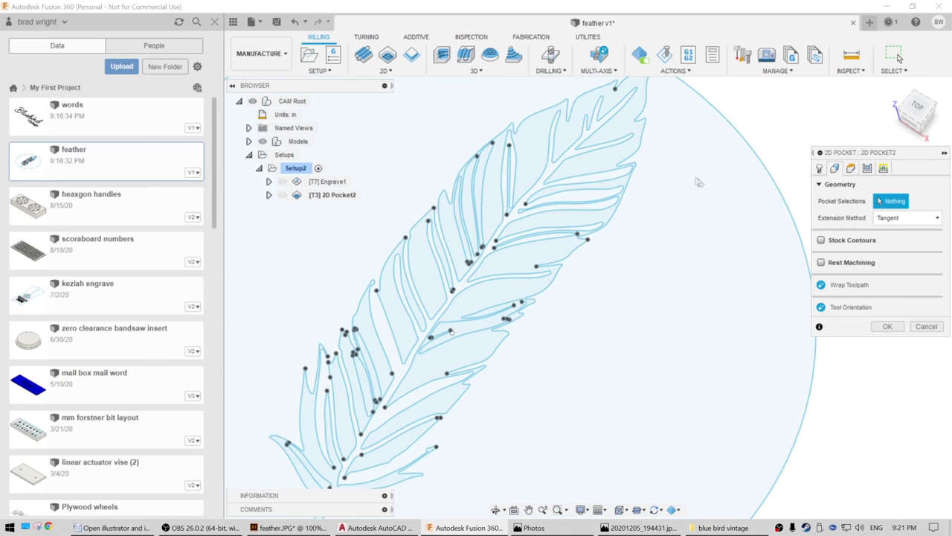
# - Select all closed outlines of the feather as the pocket contours, leaving out the surrounding circle
pyautogui.click(642, 132)
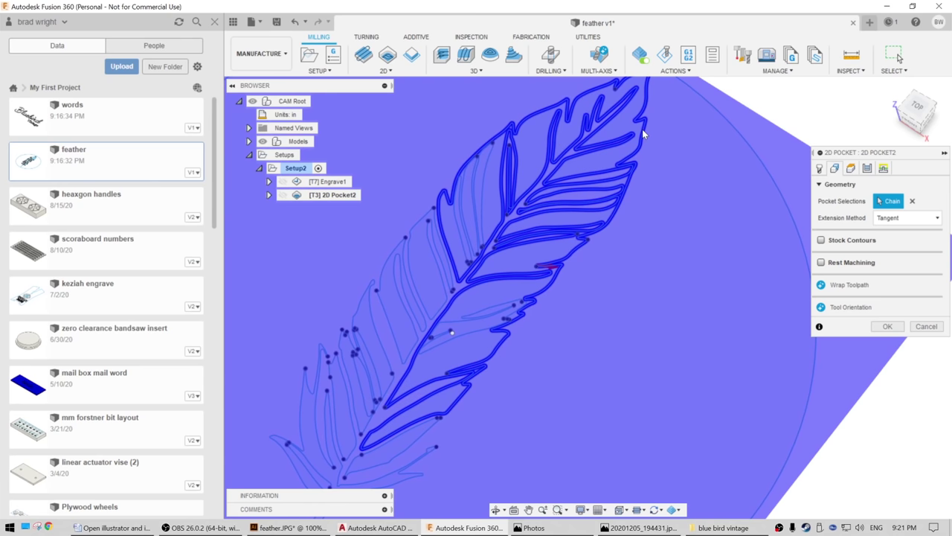
pyautogui.scroll(10, 551, 273)
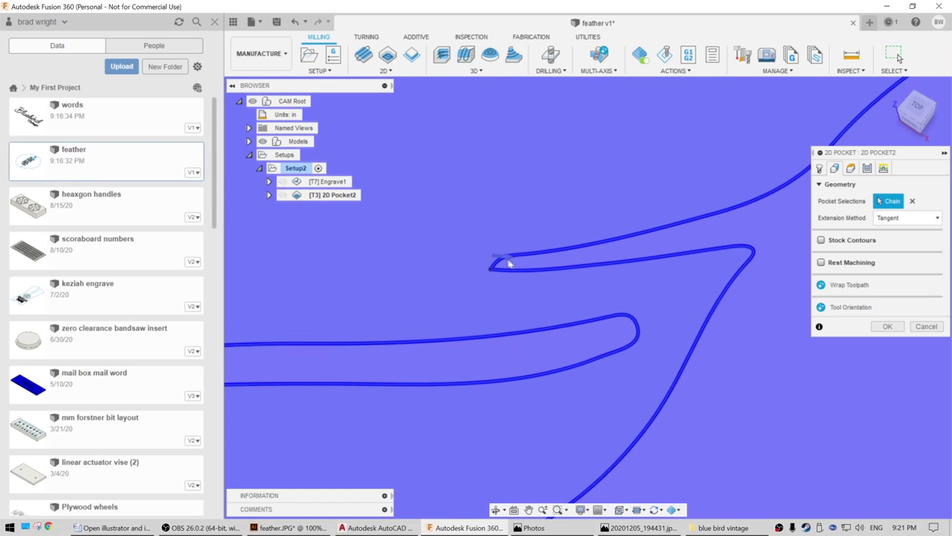
pyautogui.click(508, 260)
pyautogui.scroll(-6, 569, 290)
pyautogui.scroll(3, 541, 234)
pyautogui.click(542, 235)
pyautogui.scroll(-3, 542, 235)
pyautogui.scroll(2, 540, 303)
pyautogui.click(530, 293)
pyautogui.scroll(-3, 530, 293)
pyautogui.scroll(3, 480, 148)
pyautogui.click(480, 149)
pyautogui.scroll(-3, 480, 149)
pyautogui.scroll(3, 484, 193)
pyautogui.click(497, 265)
pyautogui.scroll(-3, 497, 265)
pyautogui.scroll(3, 497, 265)
pyautogui.click(629, 332)
pyautogui.scroll(-4, 629, 333)
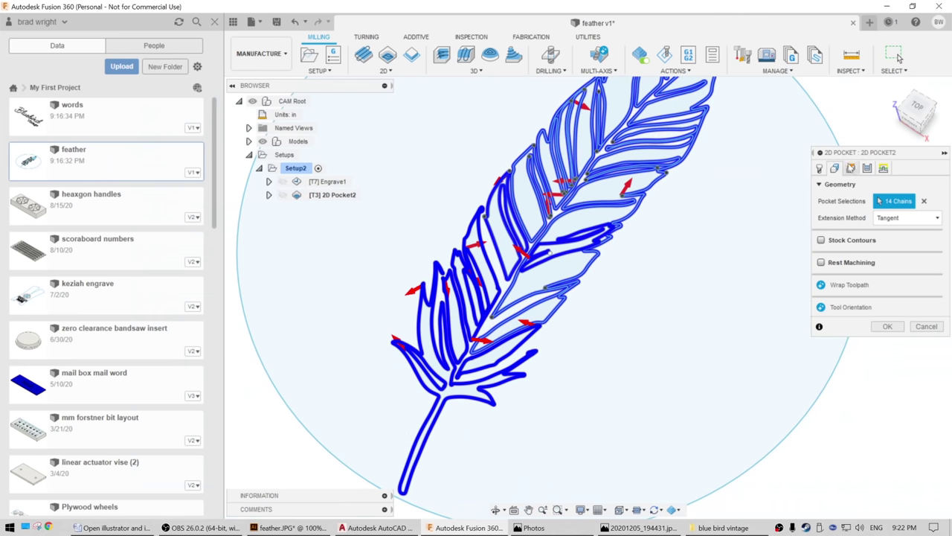
# - Set the pocket operation's bottom height offset to -.25 in from the selected contours
pyautogui.click(851, 169)
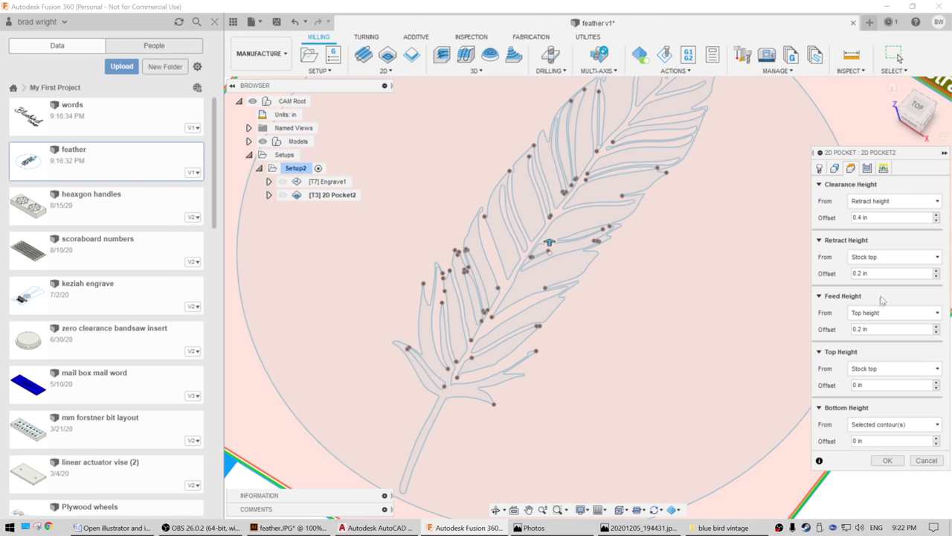
pyautogui.click(863, 441)
pyautogui.write('-.25')
# - Set the pocket's stock to leave to .25 in radial and 0 in axial
pyautogui.click(868, 169)
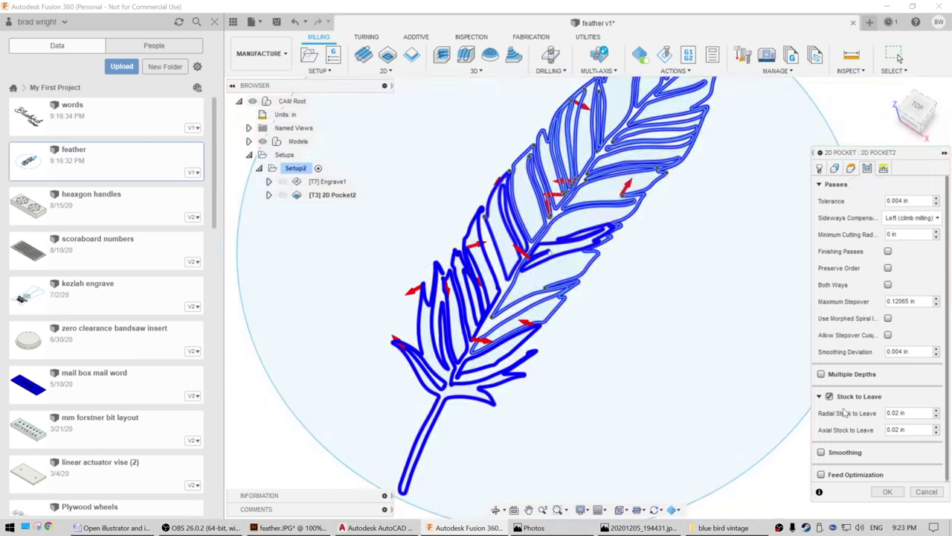
pyautogui.click(897, 413)
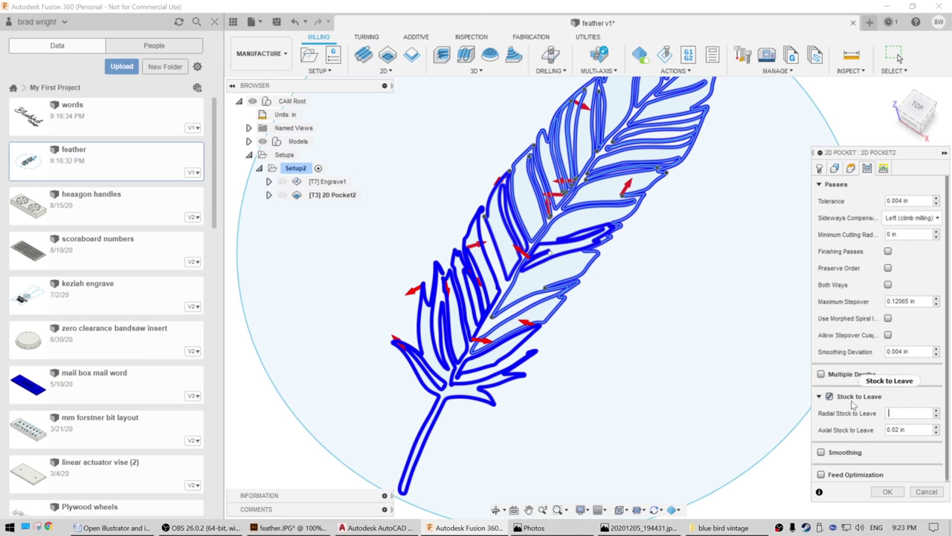
pyautogui.click(900, 430)
pyautogui.write('0')
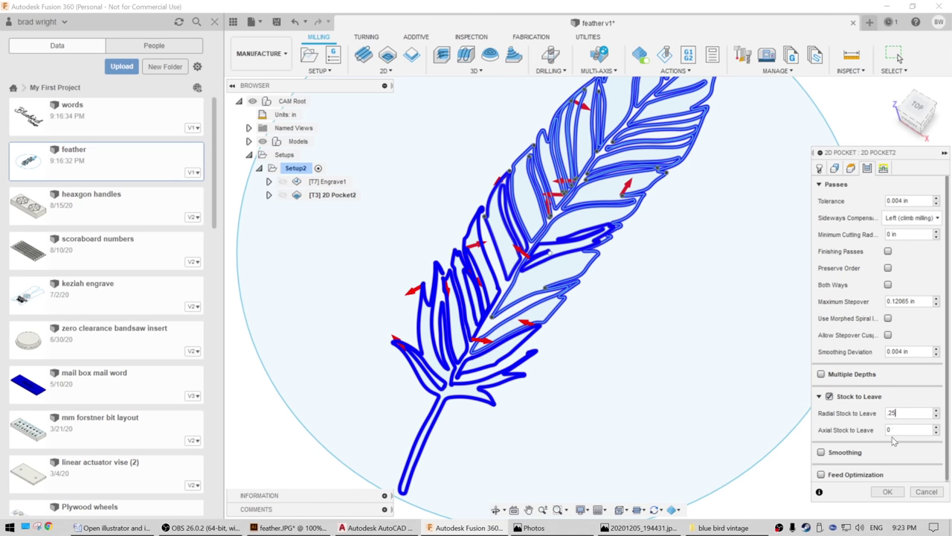
pyautogui.click(890, 430)
# - Disable the pocket's lead-in and lead-out, change the helix ramping angle, and generate the toolpath
pyautogui.click(883, 168)
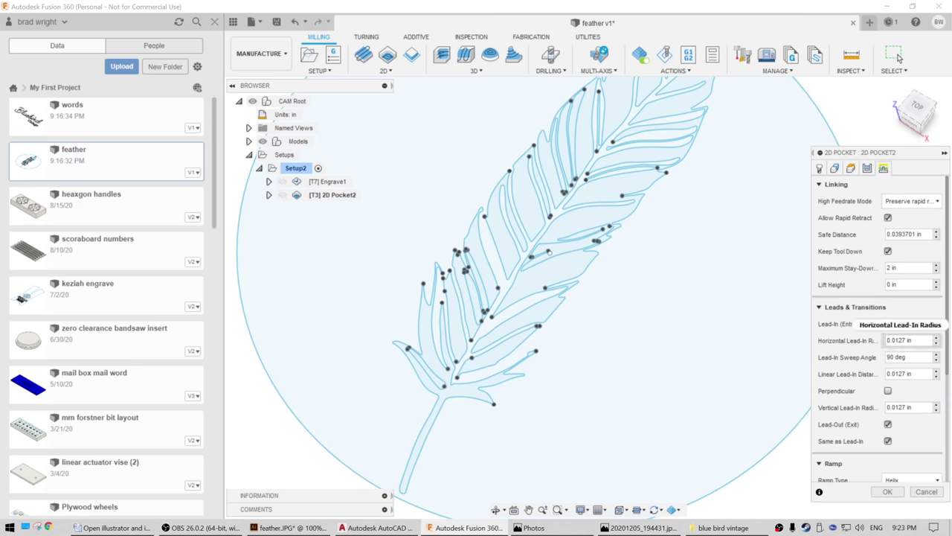
pyautogui.click(888, 323)
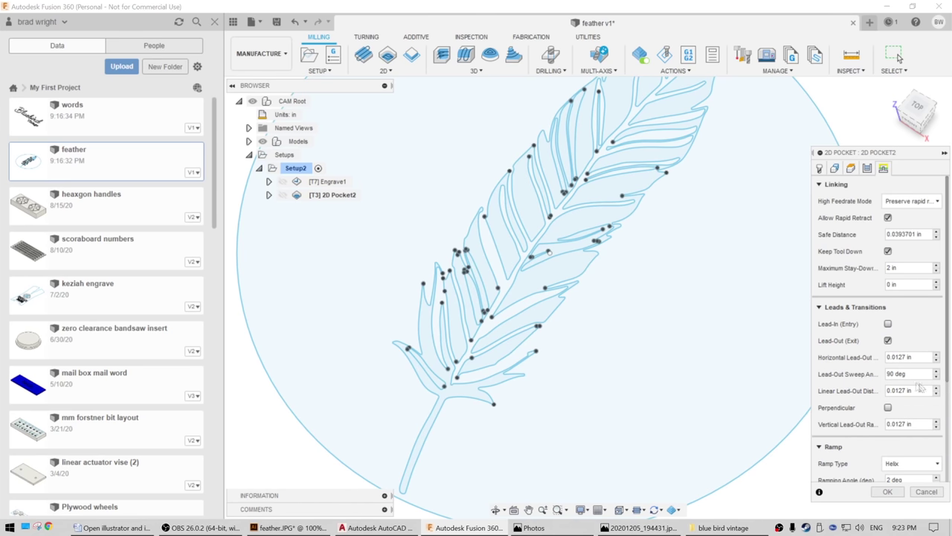
pyautogui.scroll(-1, 890, 313)
pyautogui.click(889, 306)
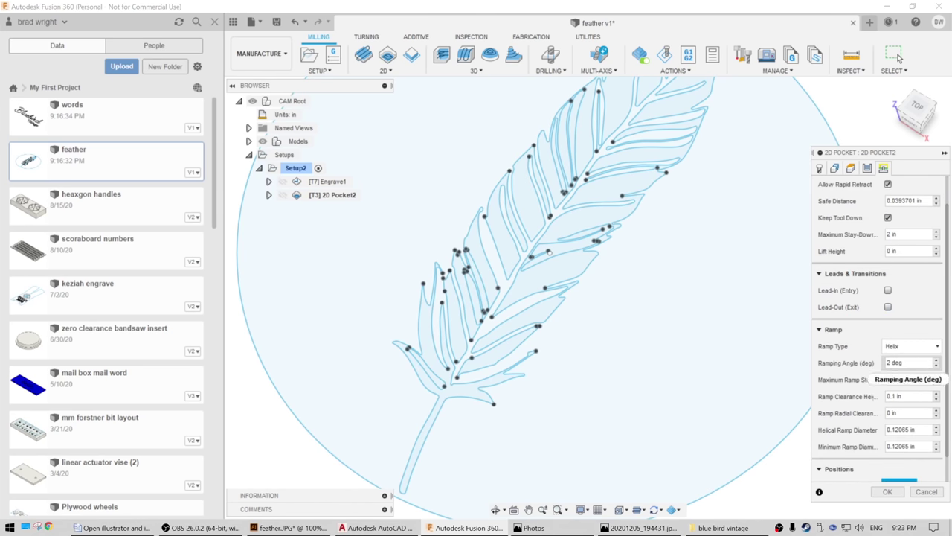
pyautogui.click(896, 363)
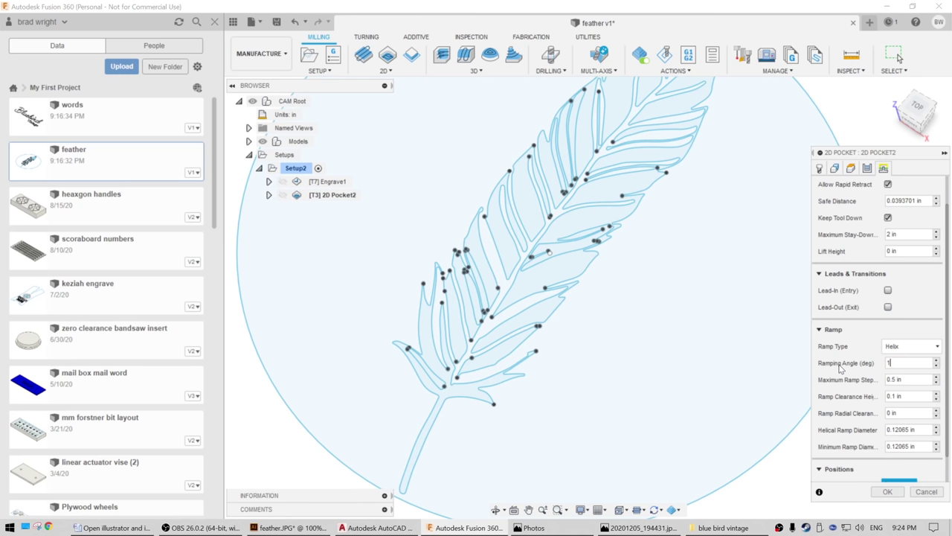
pyautogui.click(887, 493)
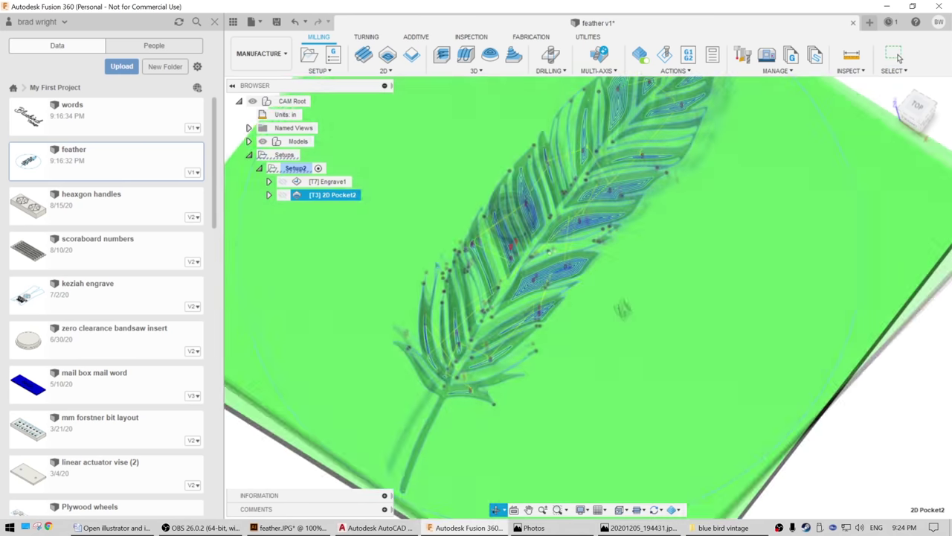
# - Simulate the 2D pocket toolpath, examine the cuts between the feather's barbs up close, and end the simulation
pyautogui.rightClick(338, 195)
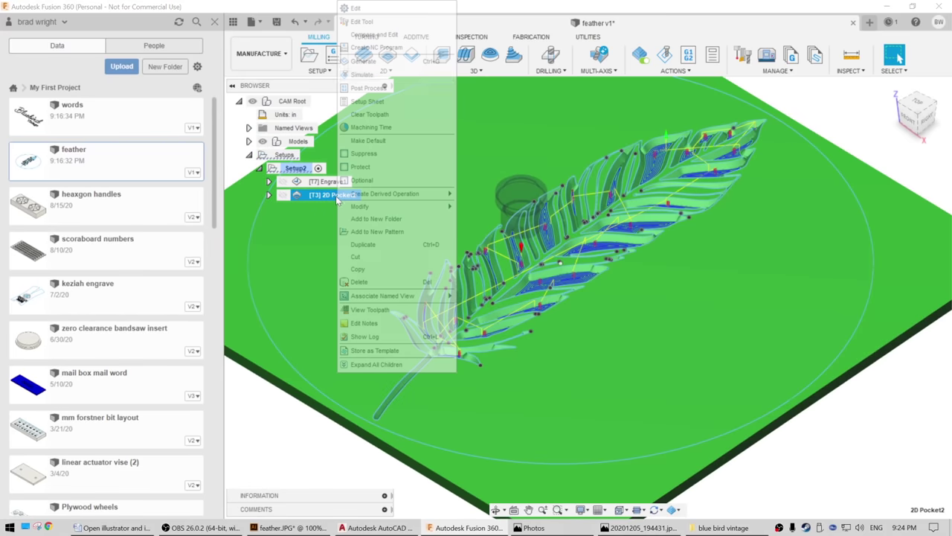
pyautogui.click(378, 76)
pyautogui.scroll(6, 500, 283)
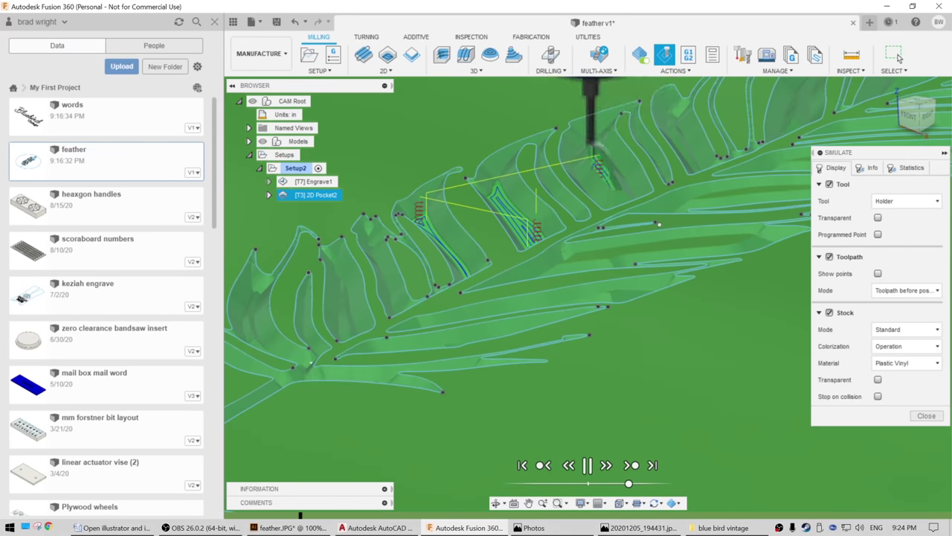
pyautogui.moveTo(634, 222); pyautogui.dragTo(538, 304, button='middle')
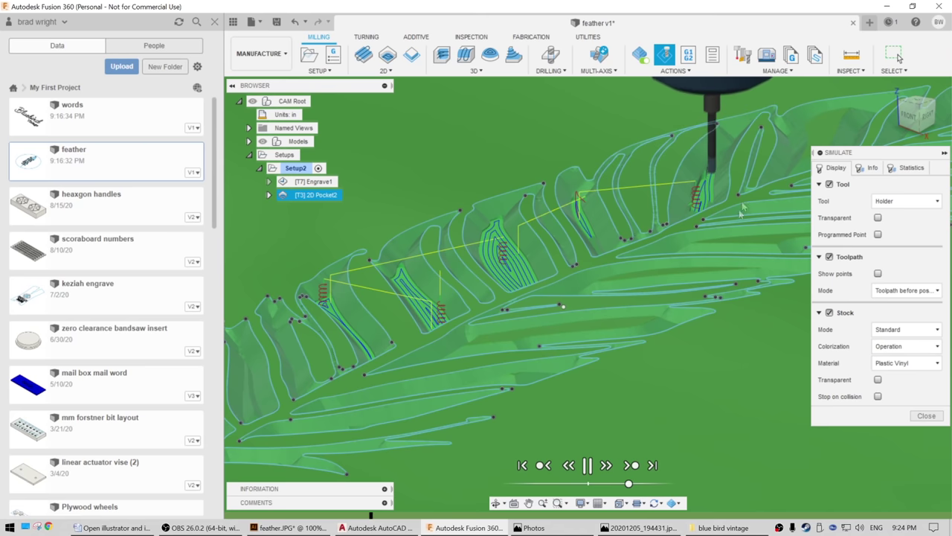
pyautogui.moveTo(743, 156); pyautogui.dragTo(679, 231, button='middle')
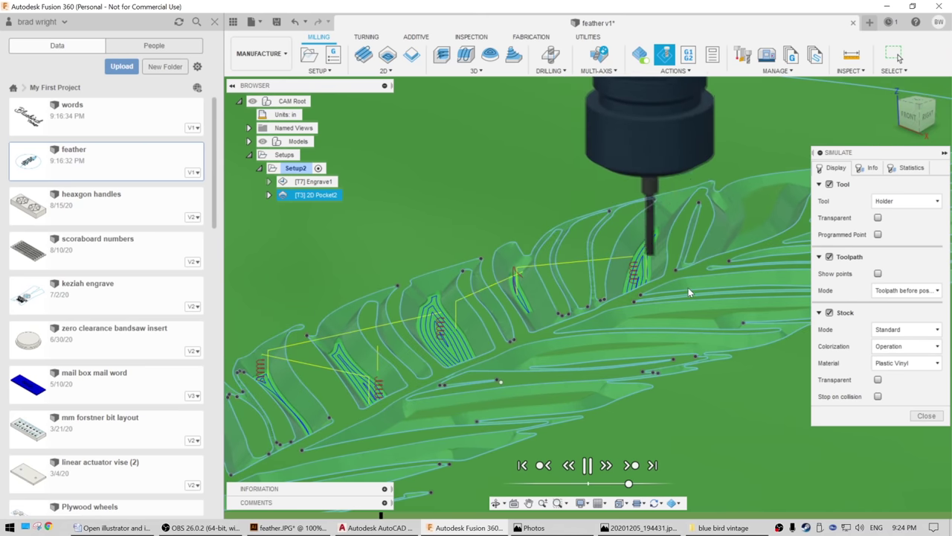
pyautogui.scroll(-6, 687, 287)
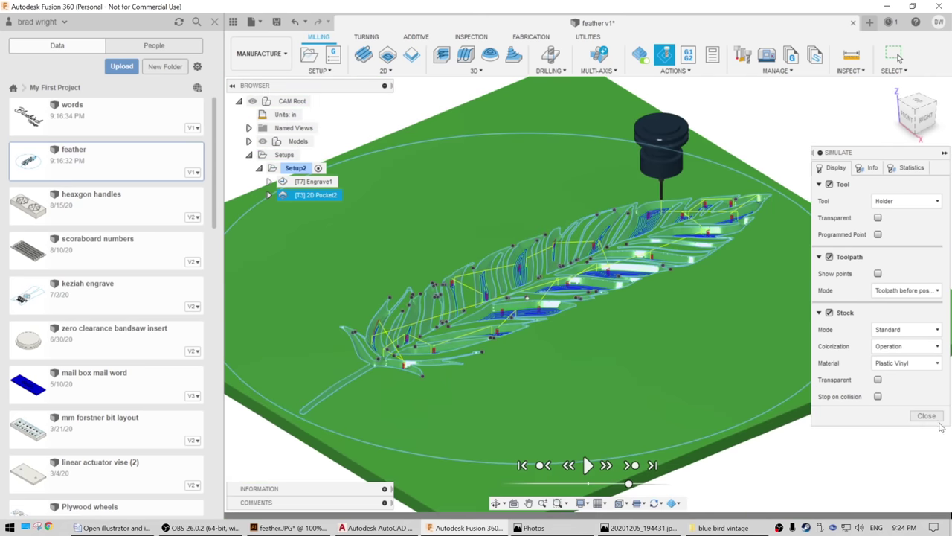
pyautogui.click(936, 418)
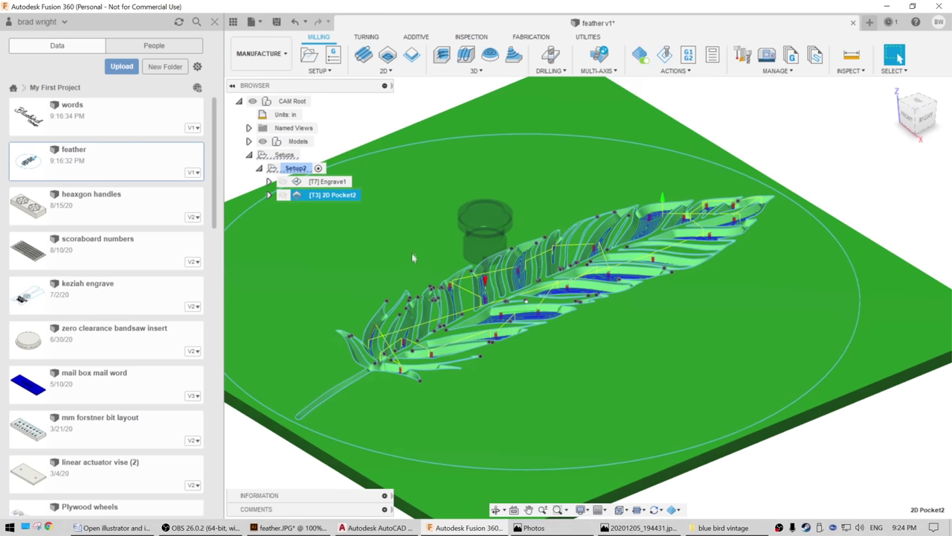
# - Start a 2D Contour operation with the 1/8" Spiral Down Cut bit and select the circle around the feather as its contour
pyautogui.scroll(-3, 402, 261)
pyautogui.keyDown('shift'); pyautogui.moveTo(390, 266); pyautogui.dragTo(418, 261, button='middle'); pyautogui.keyUp('shift')
pyautogui.keyDown('shift'); pyautogui.moveTo(334, 260); pyautogui.dragTo(533, 178, button='middle'); pyautogui.keyUp('shift')
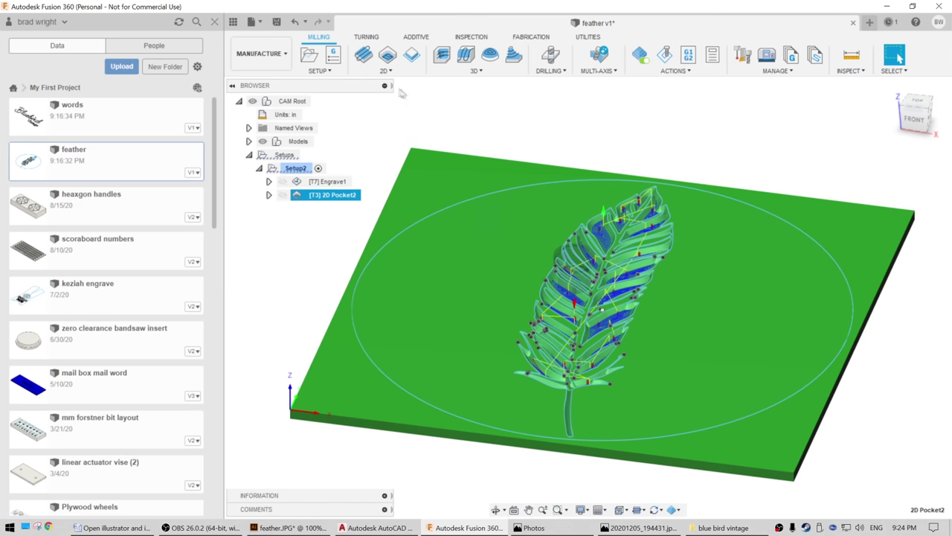
pyautogui.click(385, 70)
pyautogui.click(397, 124)
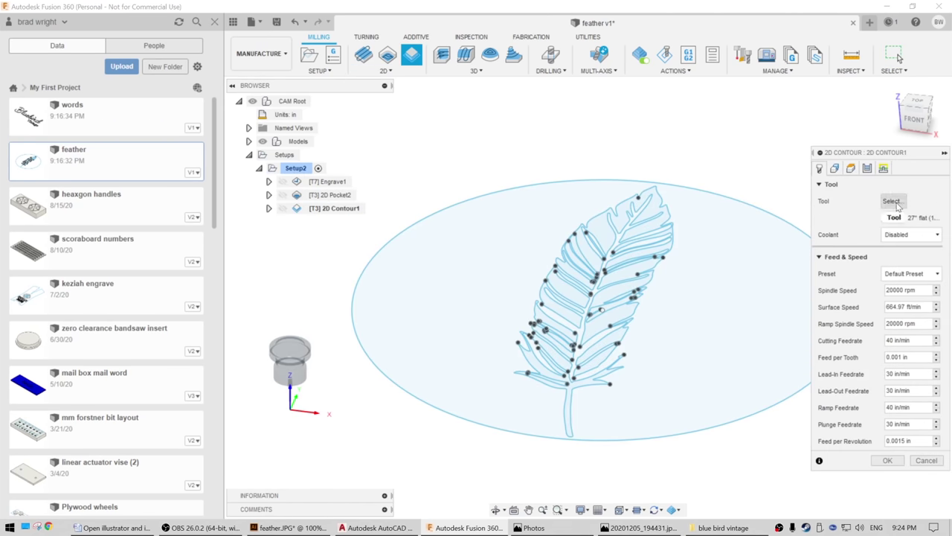
pyautogui.click(893, 201)
pyautogui.click(309, 139)
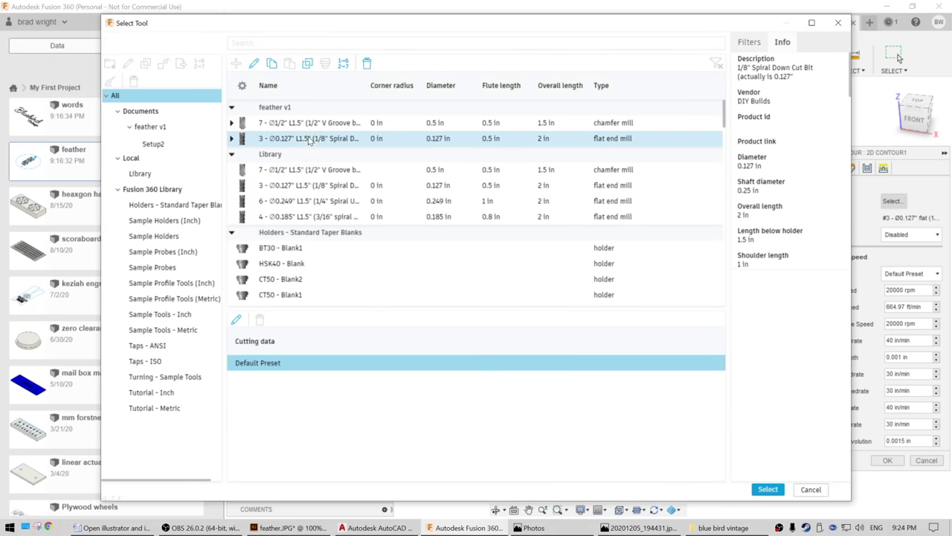
pyautogui.click(767, 488)
pyautogui.click(835, 169)
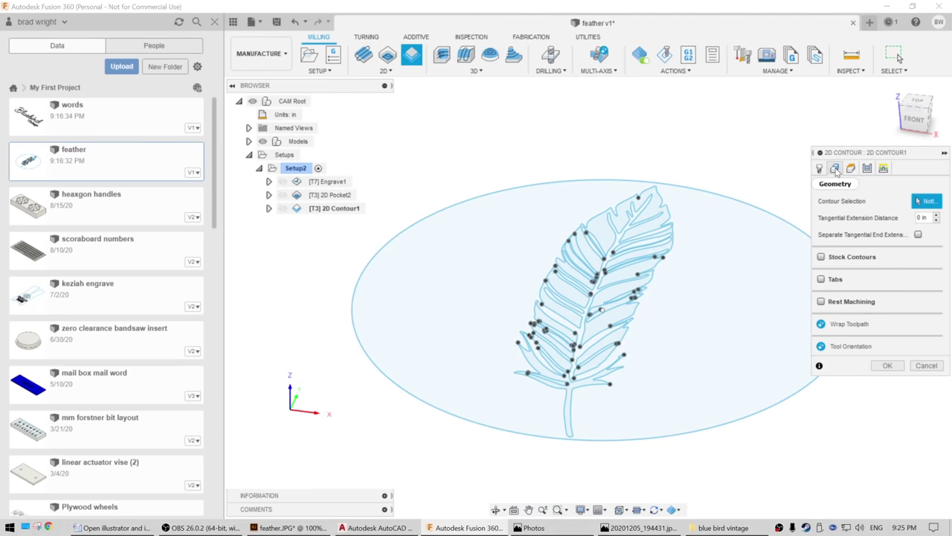
pyautogui.click(716, 431)
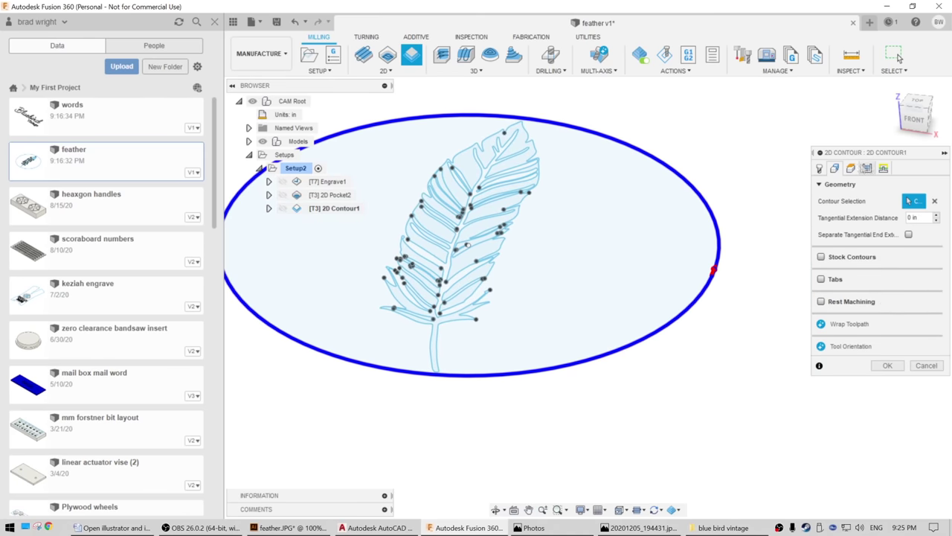
# - Set the contour's bottom height offset to -.625 in and enable multiple depths with a maximum roughing stepdown of .2 in
pyautogui.click(850, 168)
pyautogui.click(867, 168)
pyautogui.click(850, 169)
pyautogui.click(863, 441)
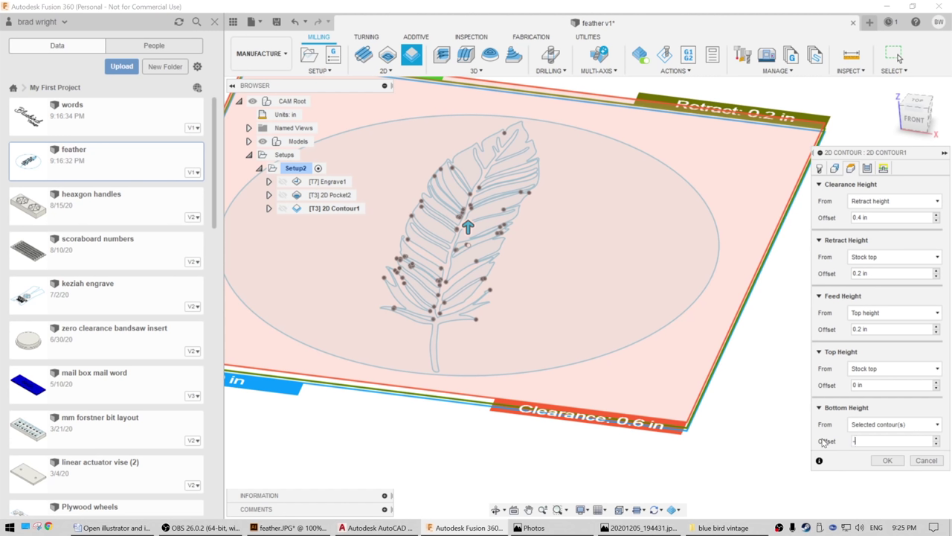
pyautogui.write('-.625')
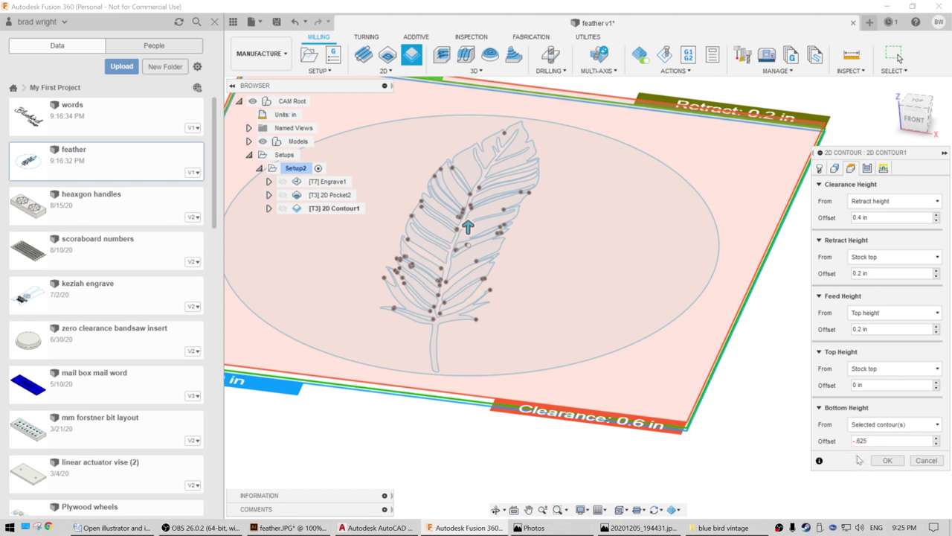
pyautogui.click(867, 168)
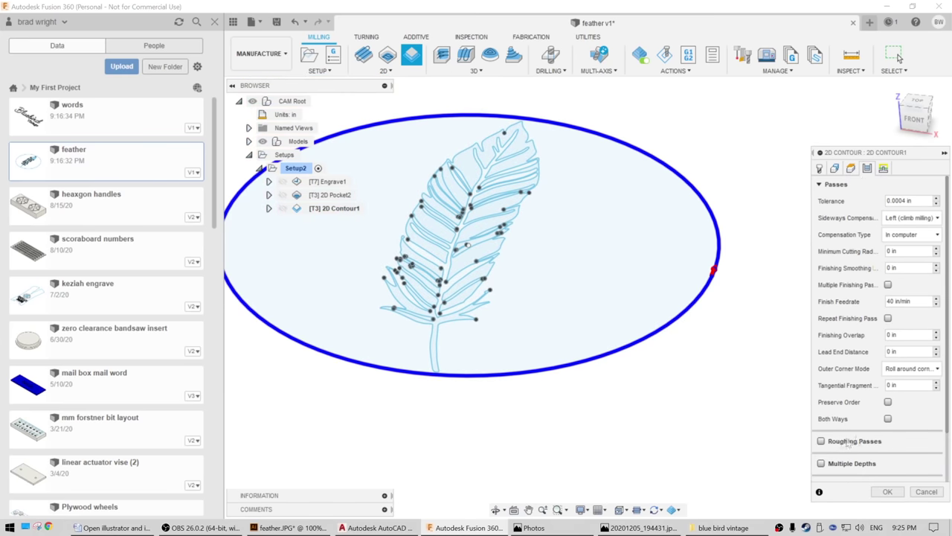
pyautogui.click(820, 463)
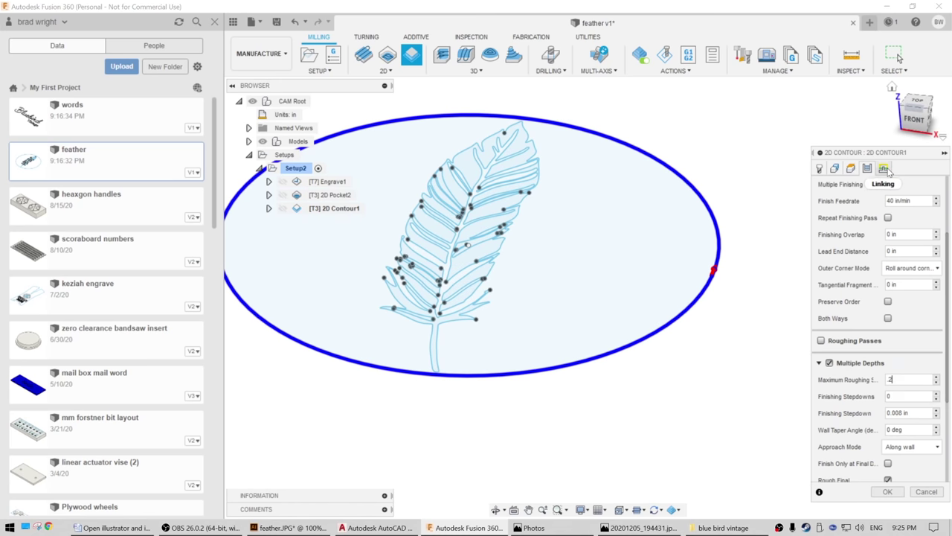
# - Disable the contour's lead-in and lead-out, enable a ramp with a 10 degree ramping angle, and generate the toolpath
pyautogui.click(883, 168)
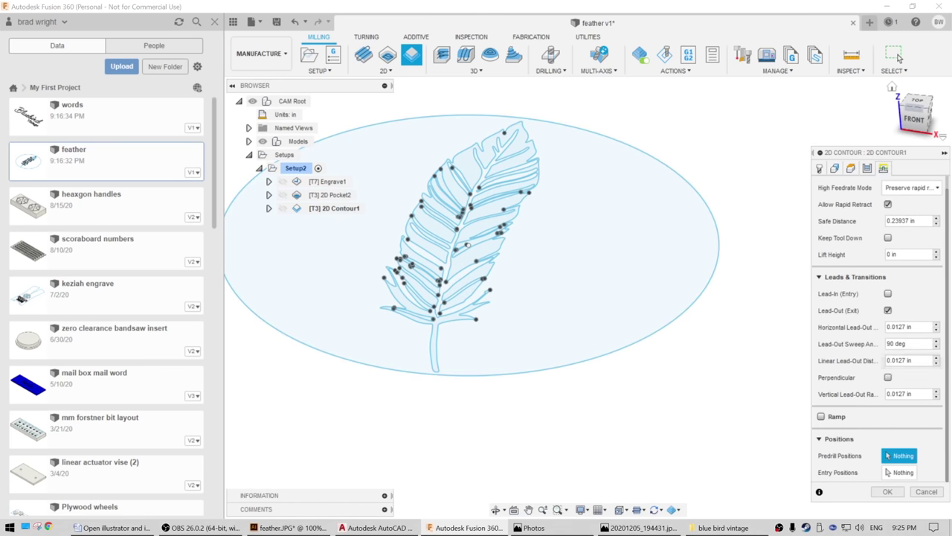
pyautogui.click(887, 310)
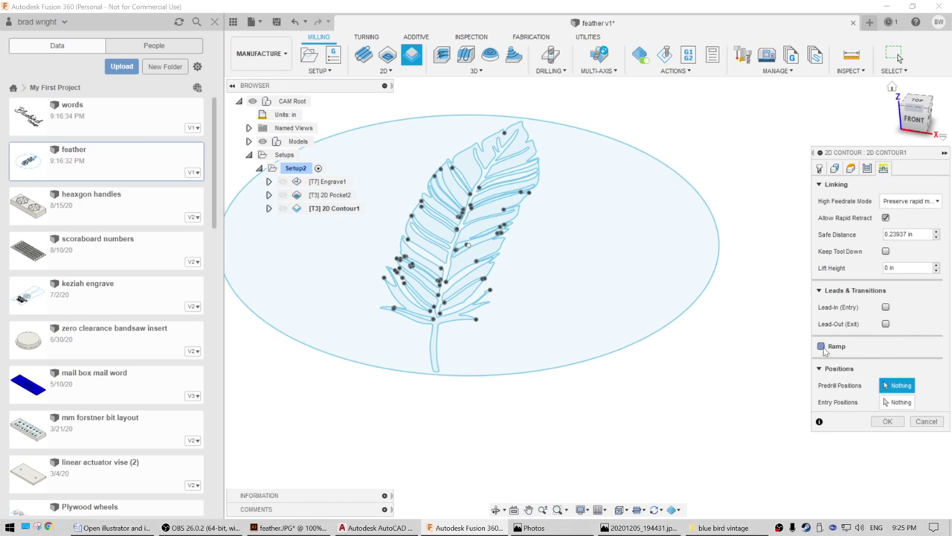
pyautogui.click(821, 347)
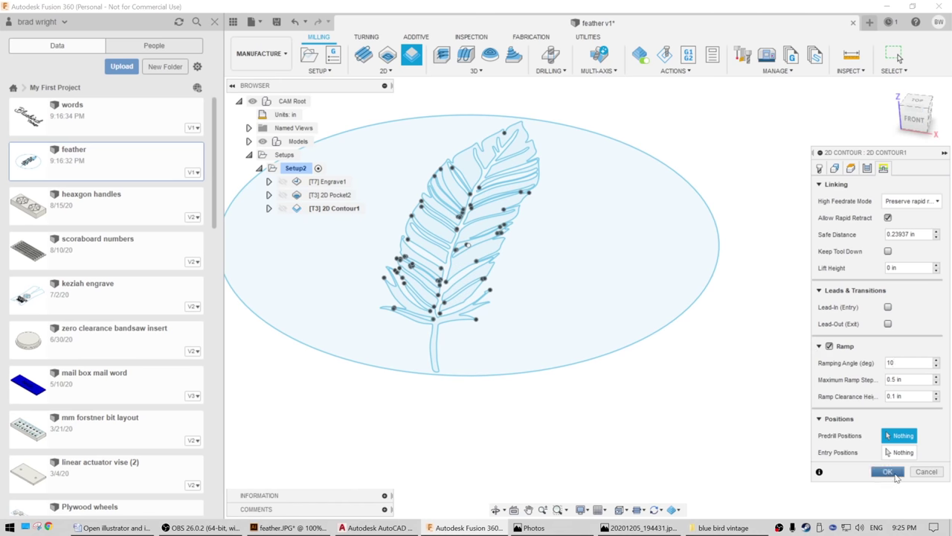
pyautogui.click(888, 471)
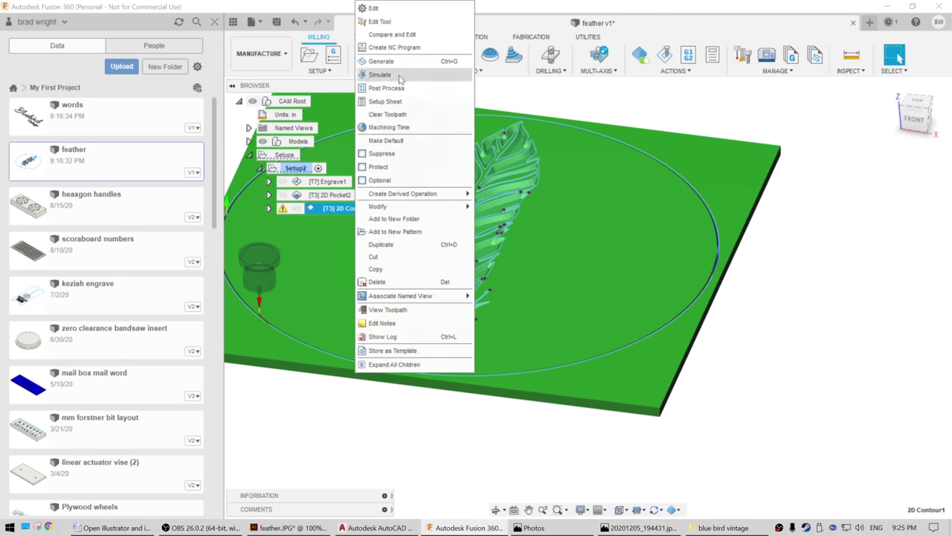
# - Simulate the circular contour cut, inspect it from several angles, and end the simulation
pyautogui.keyDown('shift'); pyautogui.moveTo(766, 383); pyautogui.dragTo(428, 260, button='middle'); pyautogui.keyUp('shift')
pyautogui.scroll(5, 451, 217)
pyautogui.scroll(-10, 428, 260)
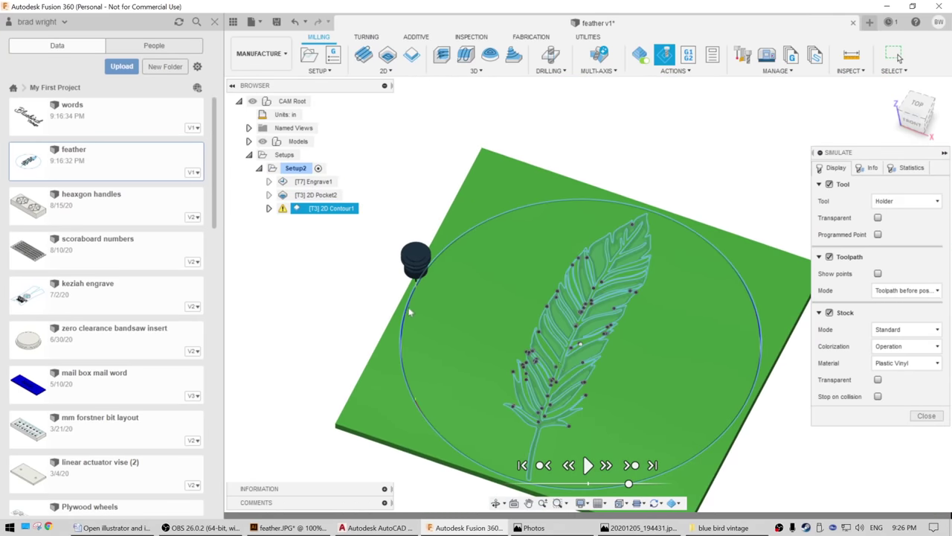
pyautogui.keyDown('shift'); pyautogui.moveTo(469, 302); pyautogui.dragTo(494, 416, button='middle'); pyautogui.keyUp('shift')
pyautogui.press('Escape')
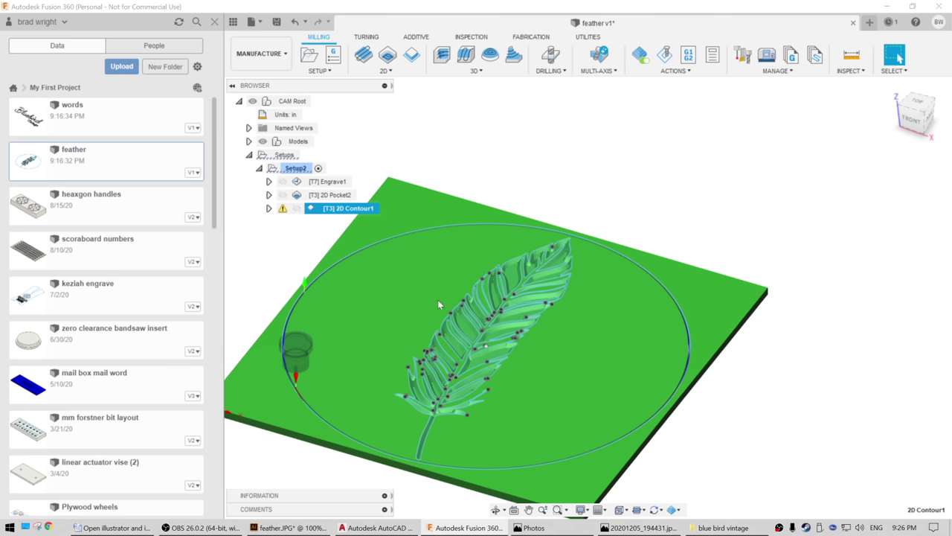
# - Open post processing for the feather's engraving operation and name the program "v bit bottom left 31 by 31 by 0.625 feather"
pyautogui.click(331, 182)
pyautogui.rightClick(342, 181)
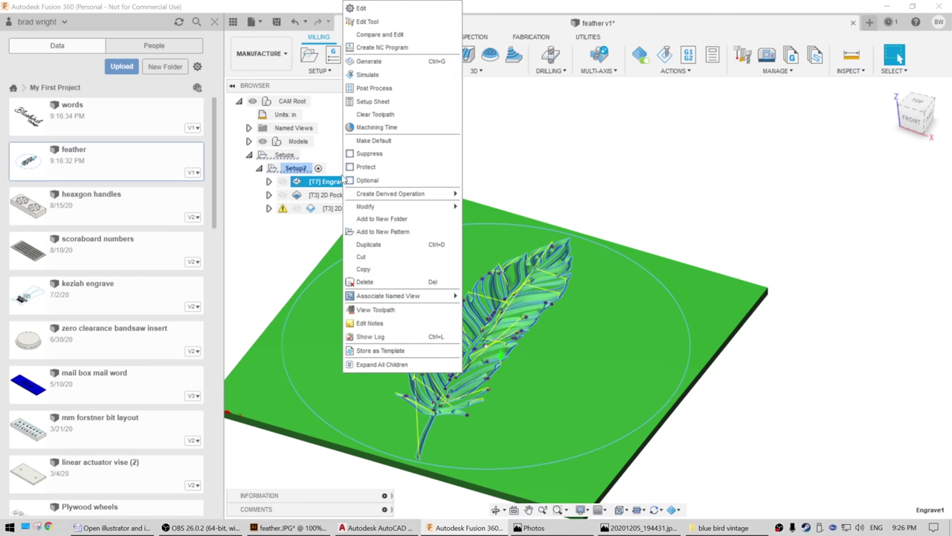
pyautogui.click(390, 88)
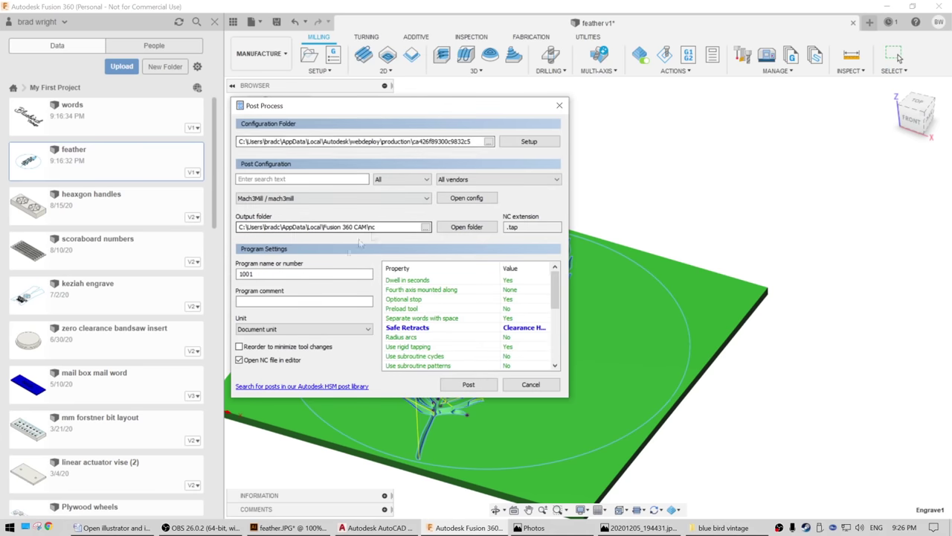
pyautogui.write('v')
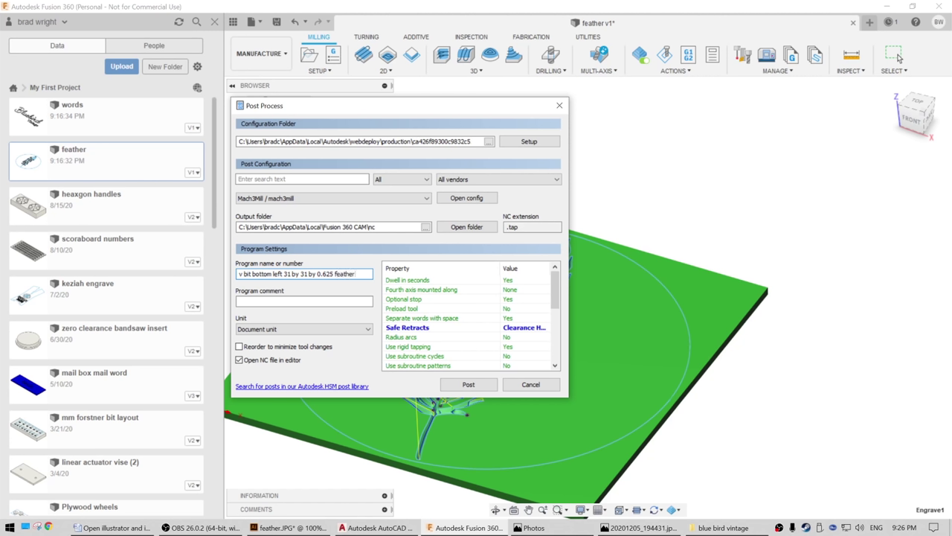
# - Select Clearance Height as the Safe Retracts option in the post settings
pyautogui.click(521, 328)
pyautogui.click(524, 328)
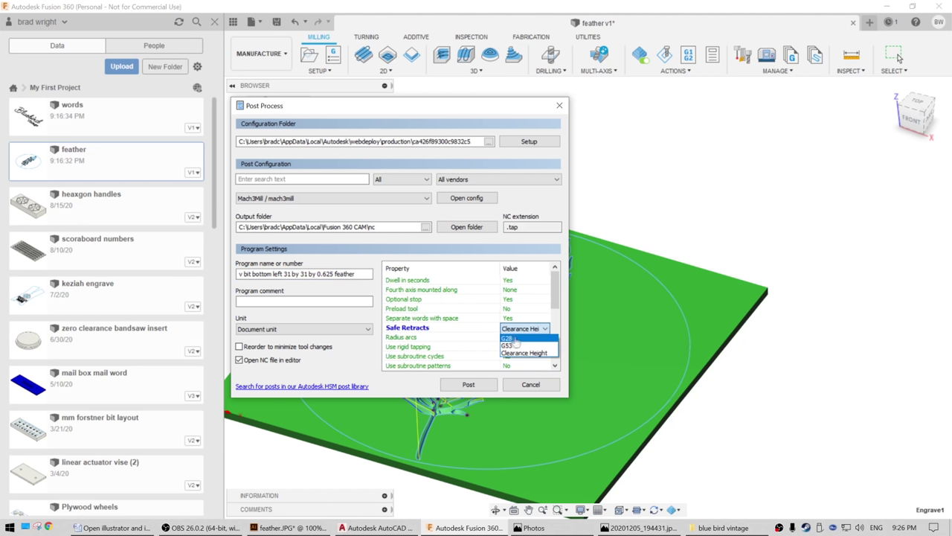
pyautogui.click(540, 354)
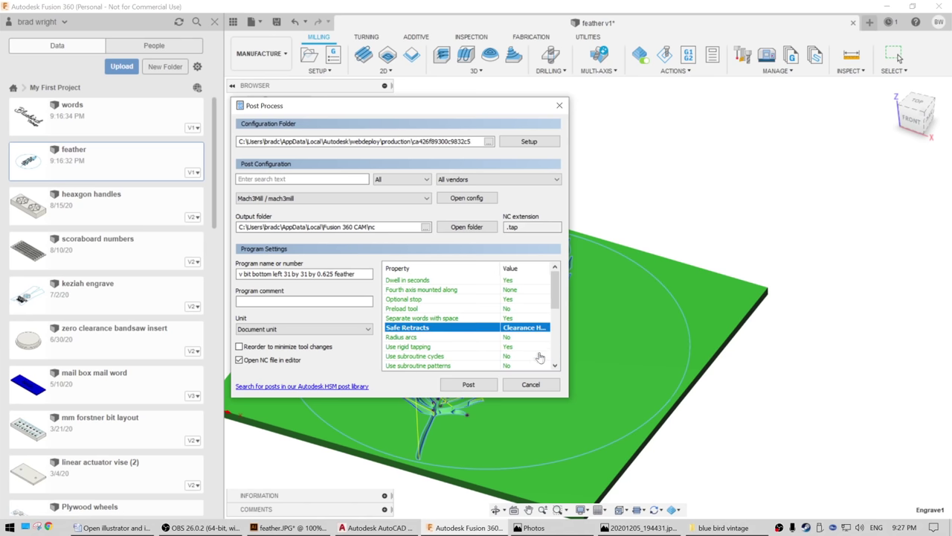
# - Post the feather's engraving program and save the machine code file on the Desktop
pyautogui.click(363, 274)
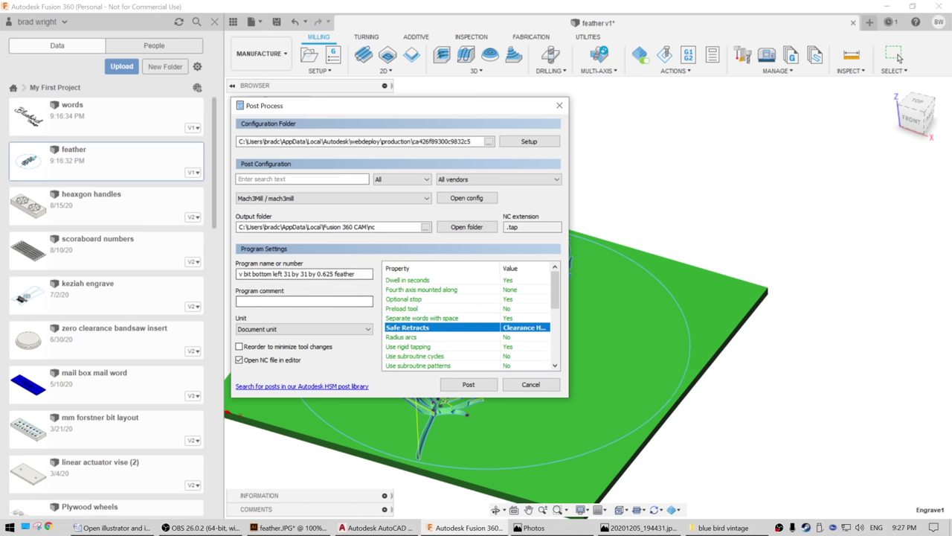
pyautogui.click(469, 384)
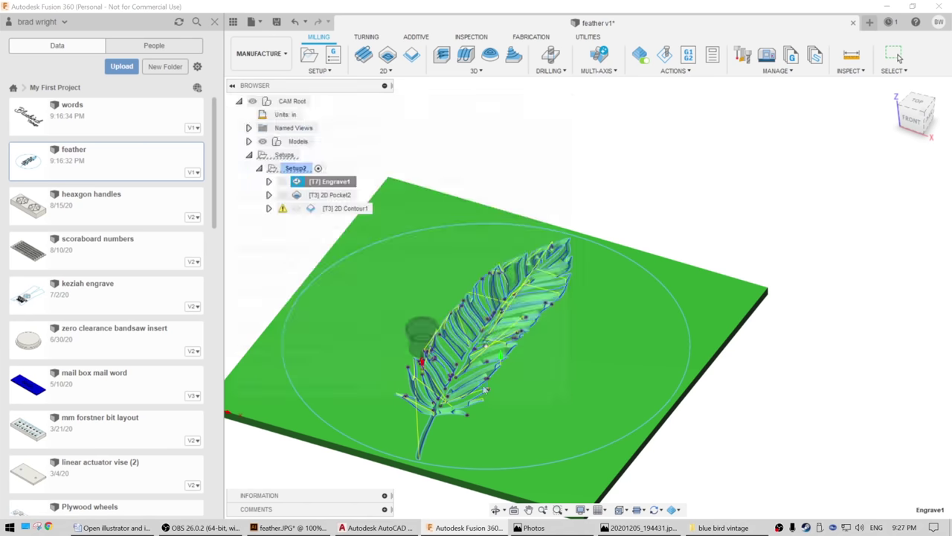
pyautogui.press('Return')
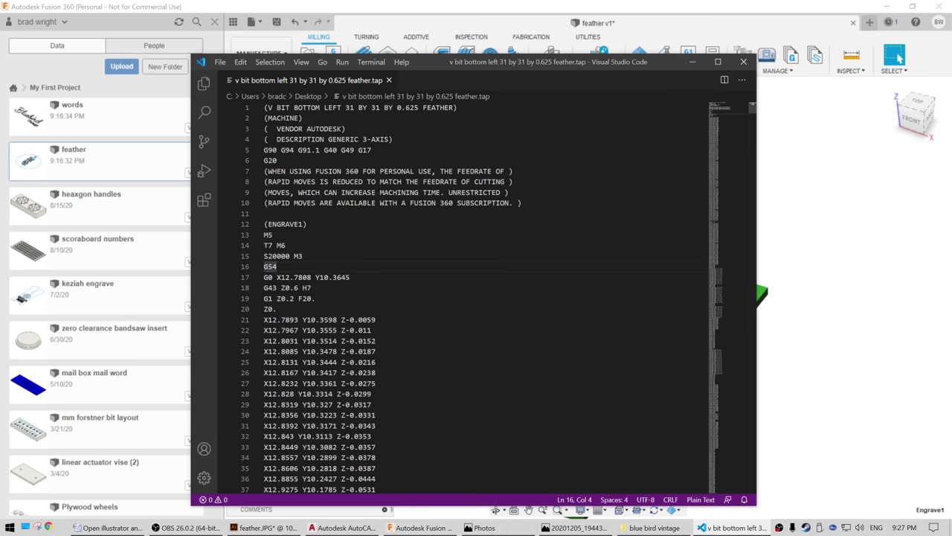
# - Insert a "g0 z1" line after G54 in the engraving code, save the file and close the editor
pyautogui.click(264, 276)
pyautogui.press('Return')
pyautogui.press('Up')
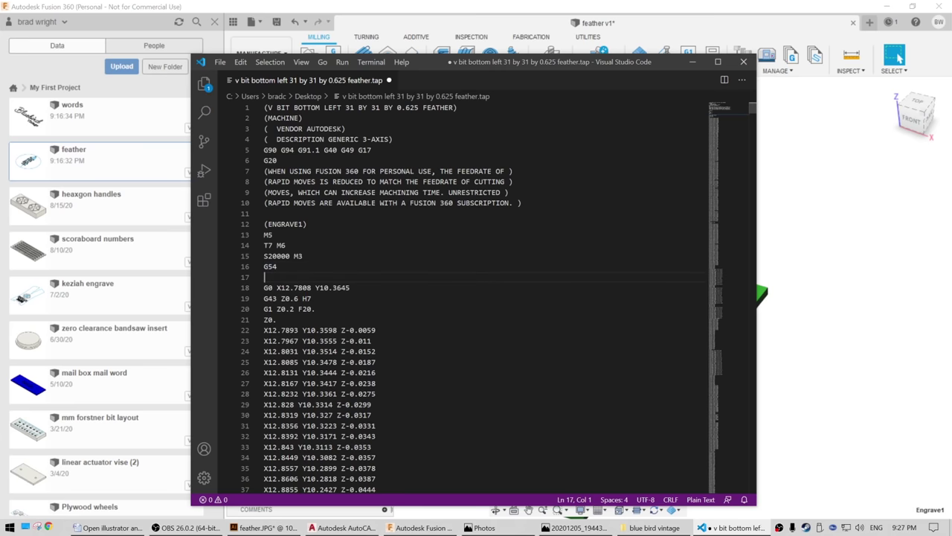
pyautogui.write('g0 z1')
pyautogui.click(324, 287)
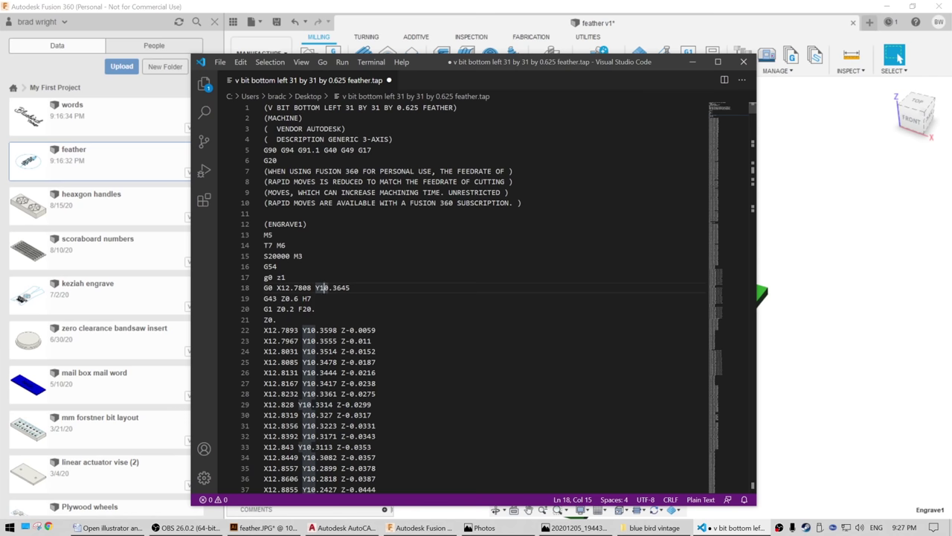
pyautogui.click(284, 276)
pyautogui.press('Up')
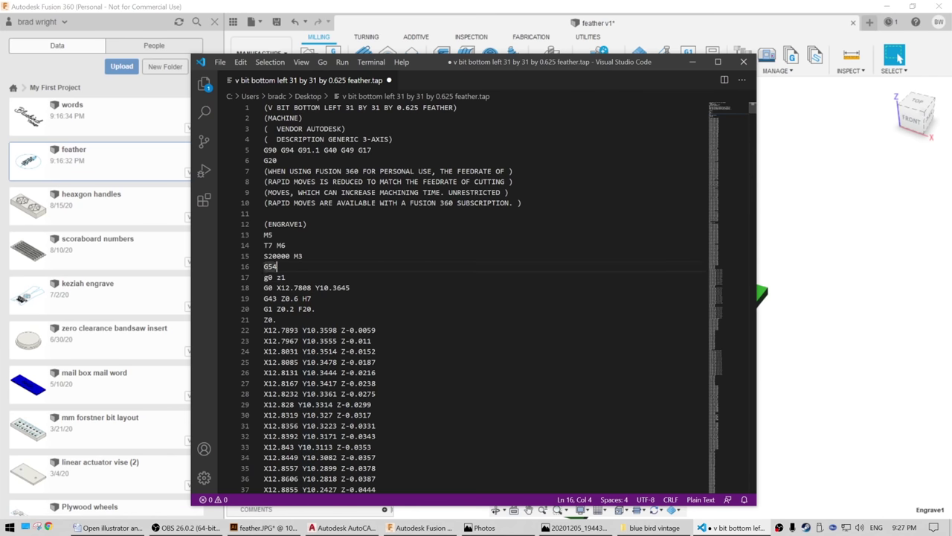
pyautogui.hotkey('ctrl', 's')
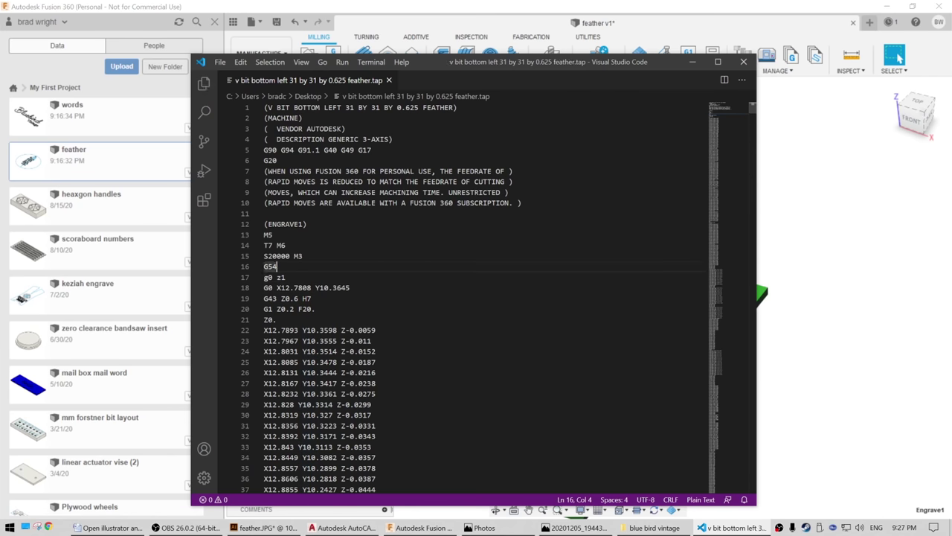
pyautogui.click(746, 64)
# - Post-process the 2D pocket as "0.125 spiral down cut feather inside" and insert a "g0 z1" line after G54 in its code
pyautogui.click(331, 196)
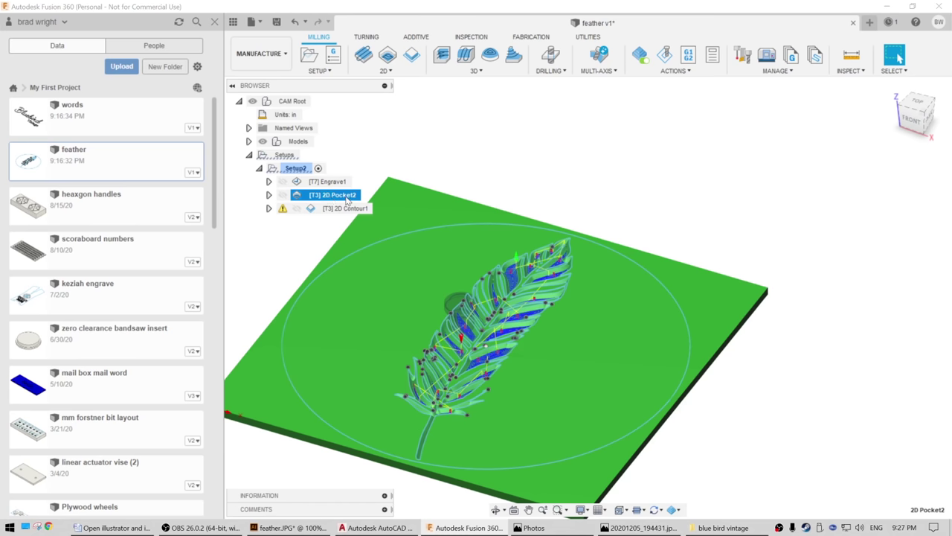
pyautogui.rightClick(350, 199)
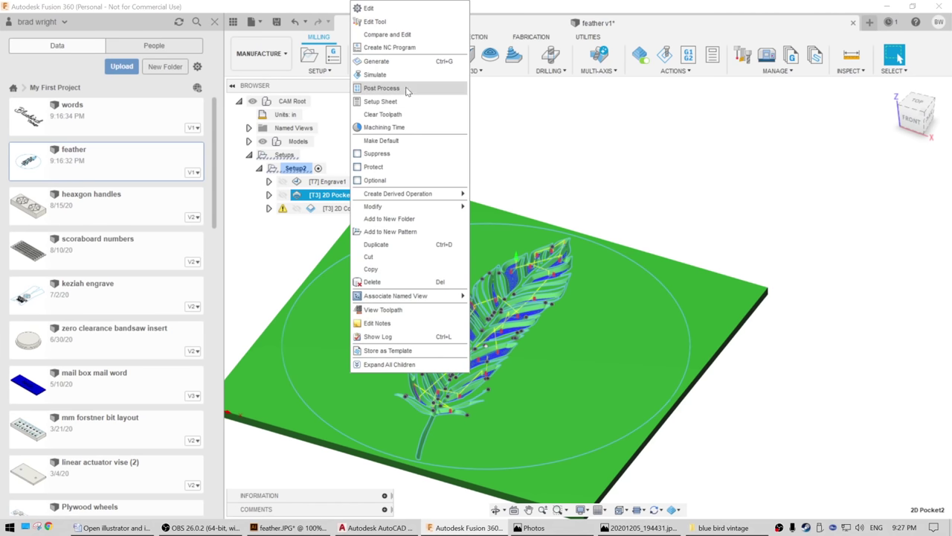
pyautogui.click(379, 85)
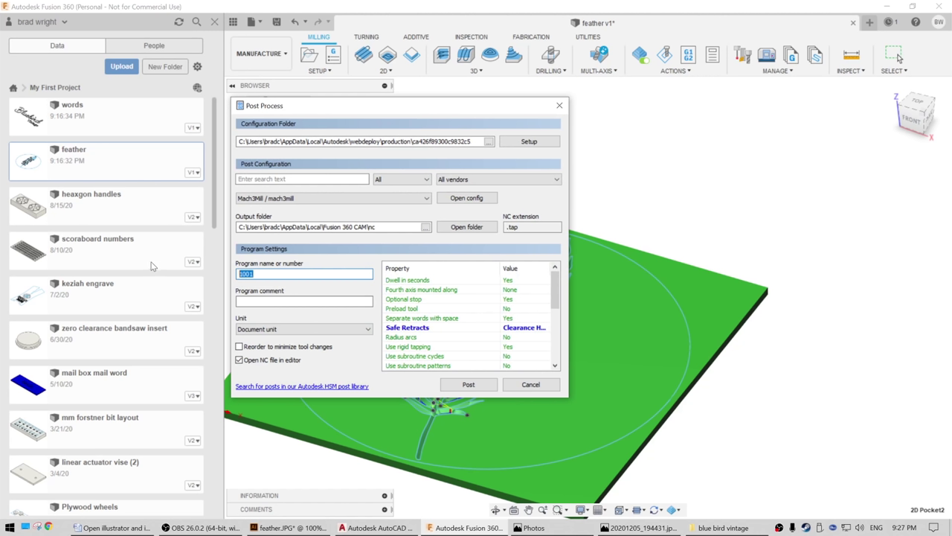
pyautogui.press('BackSpace')
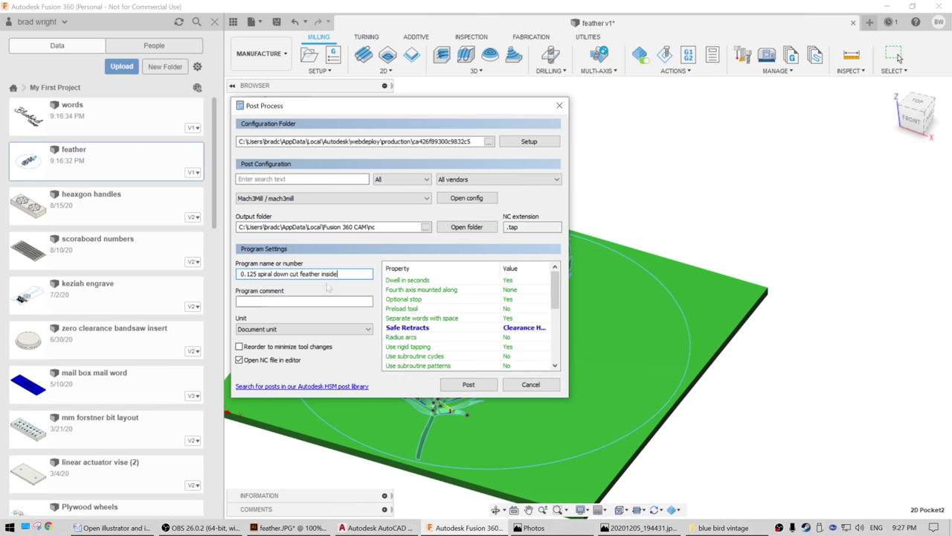
pyautogui.click(468, 384)
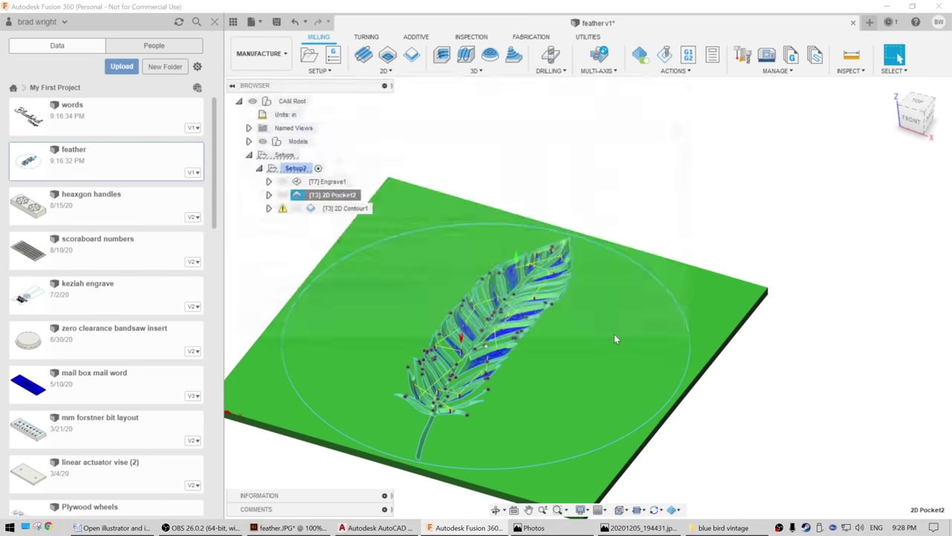
pyautogui.click(608, 328)
pyautogui.write('g0 z1')
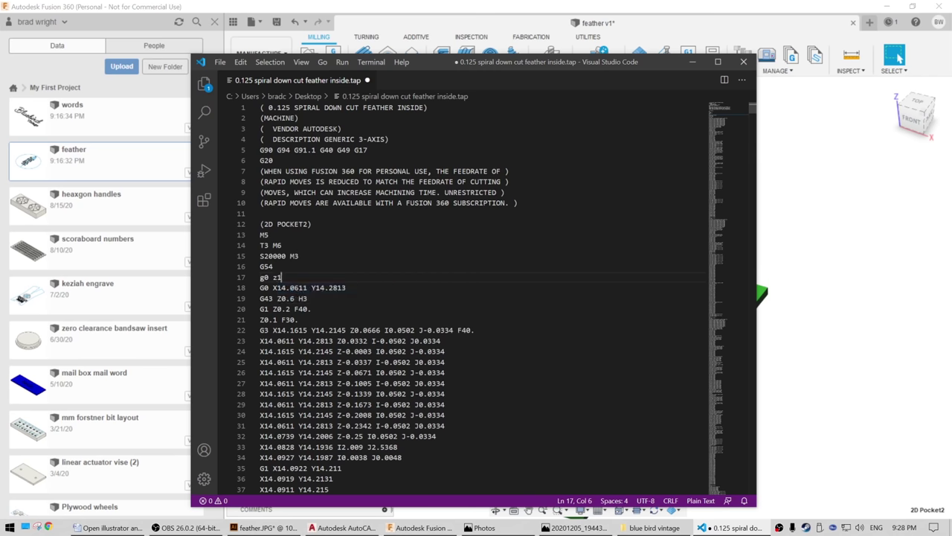
pyautogui.click(743, 62)
# - Post-process the 2D contour as "outside feather last step" and save it on the Desktop
pyautogui.click(346, 210)
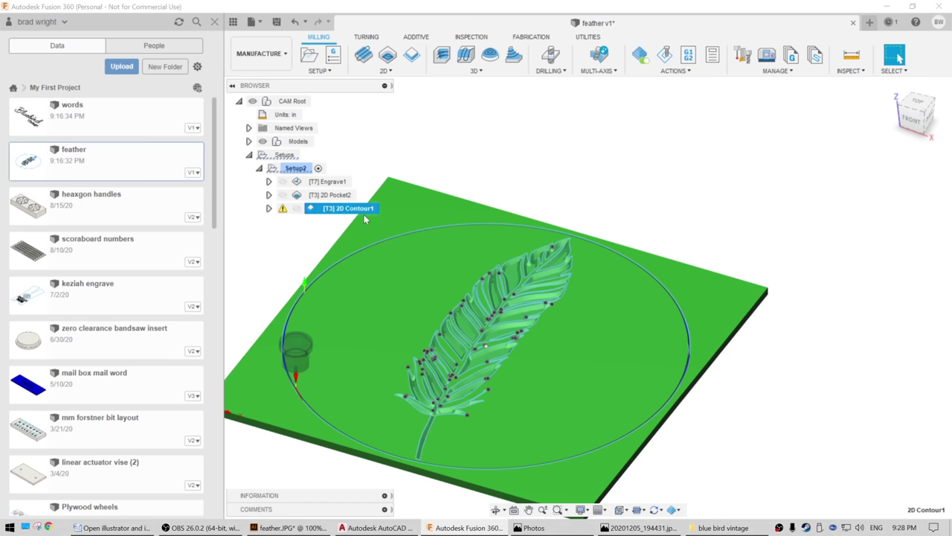
pyautogui.rightClick(355, 211)
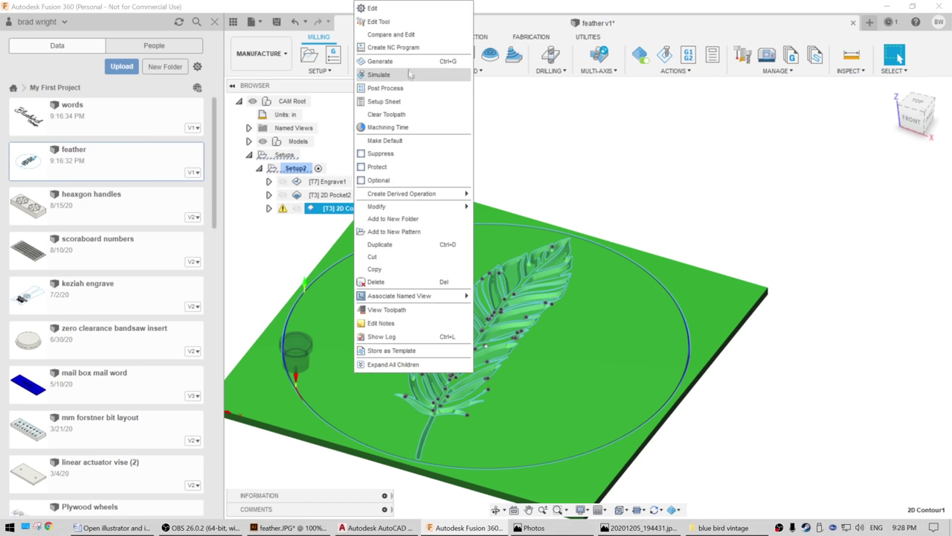
pyautogui.click(409, 87)
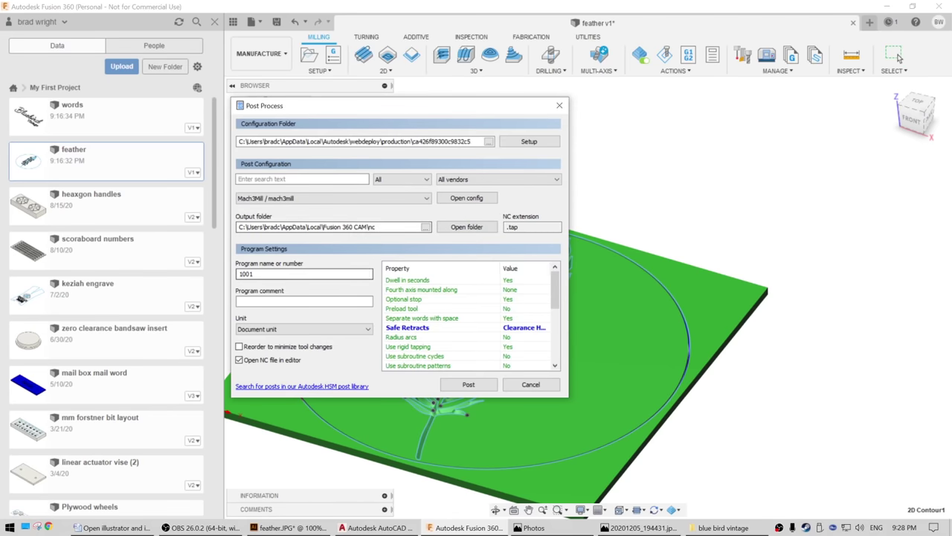
pyautogui.write('outside feather last step')
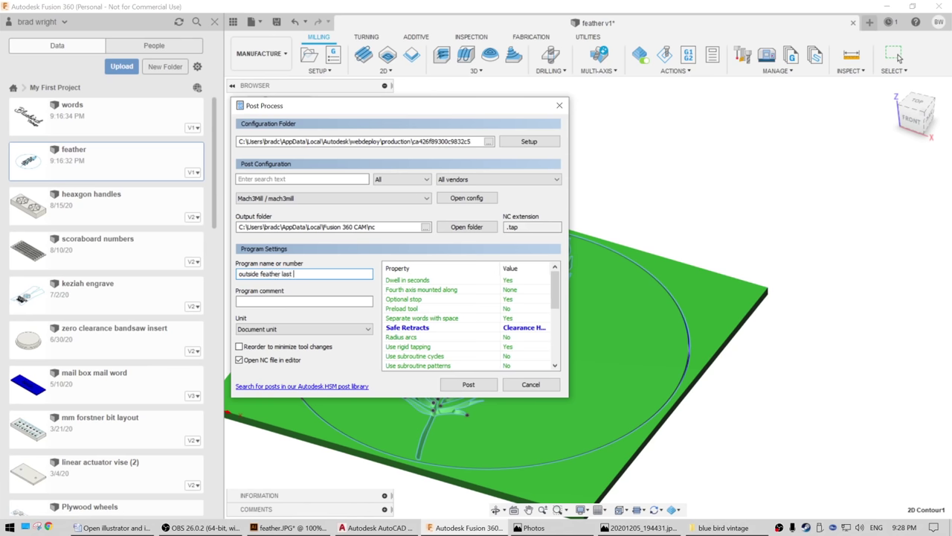
pyautogui.click(455, 384)
pyautogui.click(269, 165)
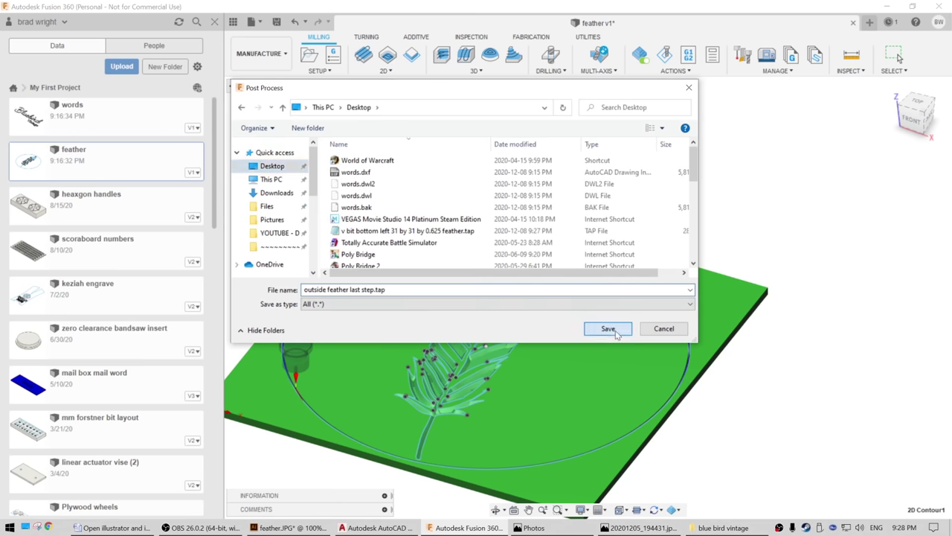
pyautogui.click(607, 328)
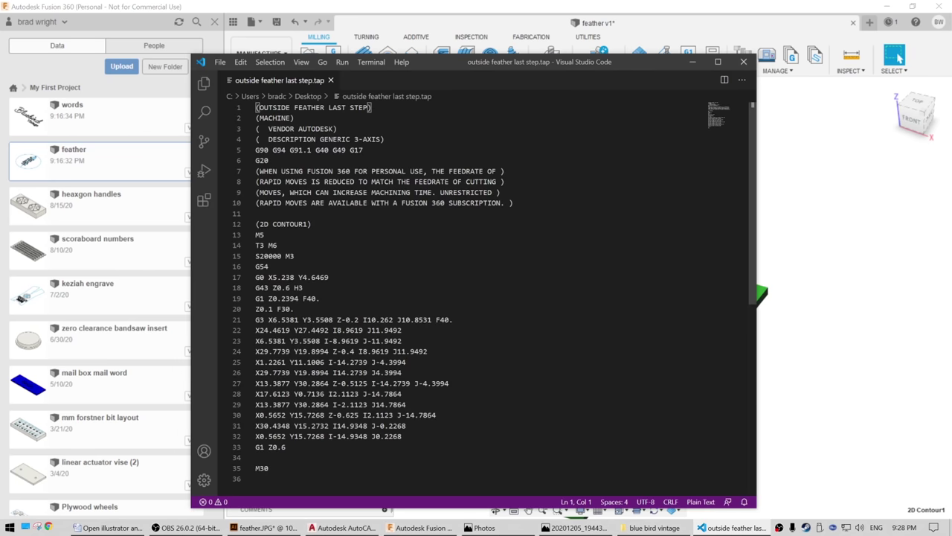
# - Insert a "g0 z1" line after G54 in the contour code, save the file and close the editor
pyautogui.click(360, 277)
pyautogui.press('Delete')
pyautogui.write('g0')
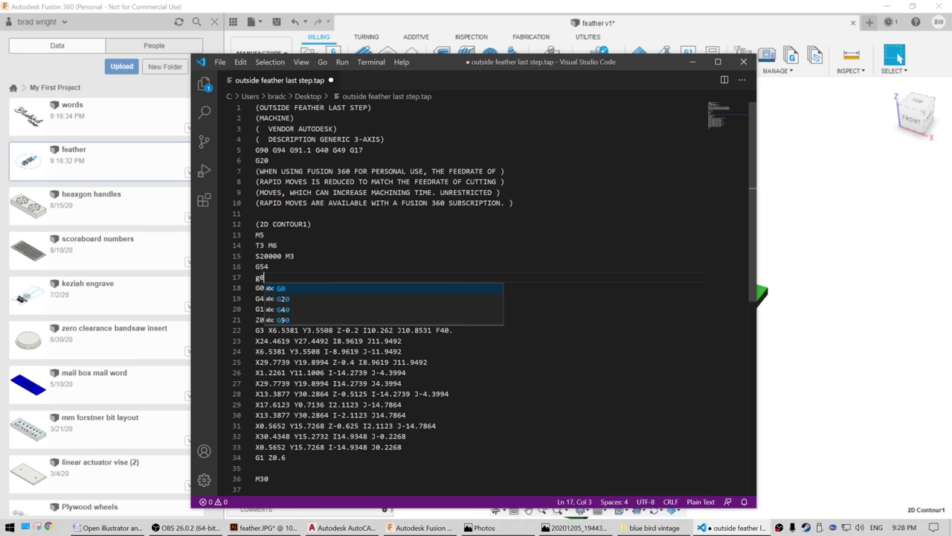
pyautogui.write('z  z1')
pyautogui.hotkey('ctrl', 's')
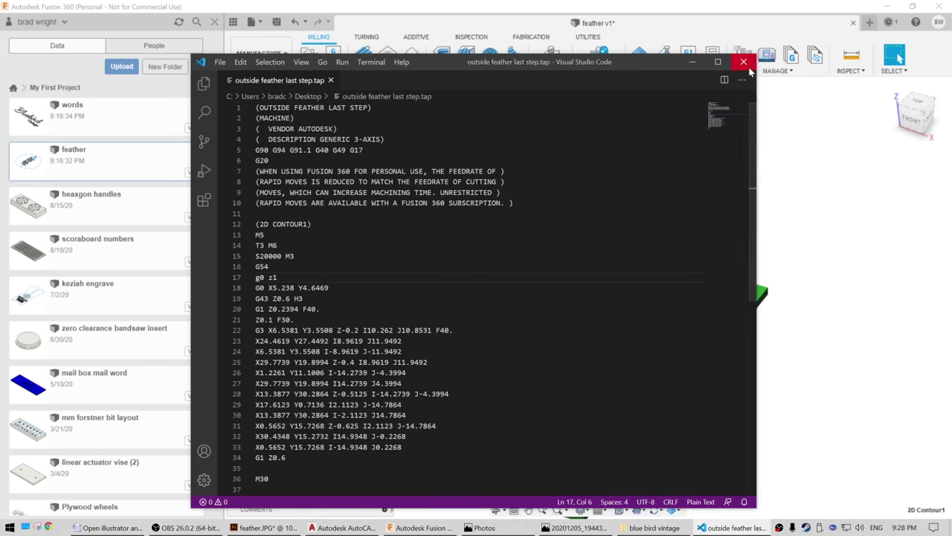
pyautogui.hotkey('alt', 'F4')
# - Open the words design and switch it to the Manufacture workspace
pyautogui.click(287, 238)
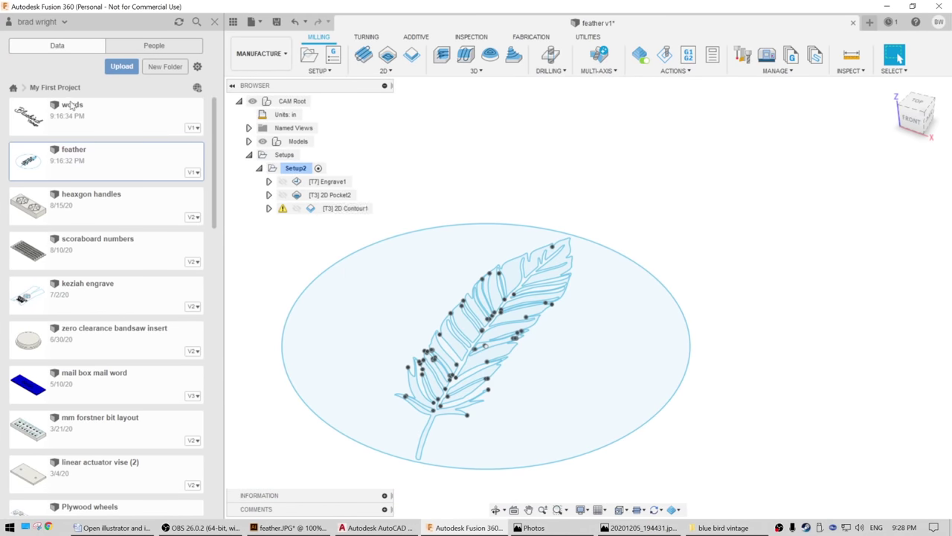
pyautogui.doubleClick(107, 122)
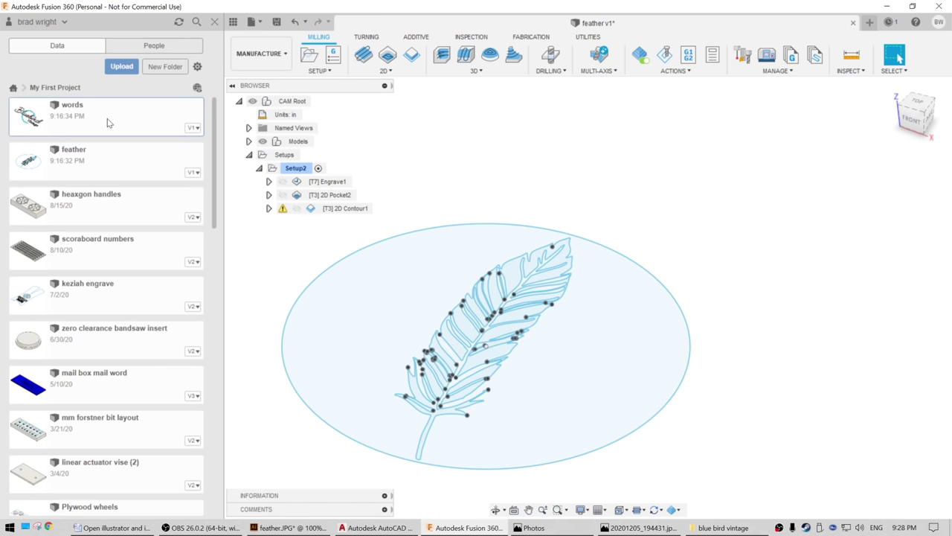
pyautogui.click(261, 54)
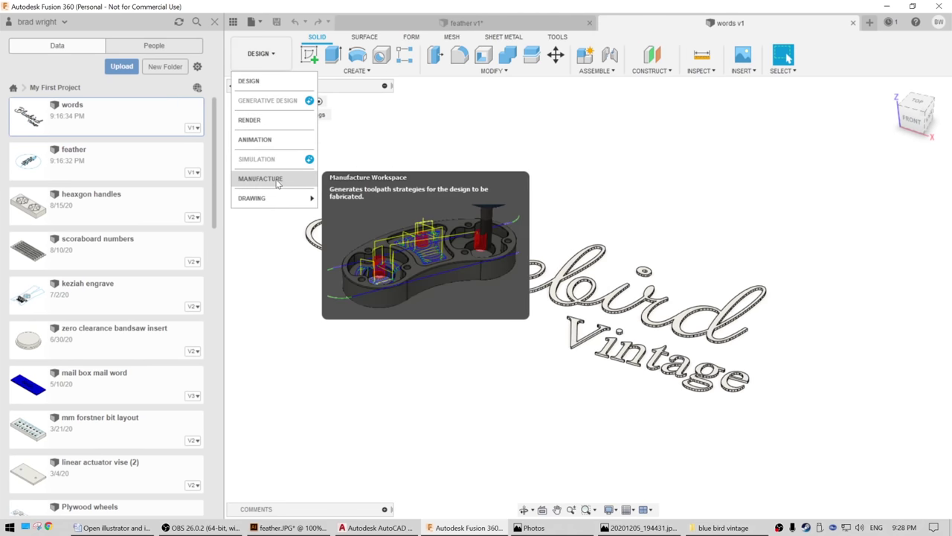
pyautogui.click(277, 179)
# - Create a new setup with a fixed size box stock 28 in wide, 12 in deep and 0.125 in high
pyautogui.click(320, 71)
pyautogui.click(327, 83)
pyautogui.click(911, 201)
pyautogui.click(902, 215)
pyautogui.click(904, 234)
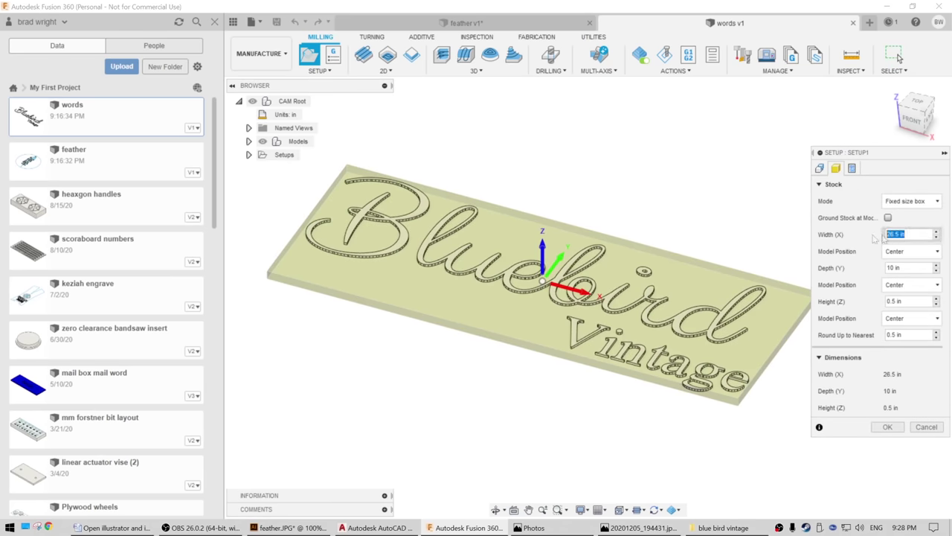
pyautogui.write('28')
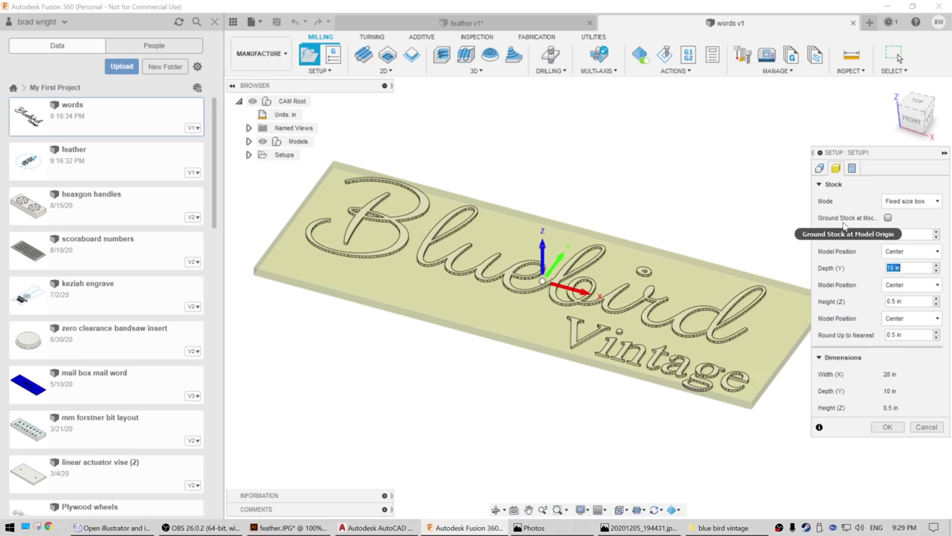
pyautogui.write('12')
pyautogui.press('Tab')
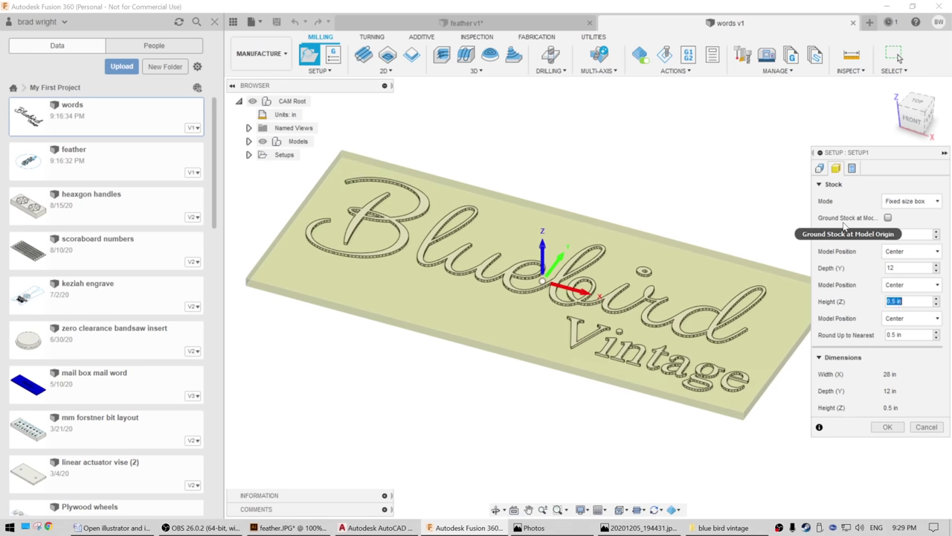
pyautogui.press('BackSpace')
pyautogui.write('.125')
pyautogui.press('Tab')
# - Place the setup's origin on the stock box point at the front-left corner and accept the setup
pyautogui.scroll(3, 442, 256)
pyautogui.moveTo(442, 256)
pyautogui.keyDown('shift'); pyautogui.mouseDown(button='middle')
pyautogui.moveTo(506, 260)
pyautogui.moveTo(476, 310)
pyautogui.moveTo(452, 254)
pyautogui.mouseUp(button='middle'); pyautogui.keyUp('shift')
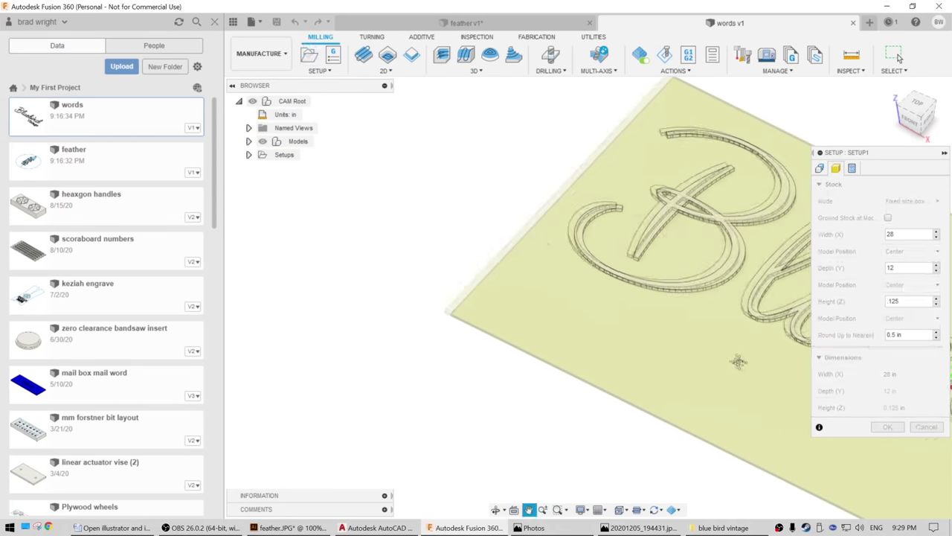
pyautogui.click(820, 168)
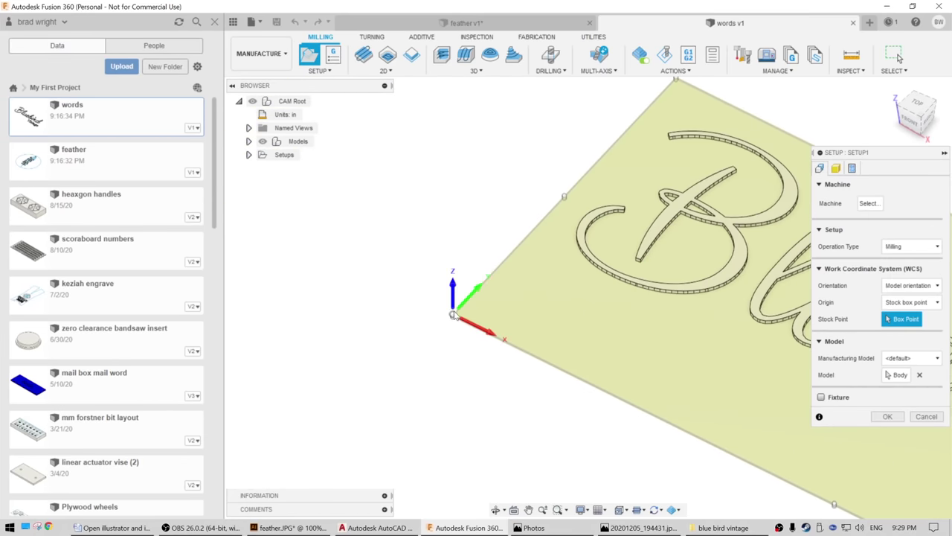
pyautogui.scroll(2, 463, 358)
pyautogui.scroll(-1, 459, 345)
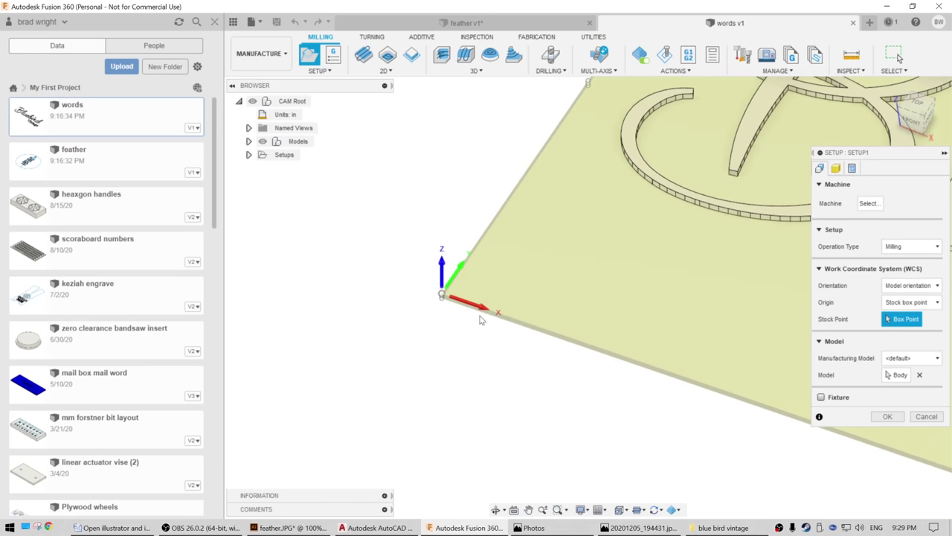
pyautogui.scroll(-1, 488, 345)
pyautogui.scroll(-3, 489, 345)
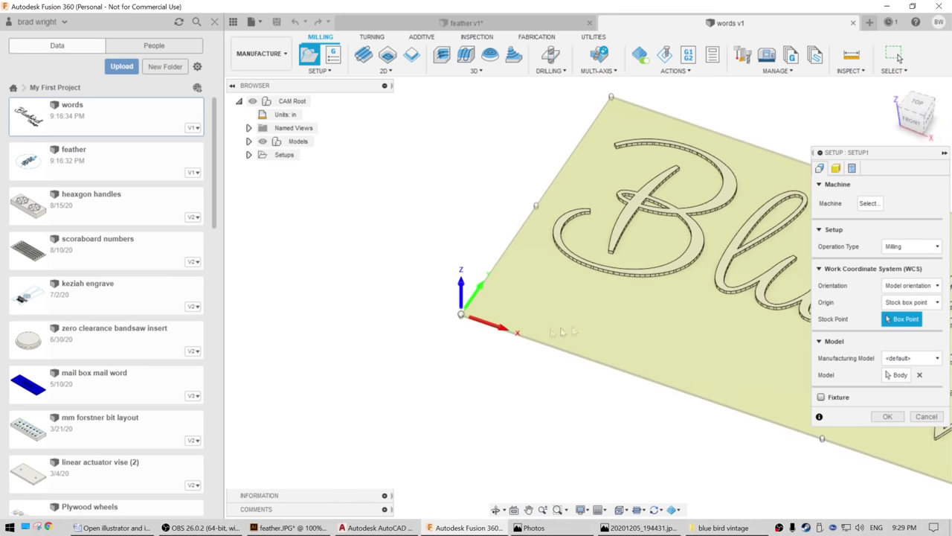
pyautogui.moveTo(489, 345); pyautogui.dragTo(401, 329, button='middle')
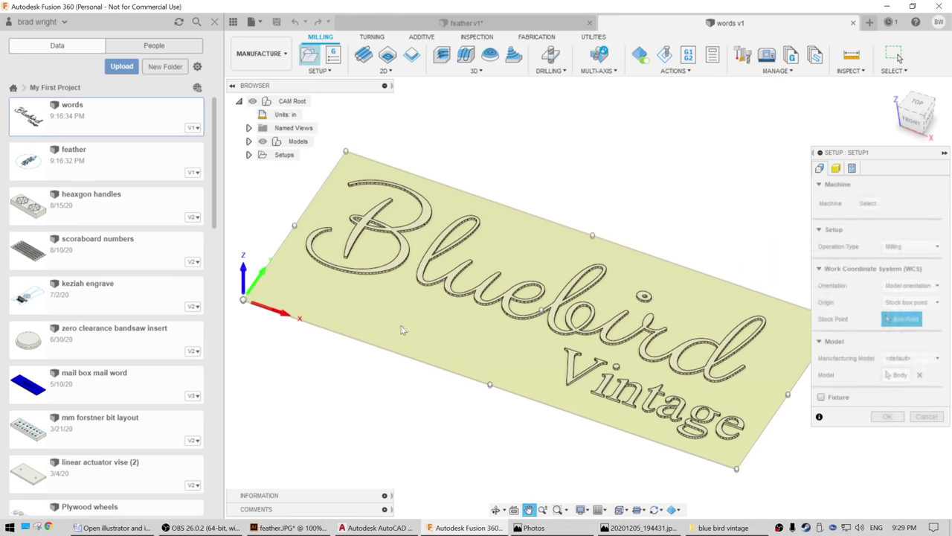
pyautogui.click(887, 416)
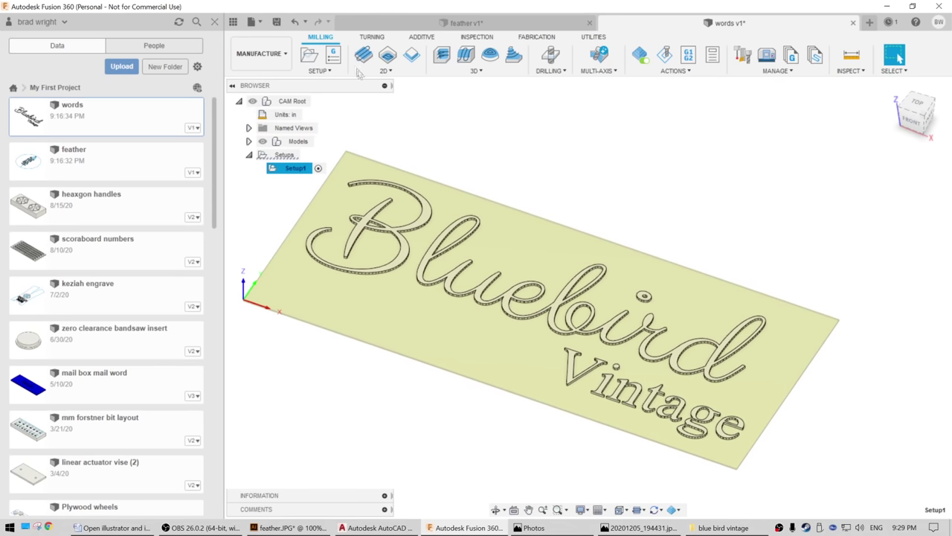
# - Start a 2D Contour operation and assign it tool 3, the 0.127 in flat end mill (1/8" spiral down cut)
pyautogui.click(386, 70)
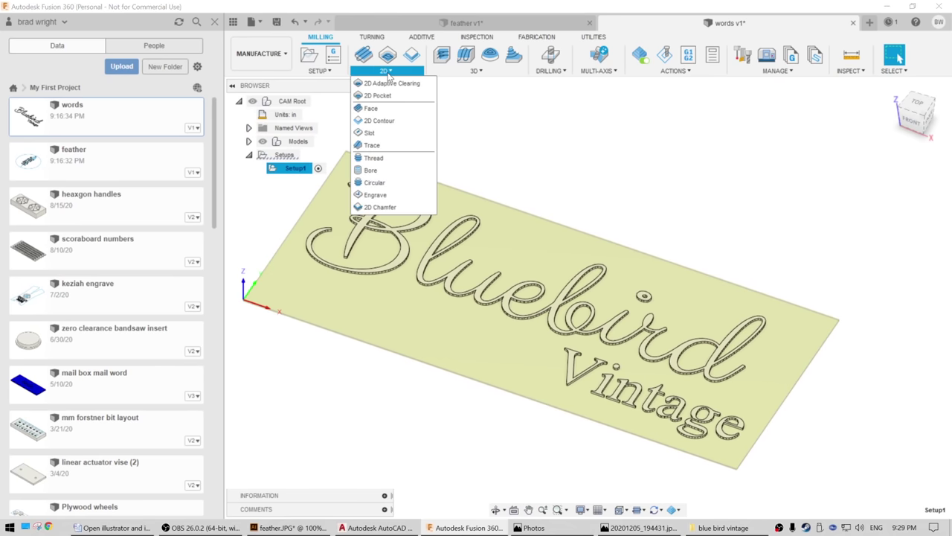
pyautogui.click(399, 122)
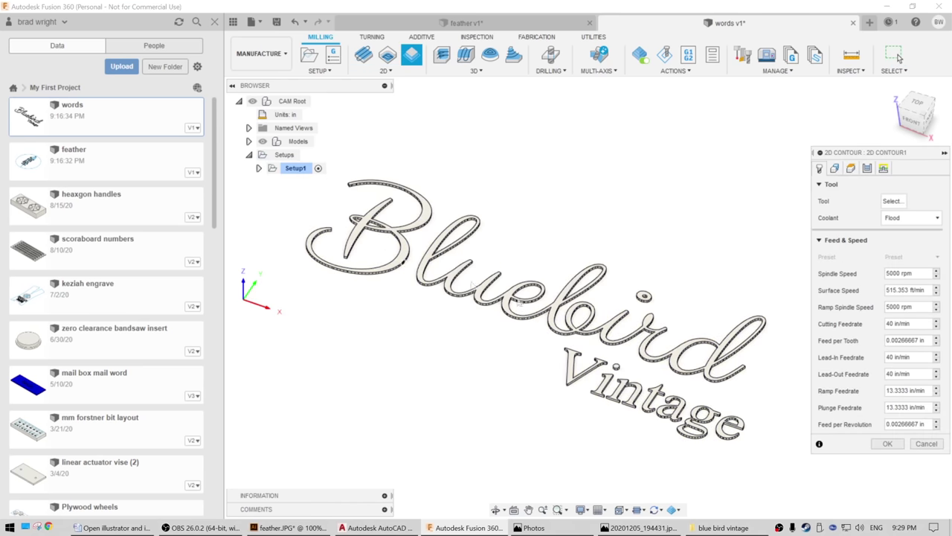
pyautogui.click(893, 201)
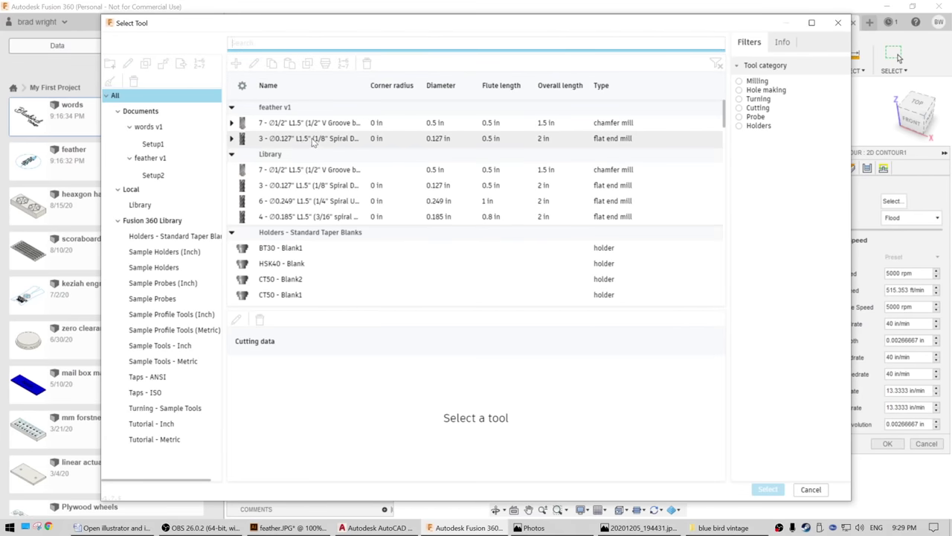
pyautogui.doubleClick(314, 140)
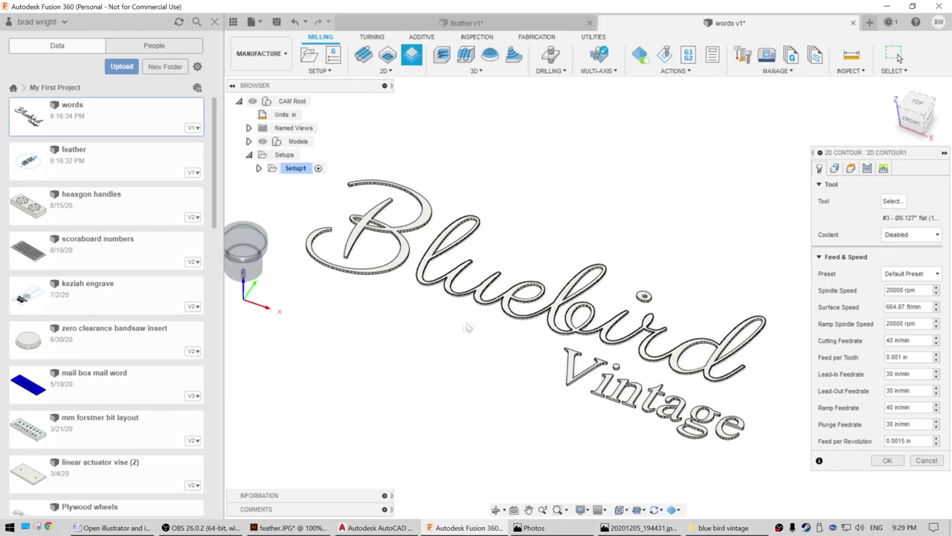
# - Select the outlines and inner loops of the large "Bluebird" lettering as machining contours, starting from the B
pyautogui.click(834, 168)
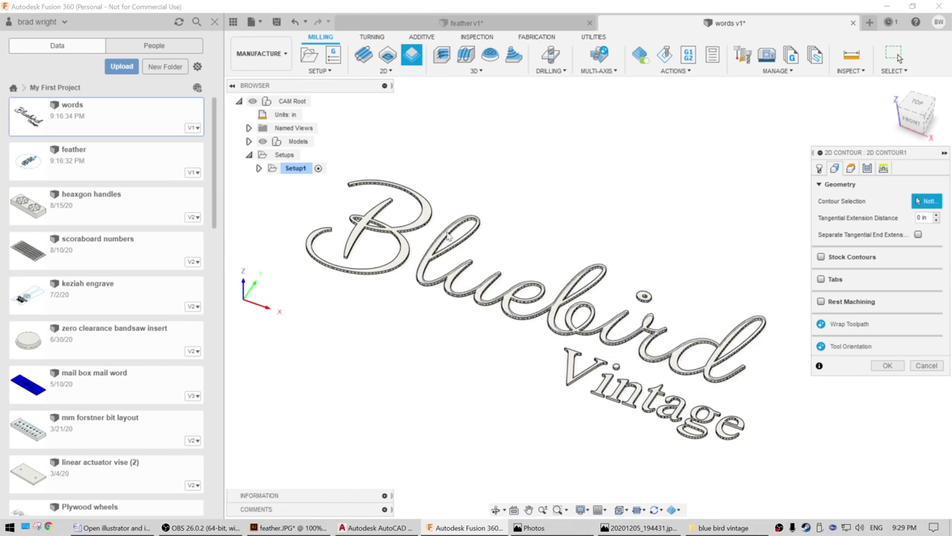
pyautogui.click(331, 218)
pyautogui.scroll(5, 331, 218)
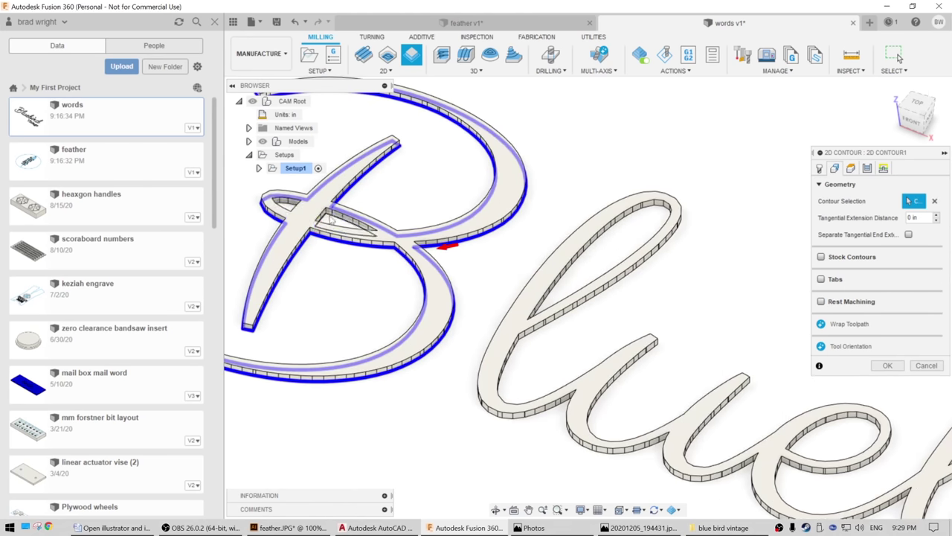
pyautogui.scroll(-3, 331, 218)
pyautogui.click(504, 300)
pyautogui.scroll(3, 736, 327)
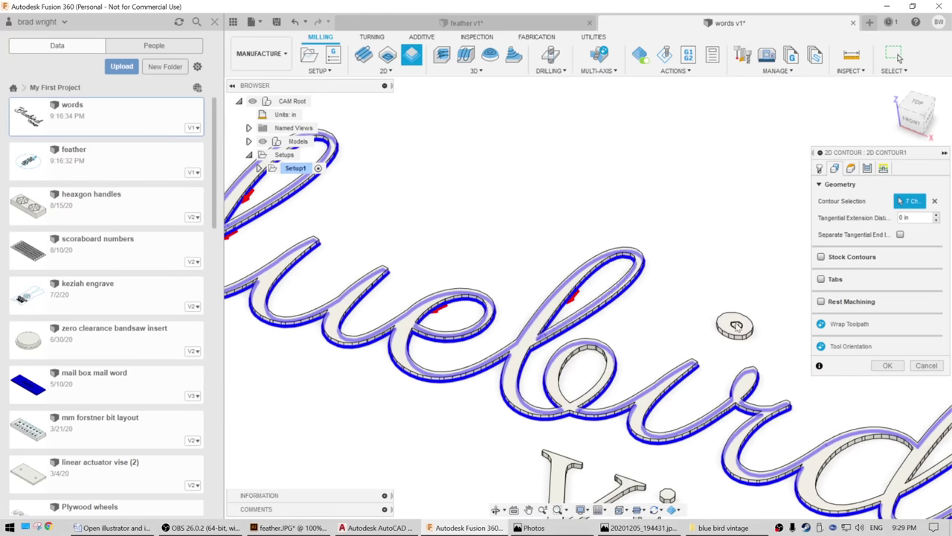
pyautogui.scroll(2, 736, 327)
pyautogui.moveTo(736, 327); pyautogui.dragTo(403, 140, button='middle')
# - Add the remaining "Bluebird" contours and the outlines and inner loops of the "Vintage" letters to the contour selection
pyautogui.click(549, 350)
pyautogui.scroll(-2, 473, 324)
pyautogui.click(432, 305)
pyautogui.click(538, 302)
pyautogui.click(513, 349)
pyautogui.click(554, 357)
pyautogui.click(613, 372)
pyautogui.click(659, 394)
pyautogui.click(707, 417)
pyautogui.click(736, 409)
pyautogui.click(755, 439)
pyautogui.click(807, 445)
pyautogui.scroll(-5, 454, 305)
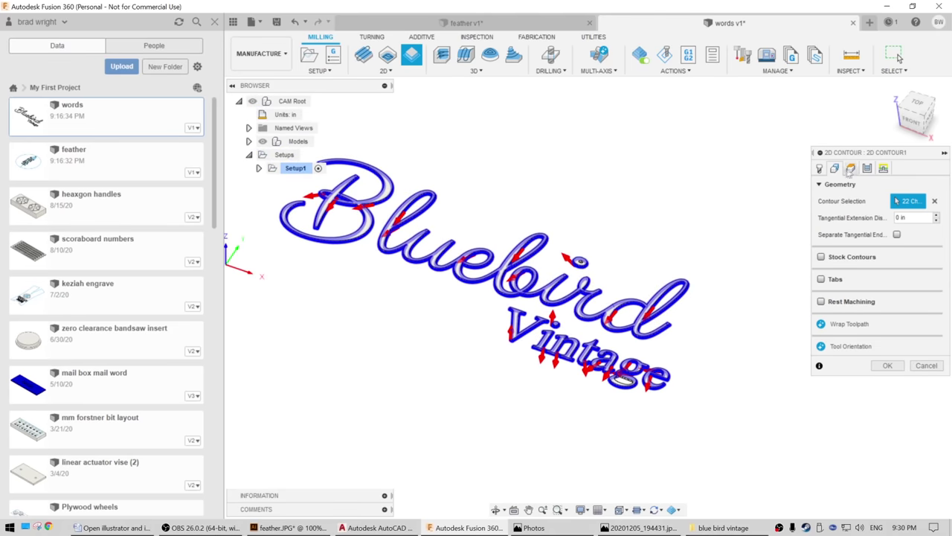
# - Set the contour's bottom height offset to -.05 in from the selected contours
pyautogui.click(851, 168)
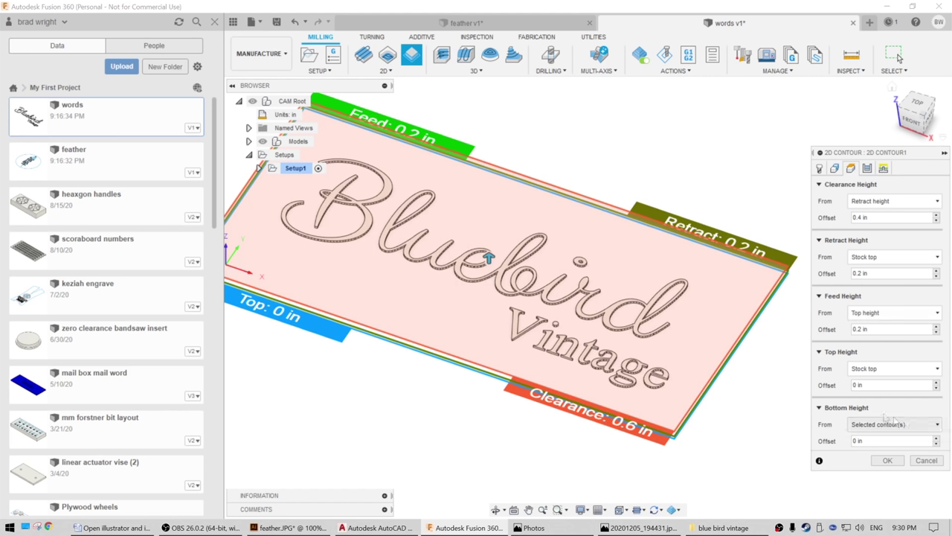
pyautogui.click(867, 440)
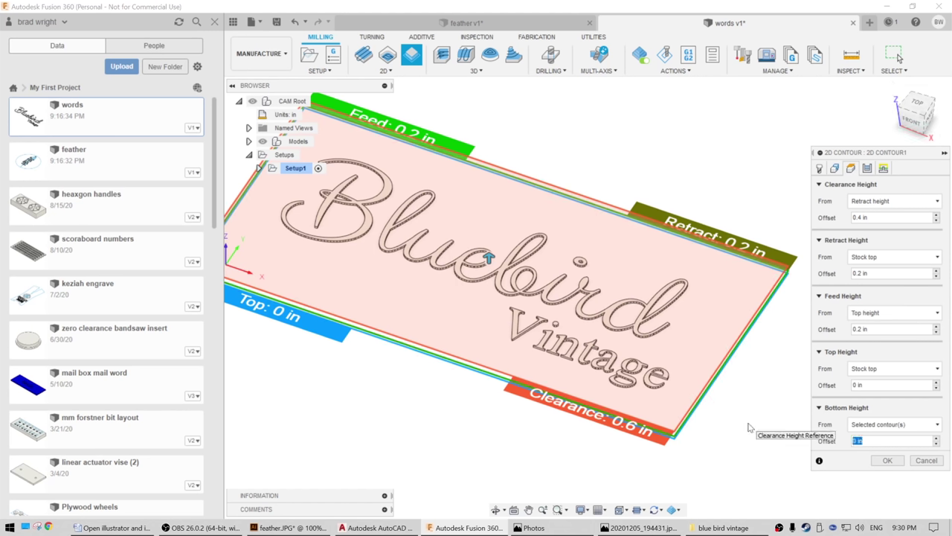
pyautogui.write('-')
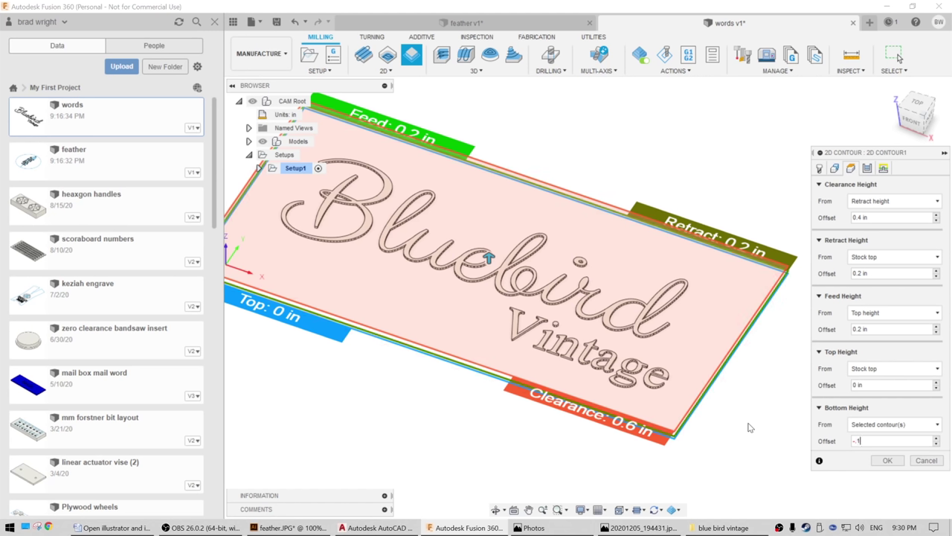
pyautogui.write('.05')
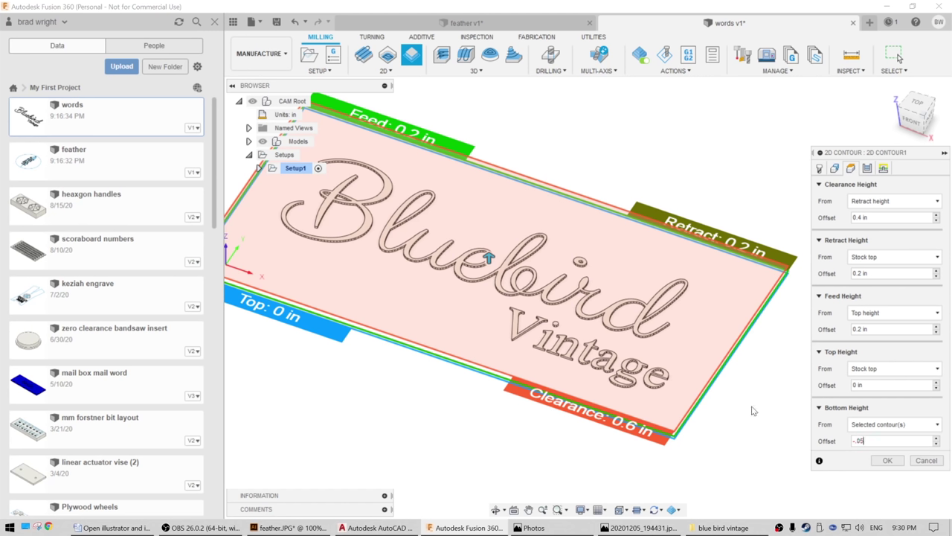
# - Turn on Preserve Order for the contour passes and disable both the lead-in and the lead-out
pyautogui.click(867, 168)
pyautogui.scroll(-3, 824, 439)
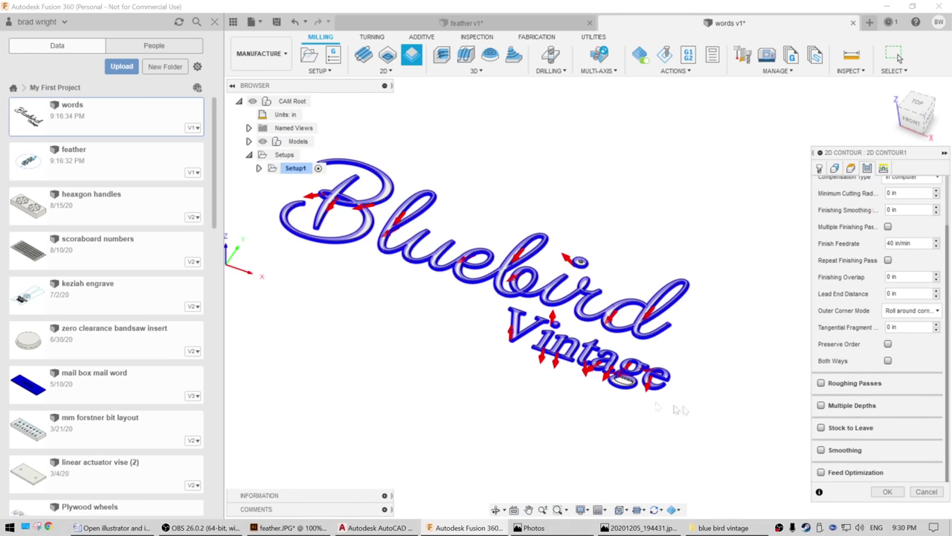
pyautogui.scroll(3, 909, 361)
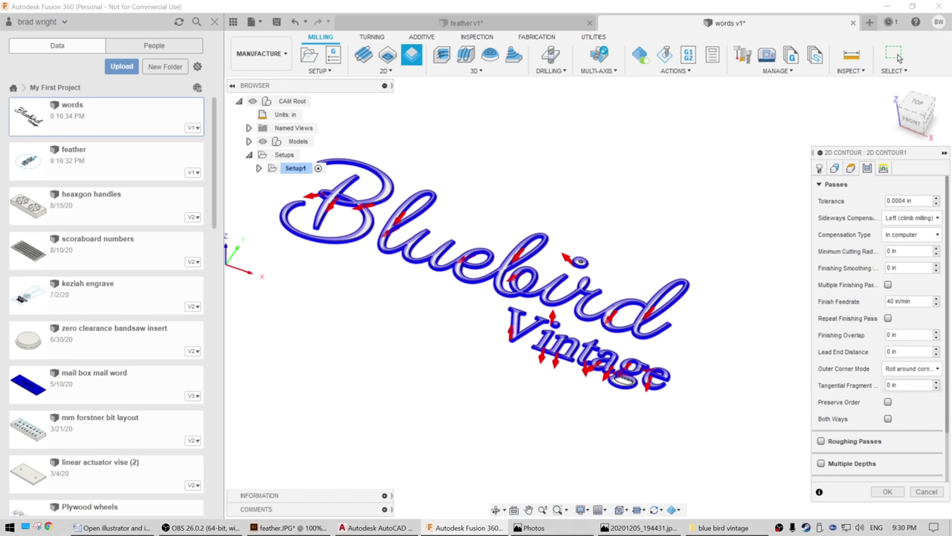
pyautogui.click(888, 402)
pyautogui.click(883, 168)
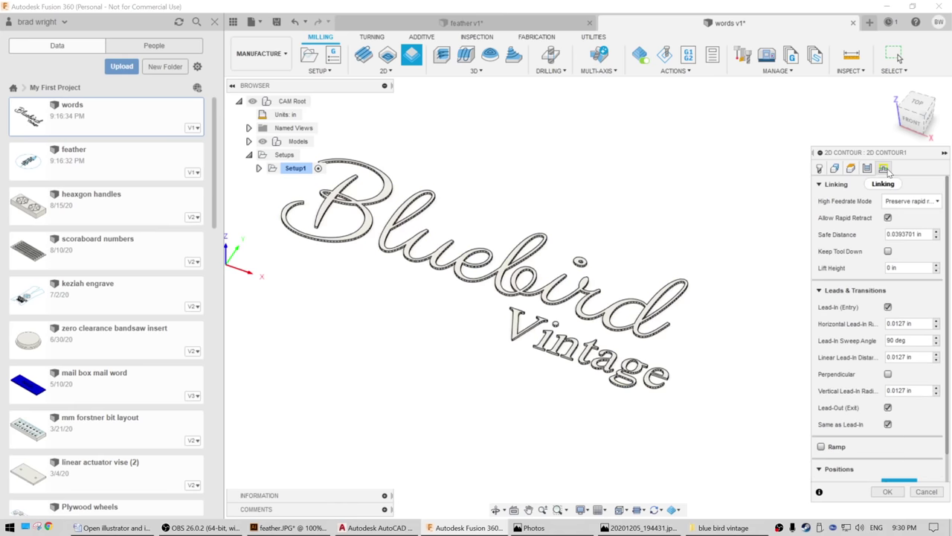
pyautogui.click(888, 307)
pyautogui.click(887, 324)
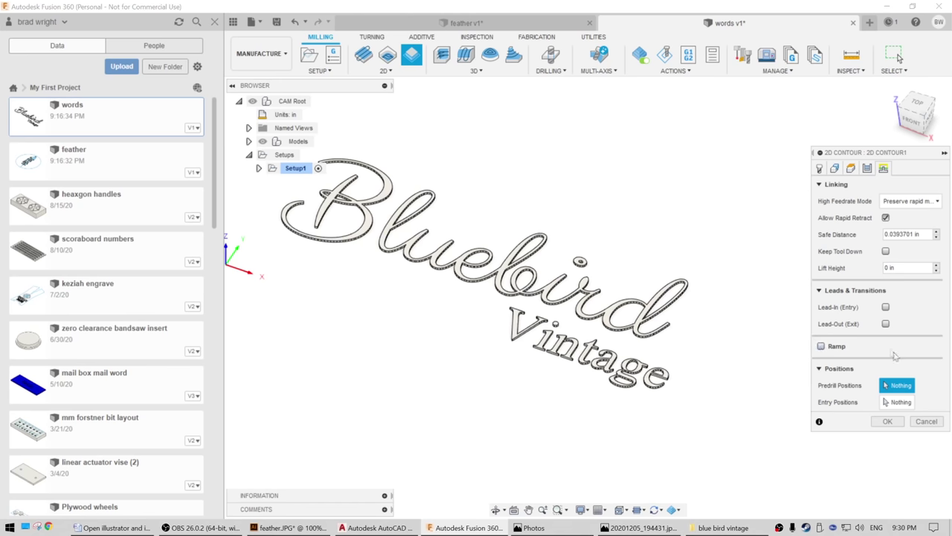
# - Enable rectangular tabs positioned at points, with a width of .25 in and a height of .1 in
pyautogui.click(836, 169)
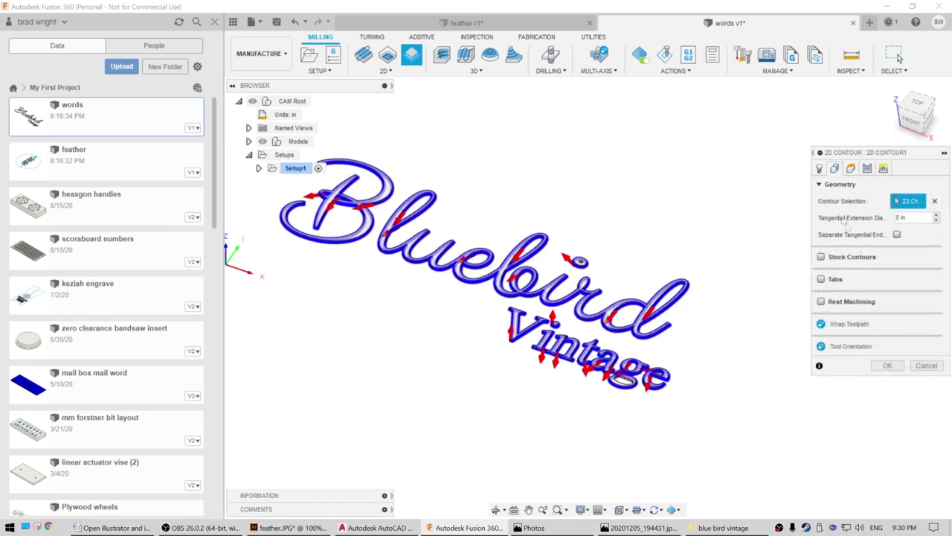
pyautogui.click(822, 280)
pyautogui.scroll(5, 679, 391)
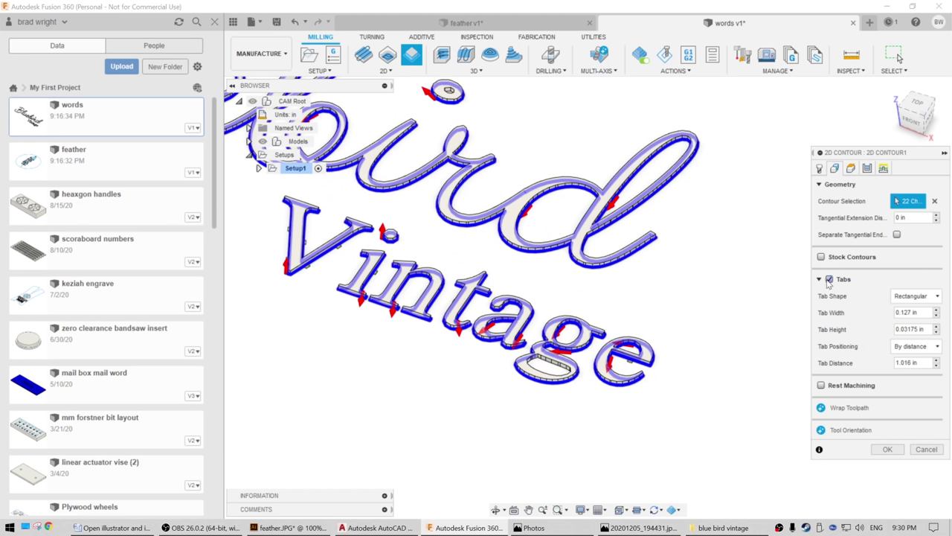
pyautogui.click(916, 346)
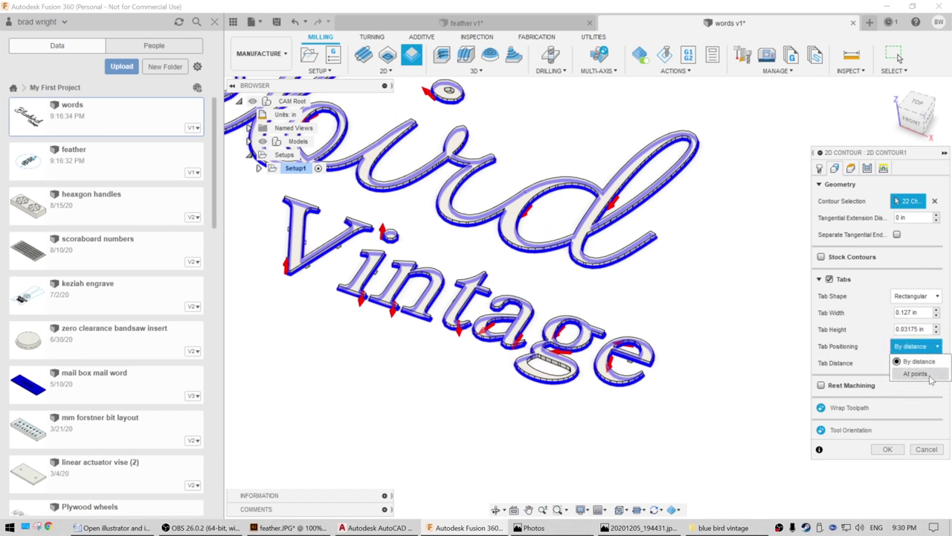
pyautogui.click(923, 364)
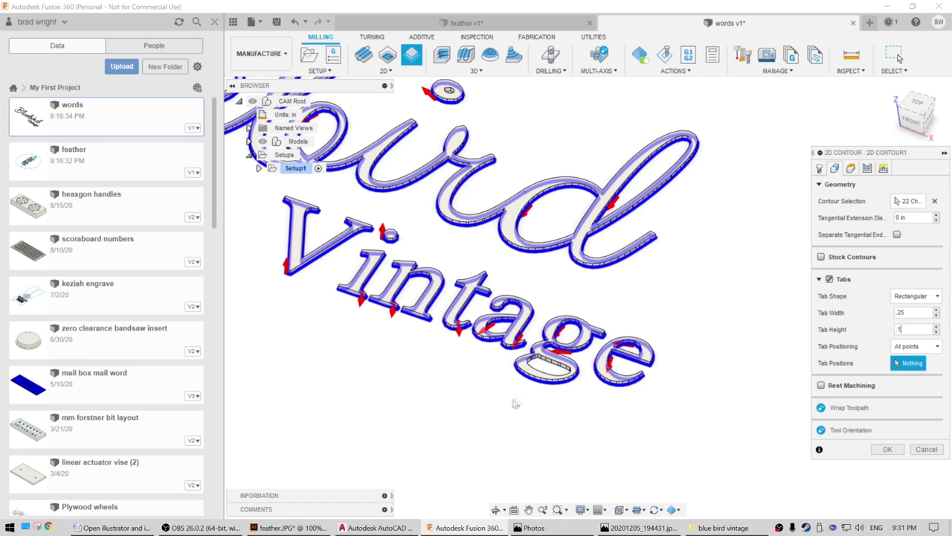
# - Add the lower loop of the g to the contours, place tab points around the letters of both words and accept the operation
pyautogui.click(912, 206)
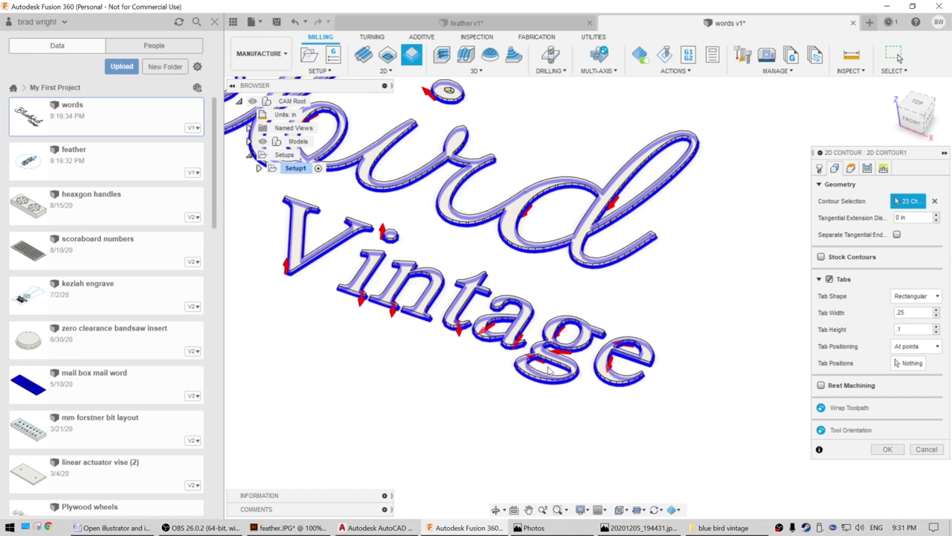
pyautogui.click(911, 363)
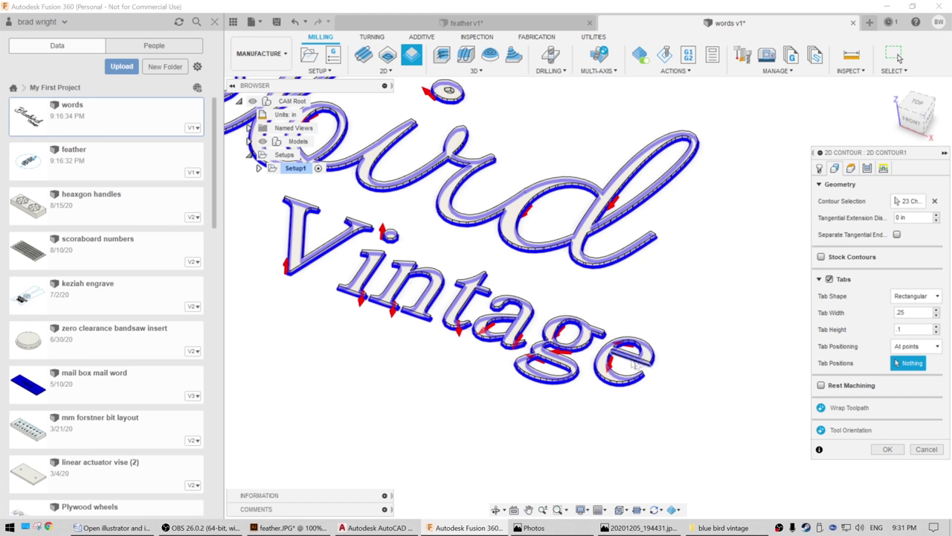
pyautogui.click(326, 254)
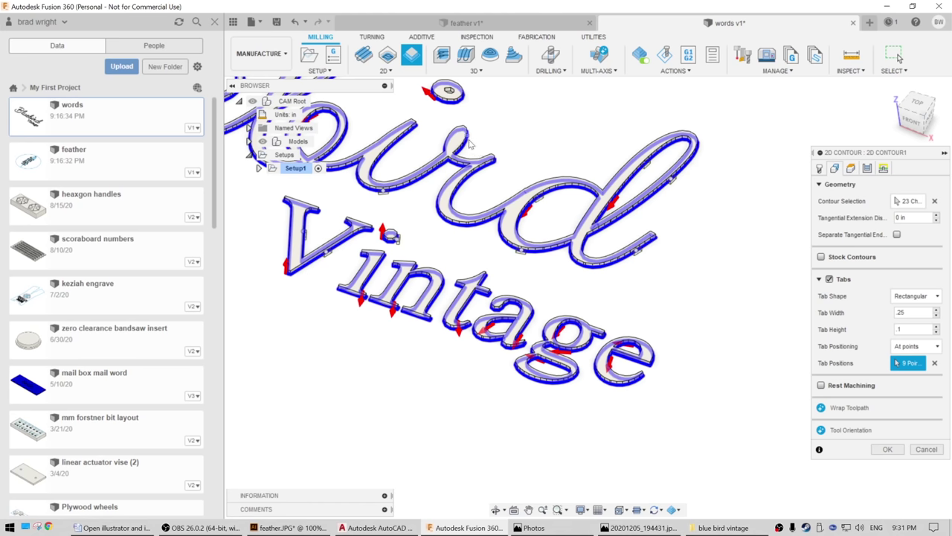
pyautogui.moveTo(427, 123); pyautogui.dragTo(471, 162, button='middle')
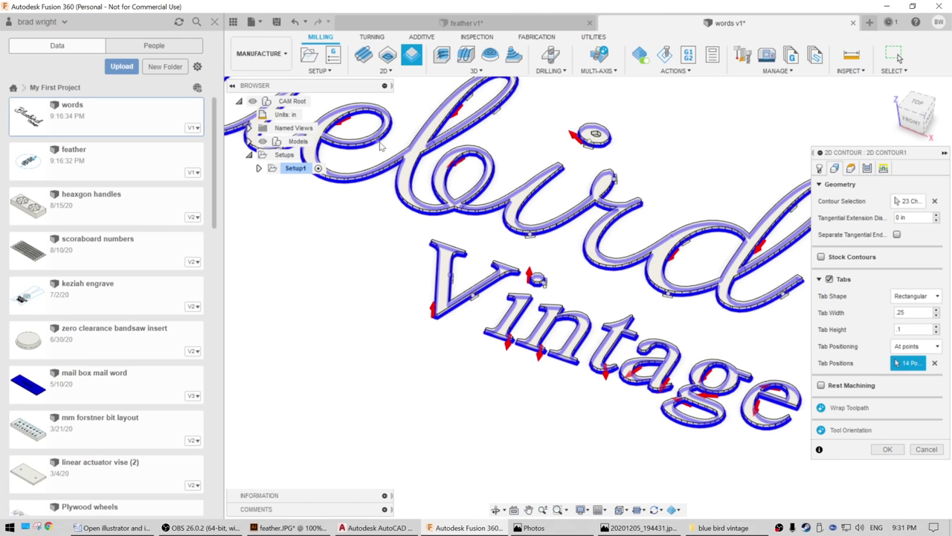
pyautogui.moveTo(320, 195); pyautogui.dragTo(525, 250, button='middle')
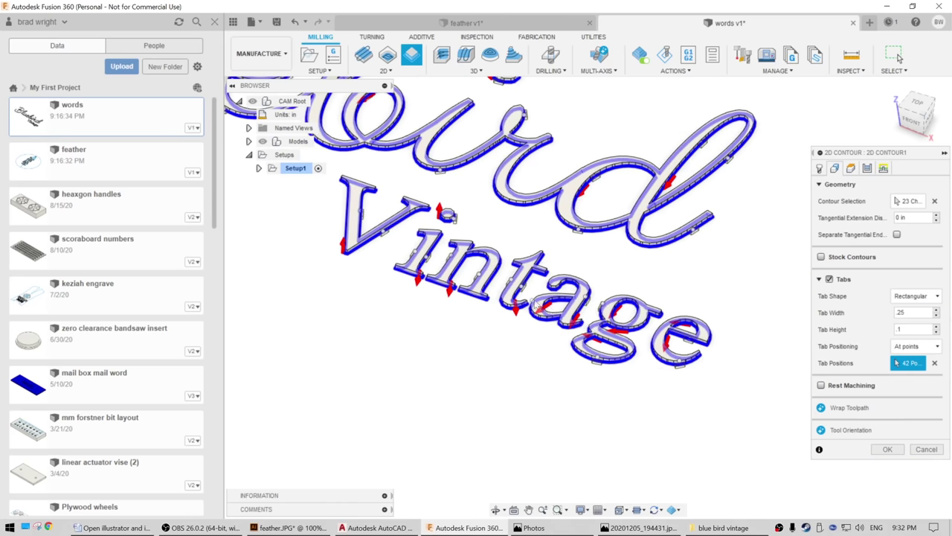
pyautogui.scroll(-4, 733, 386)
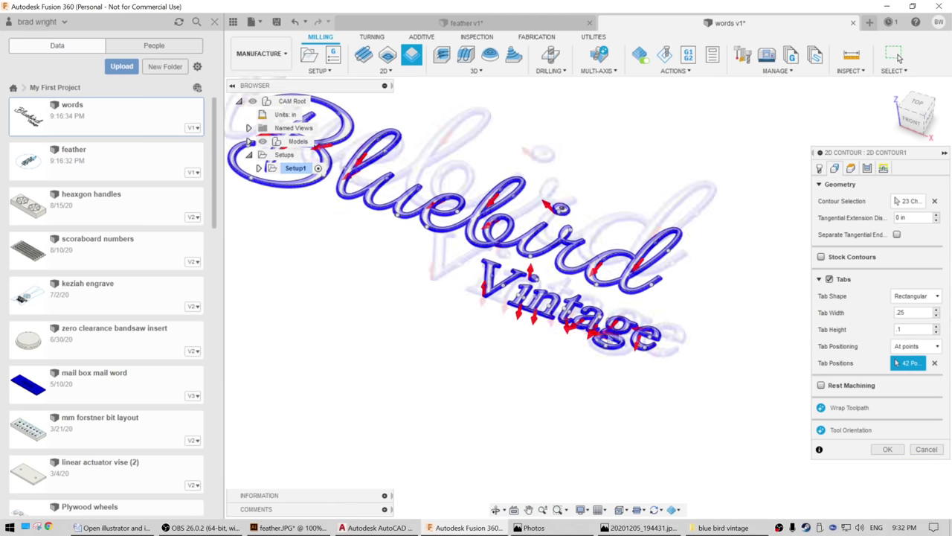
pyautogui.click(887, 449)
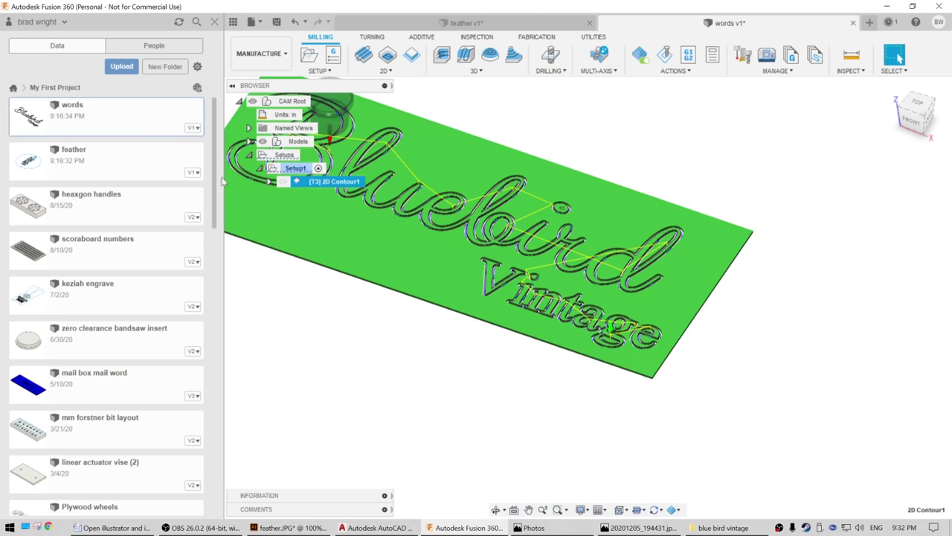
# - Simulate the lettering's 2D Contour toolpath and check its machining time statistics
pyautogui.rightClick(320, 181)
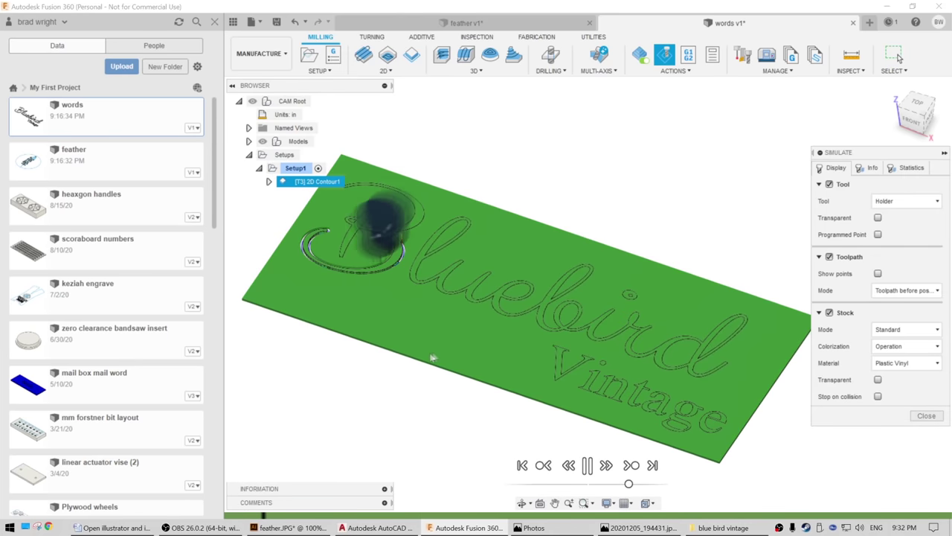
pyautogui.click(912, 167)
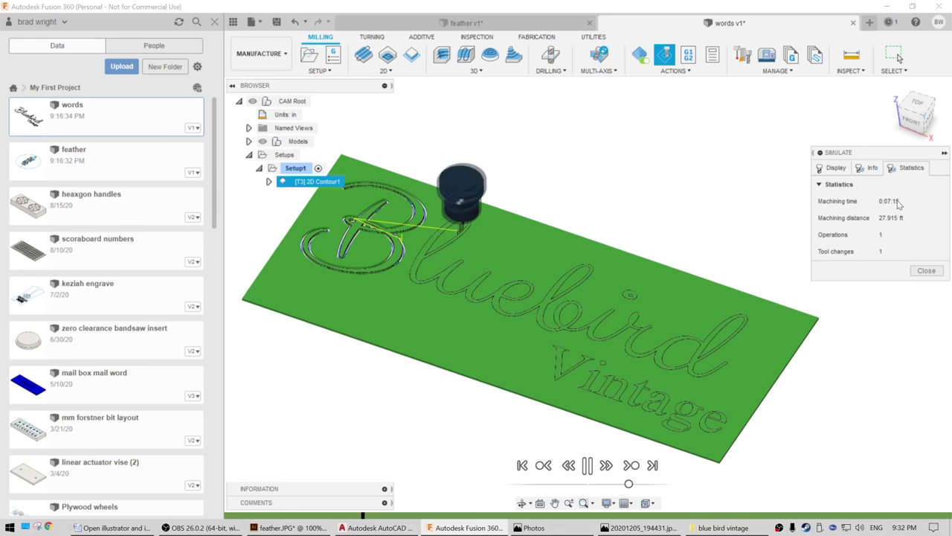
pyautogui.click(831, 167)
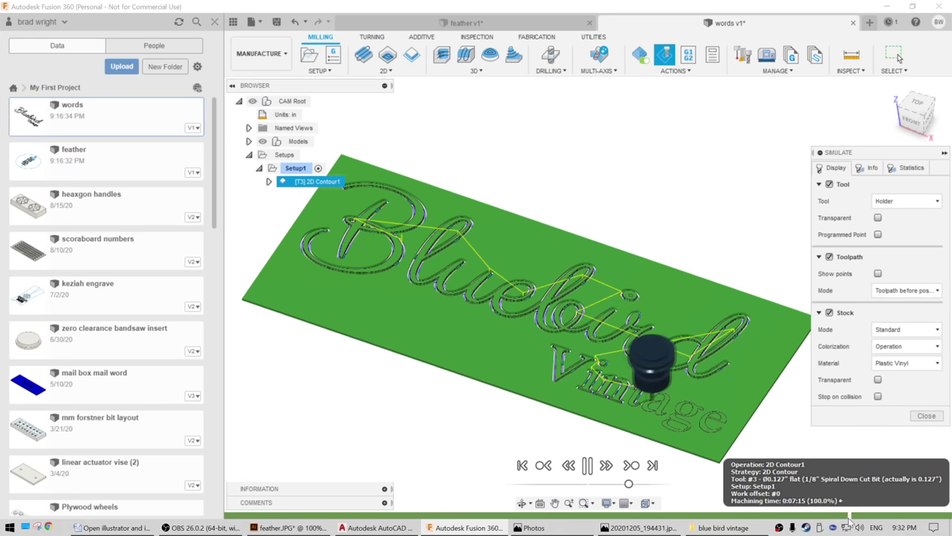
# - Examine the cuts and the tabs around the letters and the dots of the i's in the simulated stock
pyautogui.scroll(8, 714, 376)
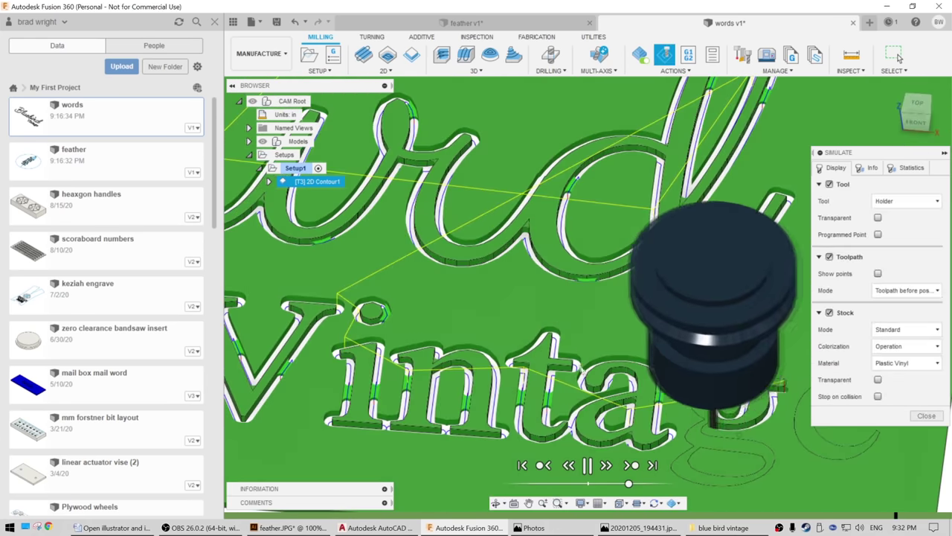
pyautogui.scroll(-6, 641, 348)
pyautogui.scroll(-8, 640, 348)
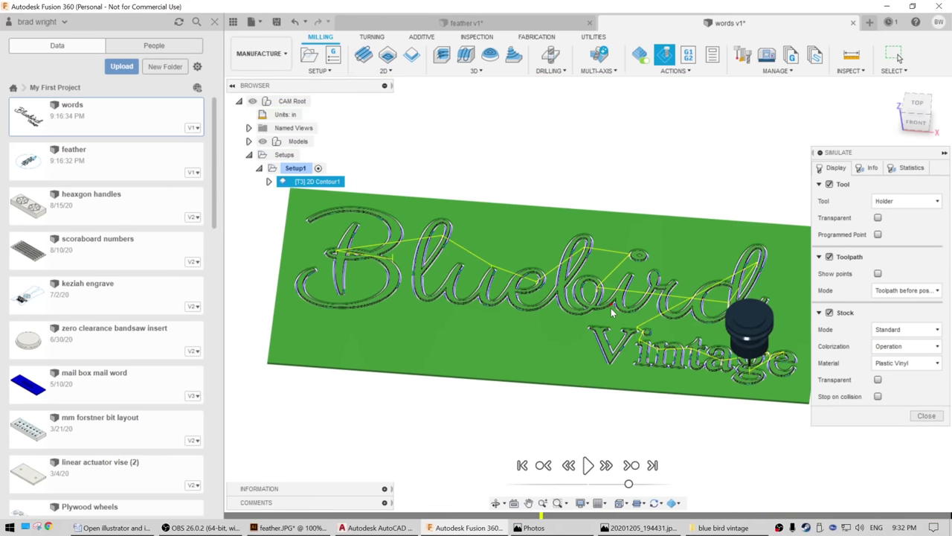
pyautogui.scroll(10, 634, 253)
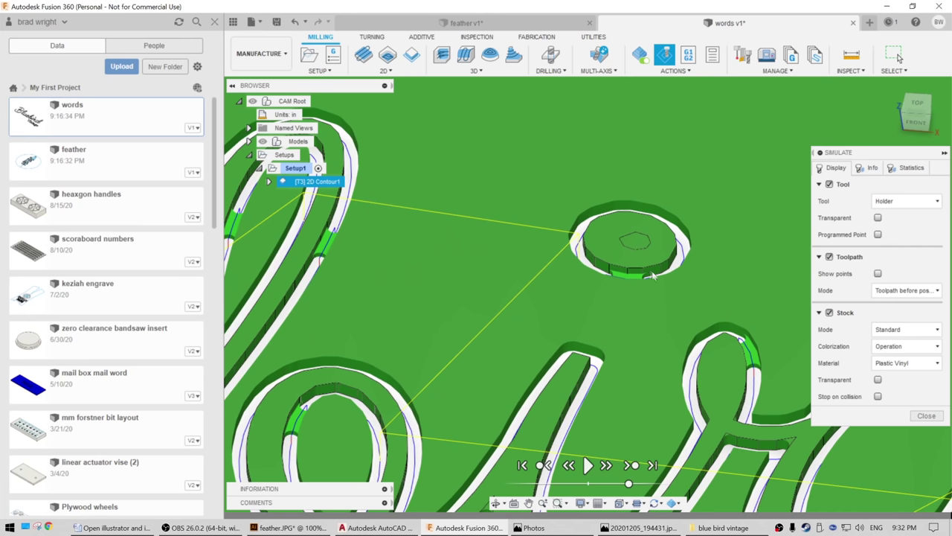
pyautogui.scroll(-3, 614, 232)
pyautogui.scroll(-10, 429, 341)
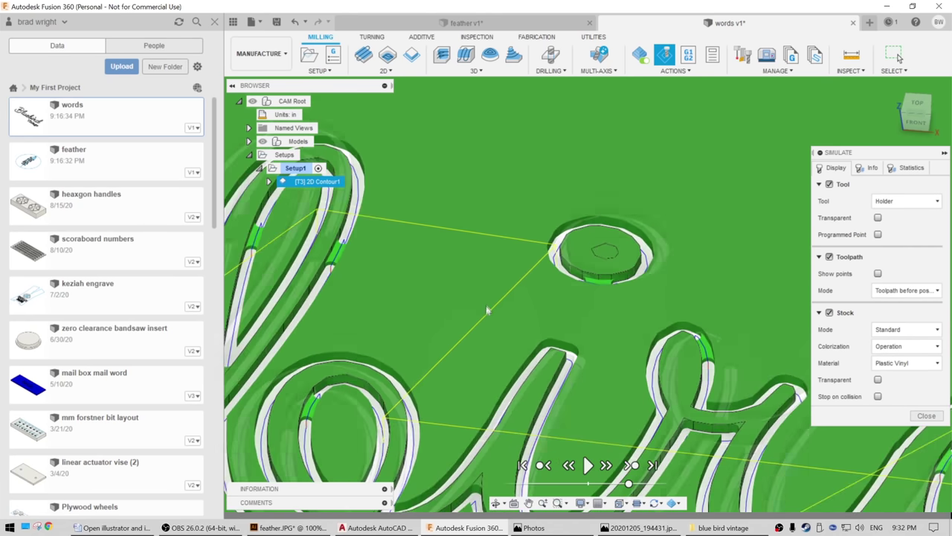
pyautogui.moveTo(429, 342); pyautogui.dragTo(531, 307, button='middle')
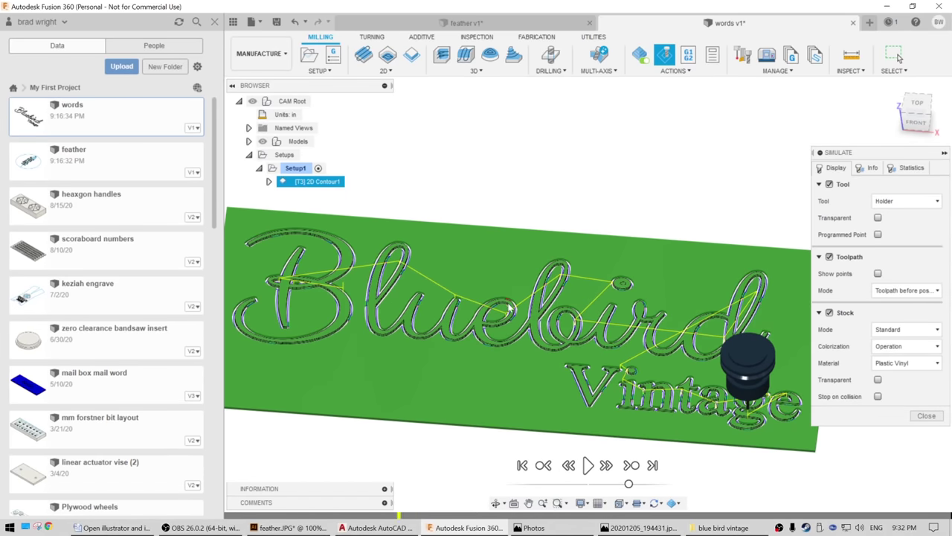
# - Start post-processing the lettering's 2D Contour with program name "blue bird text 0.125 spiral down cut 28 wide 12 tall 0.125 hardbaord"
pyautogui.moveTo(530, 312)
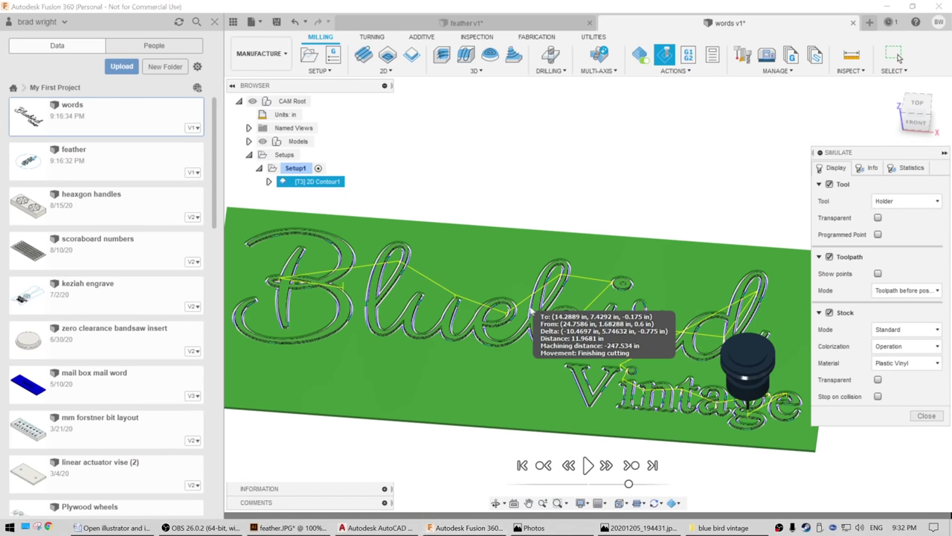
pyautogui.rightClick(331, 183)
pyautogui.click(372, 88)
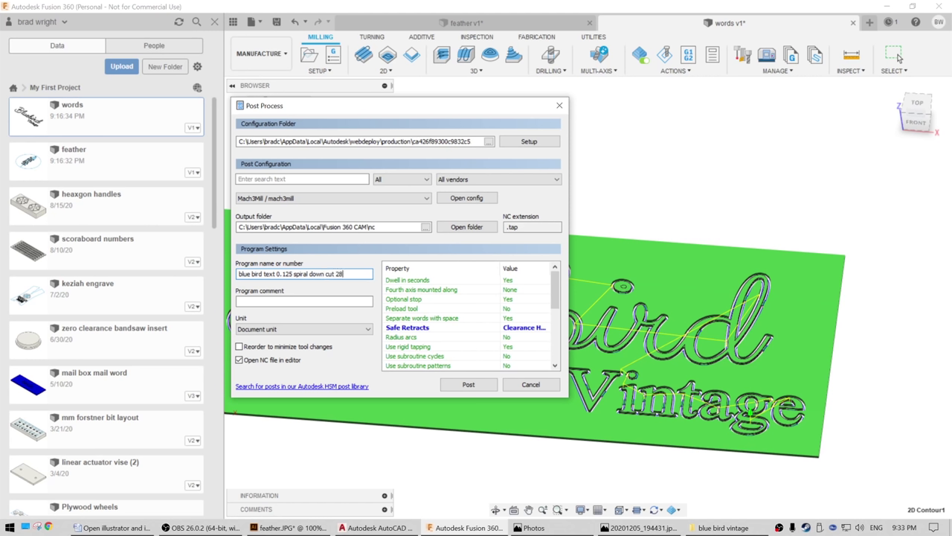
pyautogui.write('rdboard')
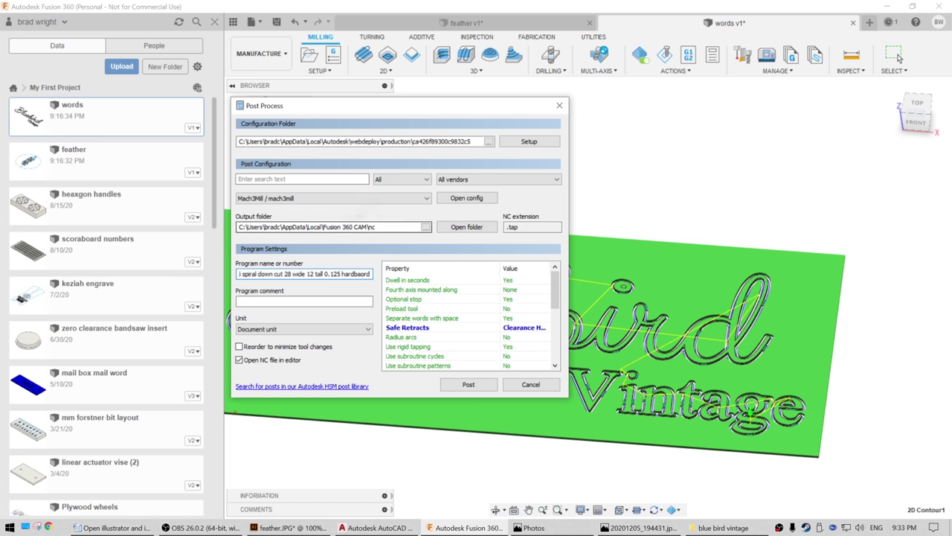
# - Set Safe Retracts to Clearance Height and post the program, saving the .tap file in the nc folder
pyautogui.click(544, 329)
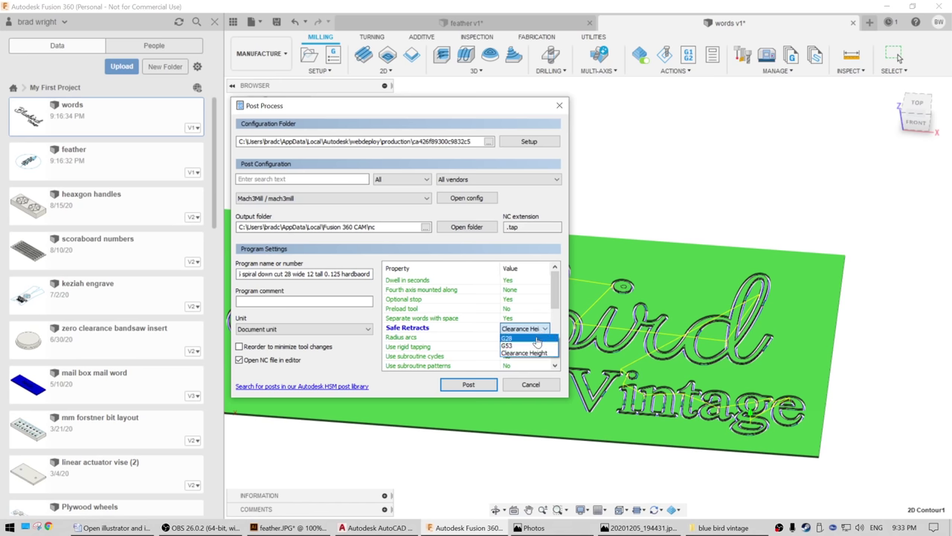
pyautogui.click(527, 352)
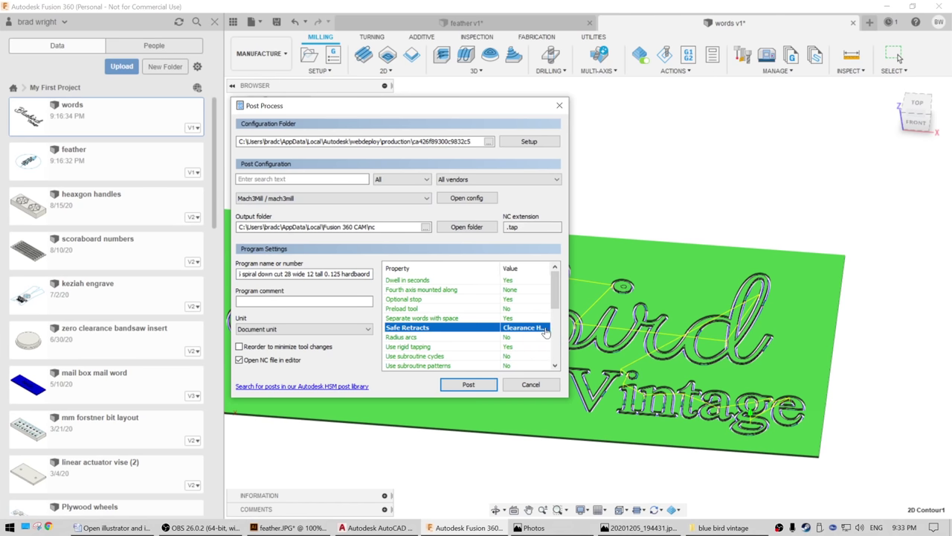
pyautogui.click(469, 384)
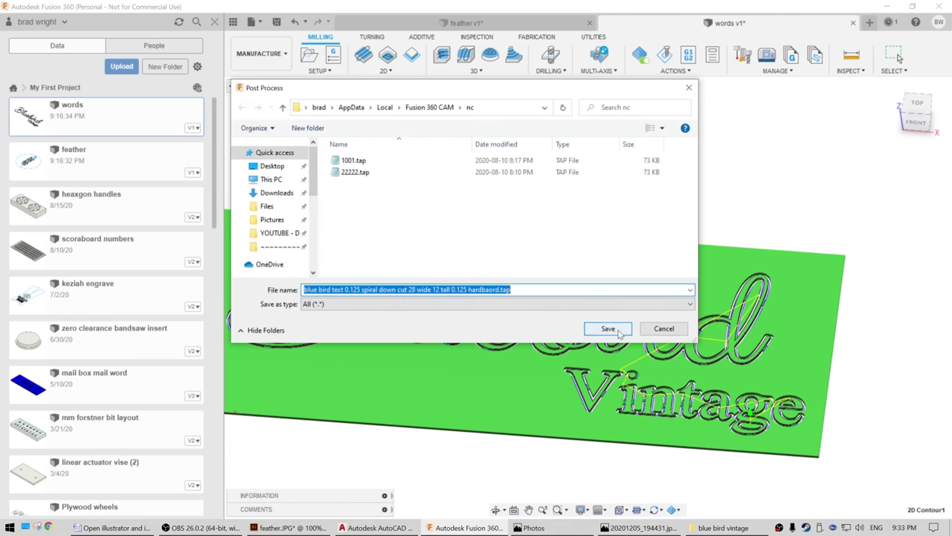
pyautogui.click(619, 332)
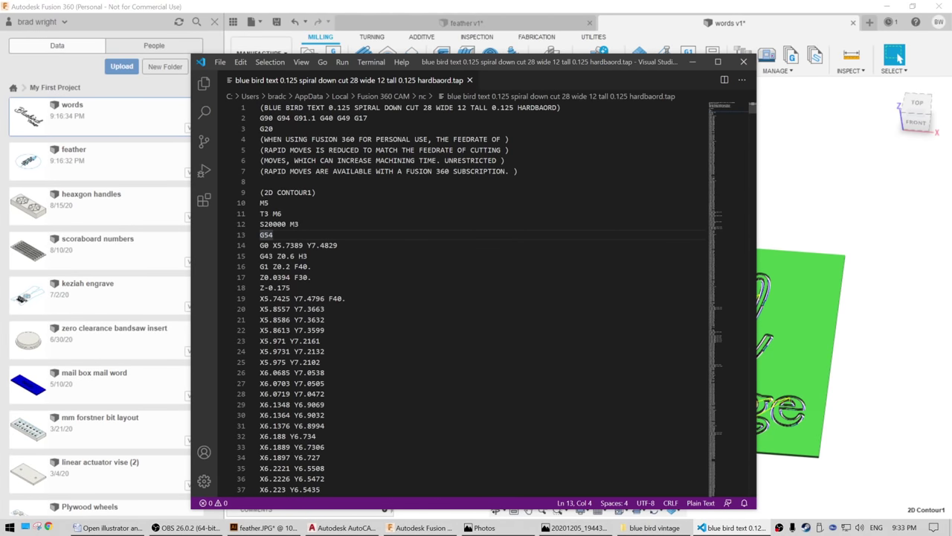
# - Insert the line "g0 z1" after G54 in the posted G-code and close the code editor
pyautogui.press('Return')
pyautogui.write('g0 z1')
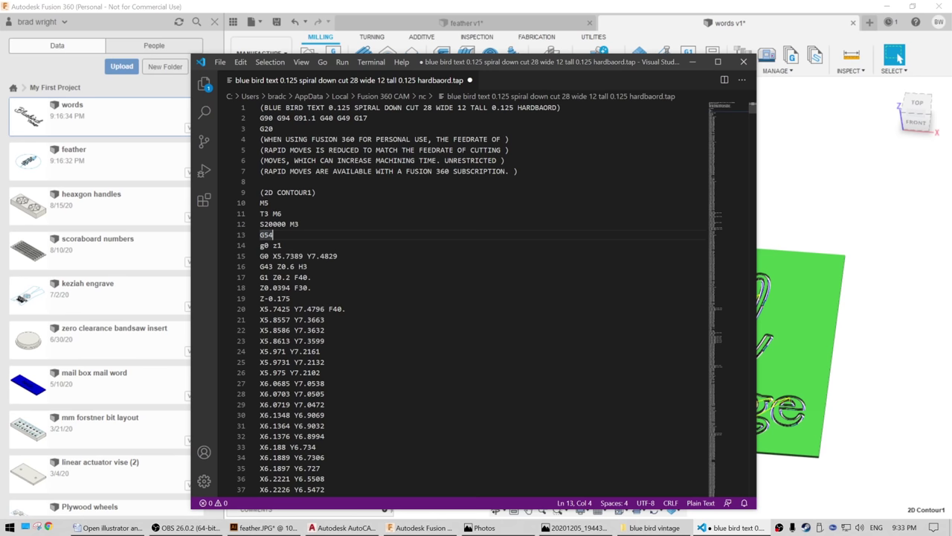
pyautogui.click(745, 61)
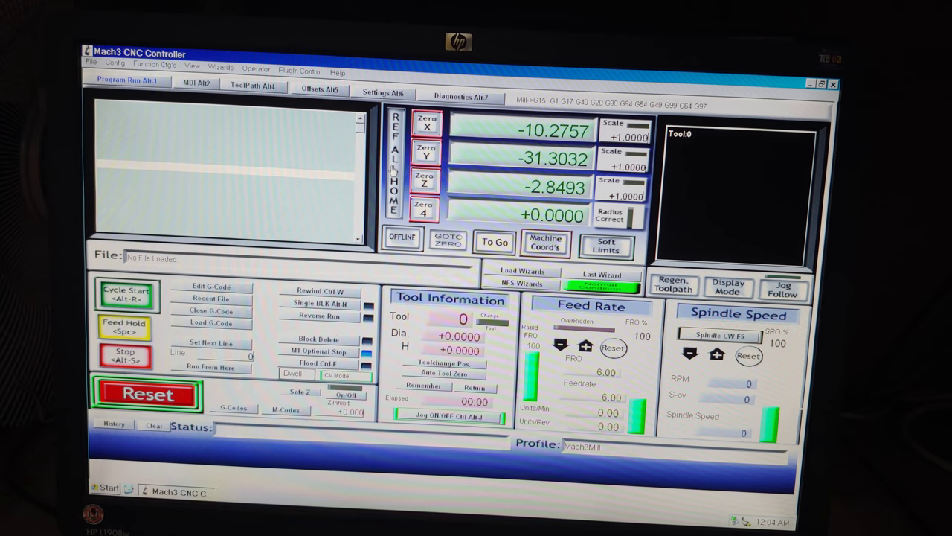
# - In Mach3, reference all axes home and load "v carve BBV 31 by 31 by 0.625 thick mdf bottom left.tap", checking its toolpath preview
pyautogui.click(392, 171)
pyautogui.click(91, 61)
pyautogui.click(104, 72)
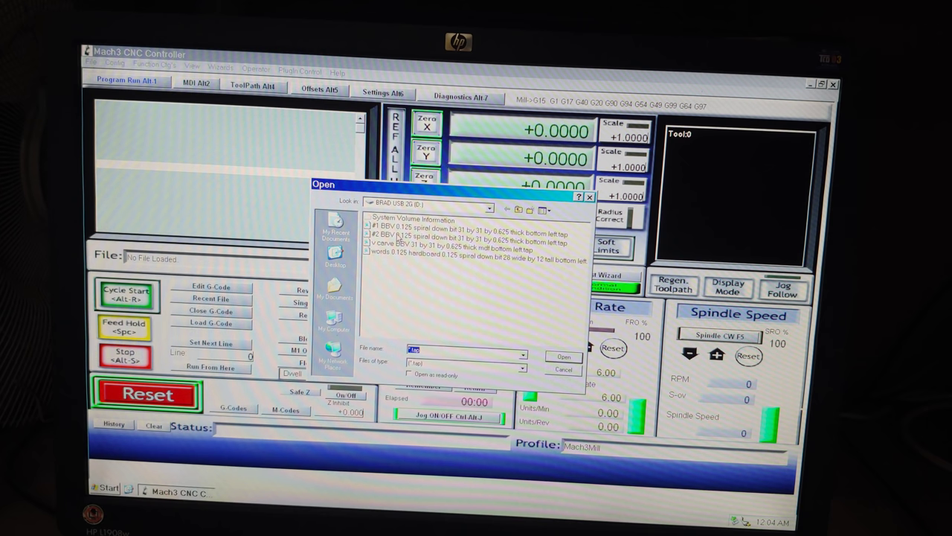
pyautogui.click(570, 357)
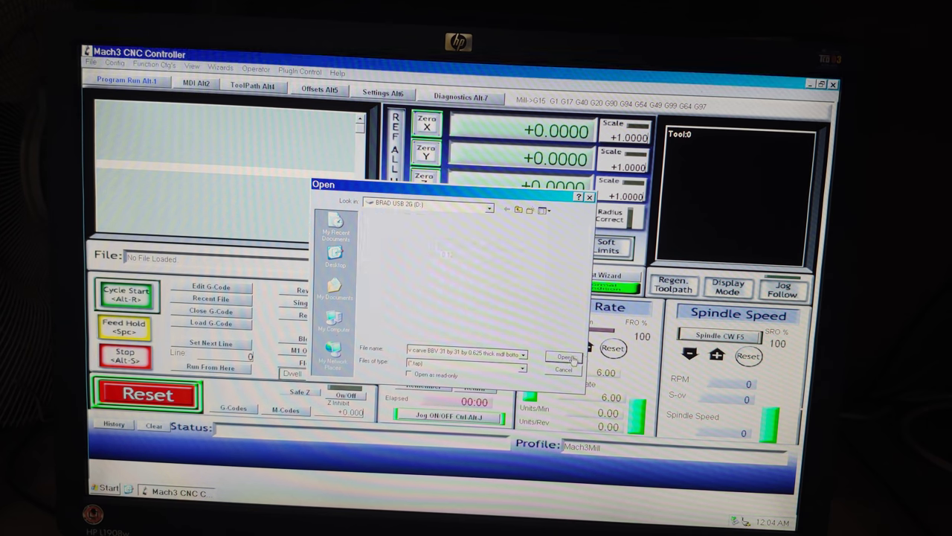
pyautogui.moveTo(733, 259); pyautogui.dragTo(684, 231)
pyautogui.click(673, 285)
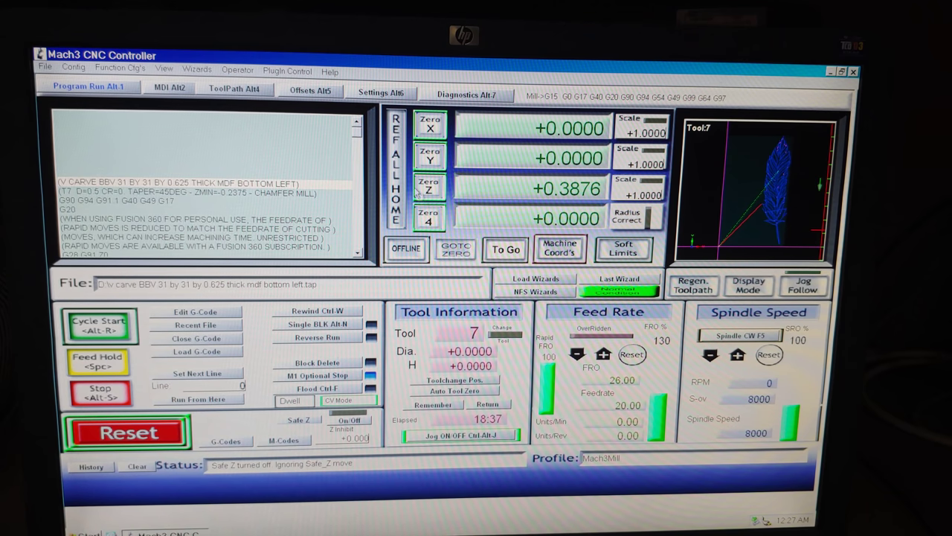
# - Close the V-carve program and load "#1 BBV 0.125 spiral down bit 31 by 31 by 0.625 thick bottom left.tap"
pyautogui.click(45, 66)
pyautogui.click(64, 101)
pyautogui.click(44, 66)
pyautogui.click(52, 76)
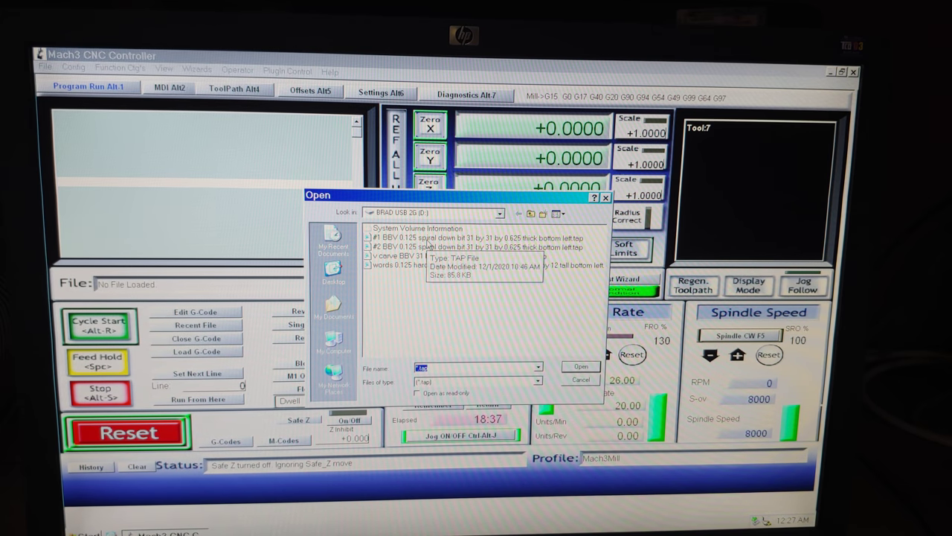
pyautogui.click(582, 367)
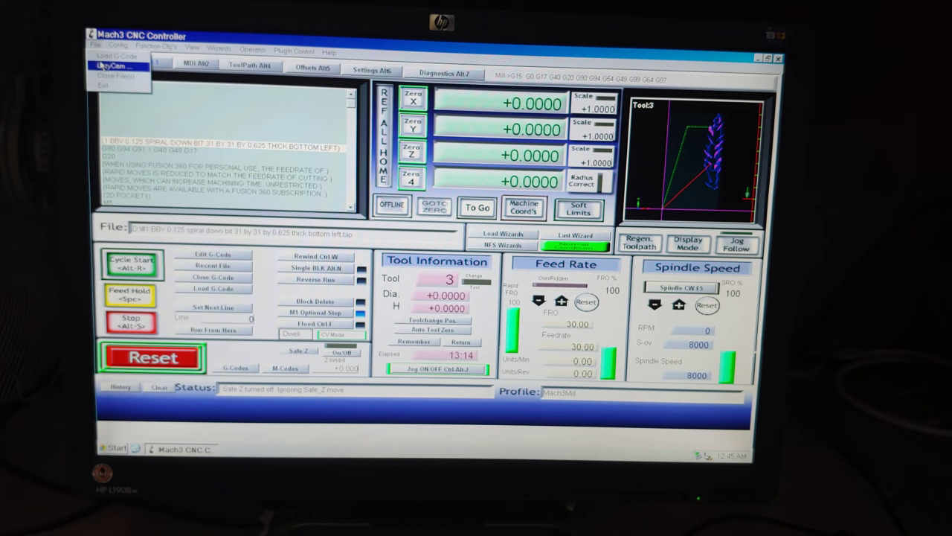
# - Replace the feather pocket program with "#2 BBV 0.125 spiral down bit 31 by 31 by 0.625 thick bottom left.tap" and inspect its toolpath
pyautogui.click(116, 75)
pyautogui.click(95, 45)
pyautogui.click(108, 56)
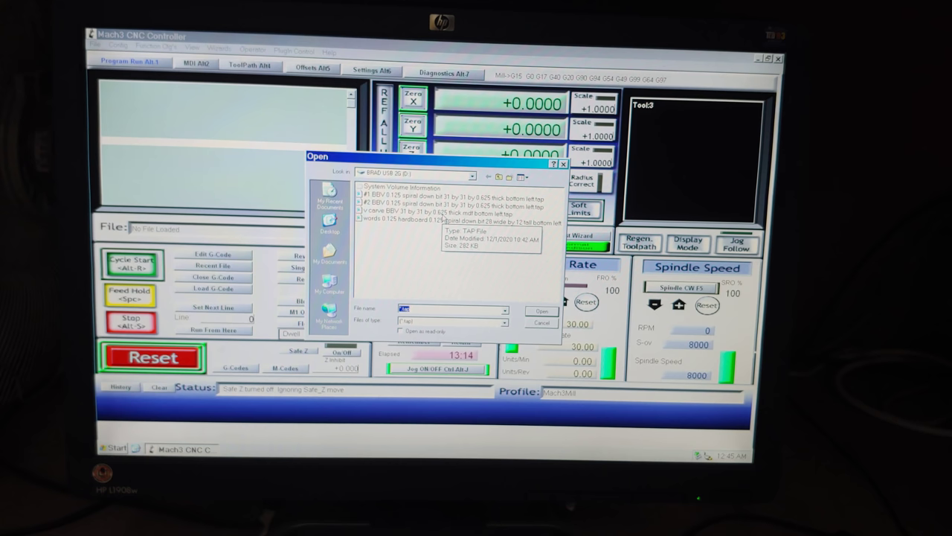
pyautogui.click(542, 310)
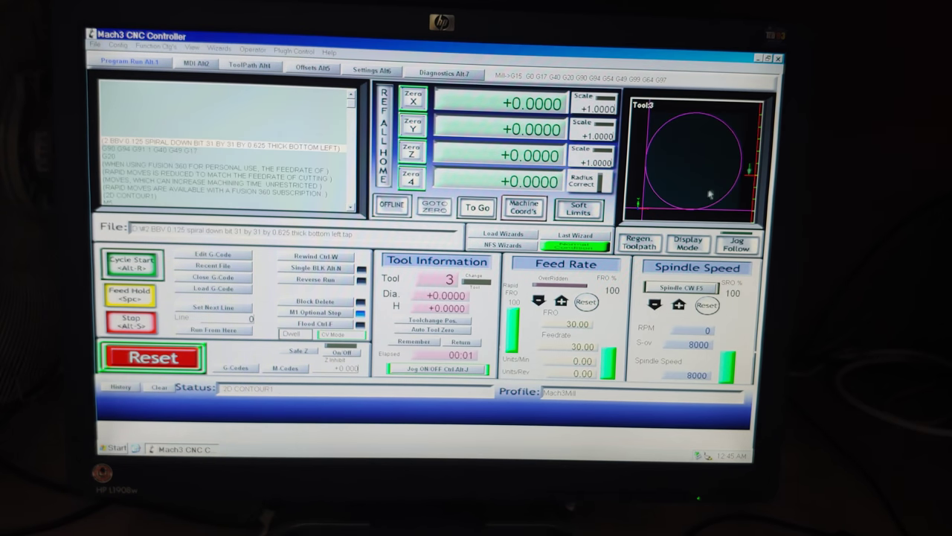
pyautogui.moveTo(702, 150); pyautogui.dragTo(710, 181)
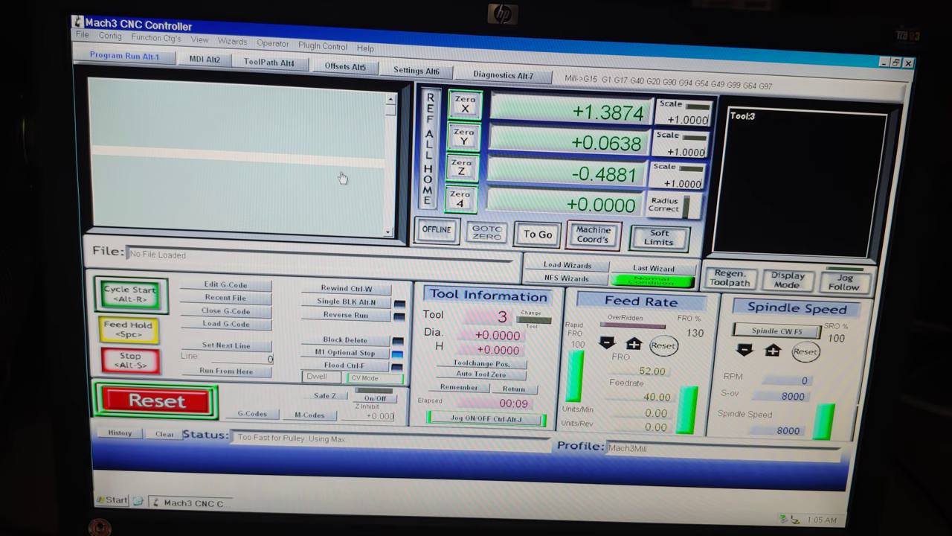
# - Load the lettering program "words 0.125 hardboard 0.125 spiral down bit 28 wide by 12 tall bottom left.tap"
pyautogui.click(104, 49)
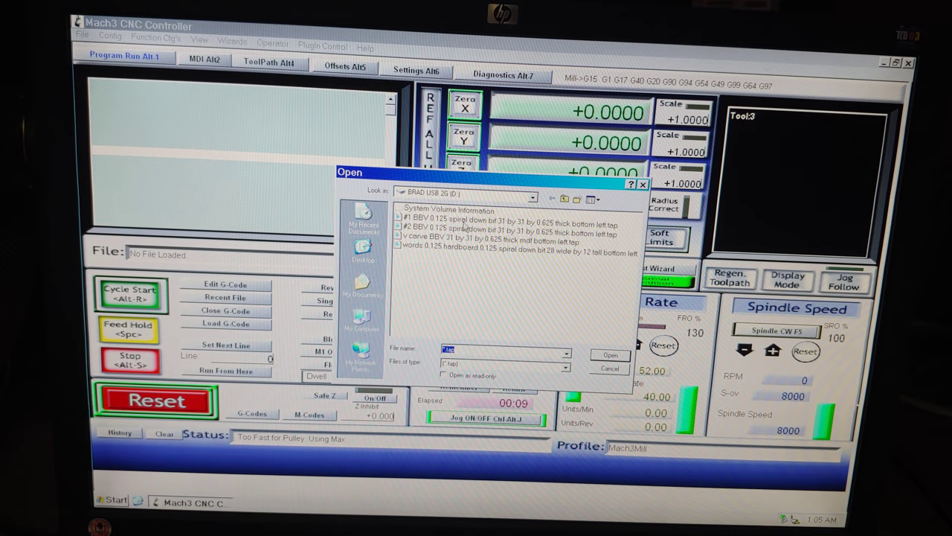
pyautogui.doubleClick(458, 252)
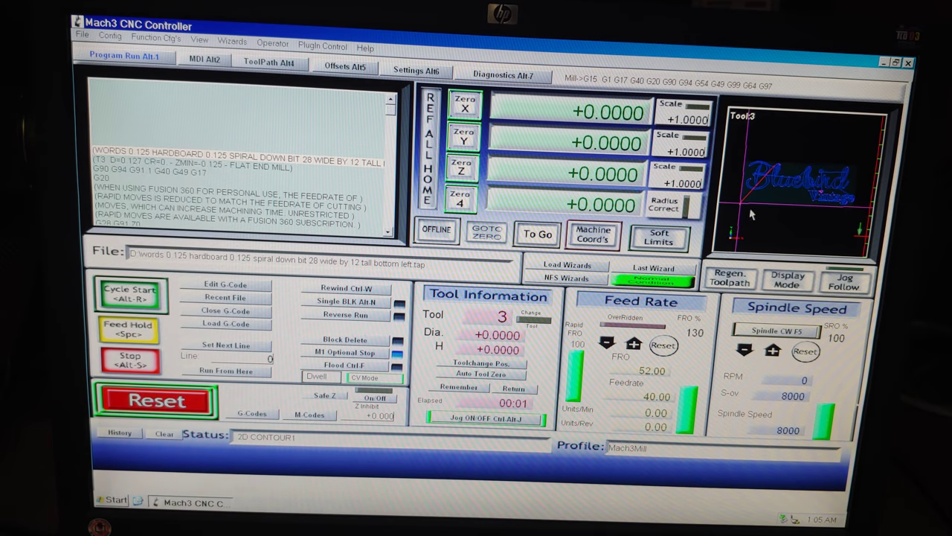